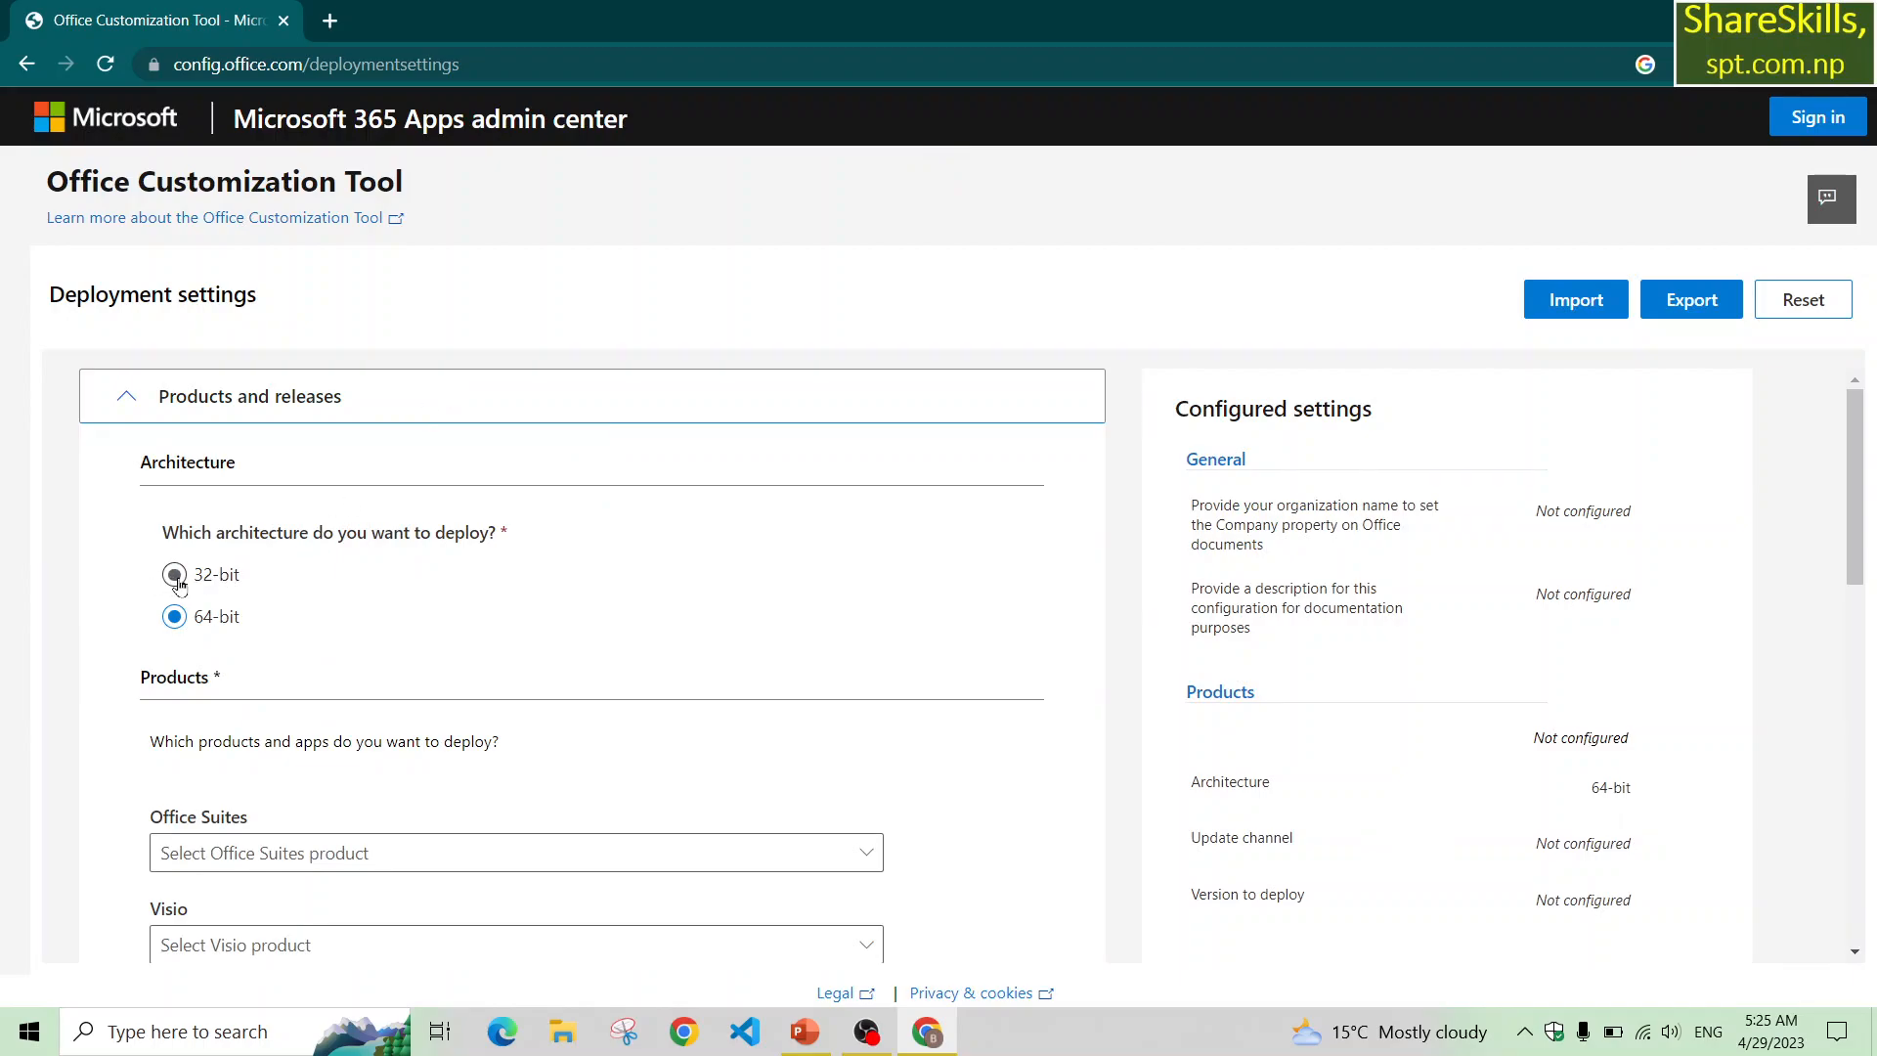
Select Office LTSC Professional Plus 2021 - Volume License as the Office Suites product to deploy.
scroll(344, 636, down, 2)
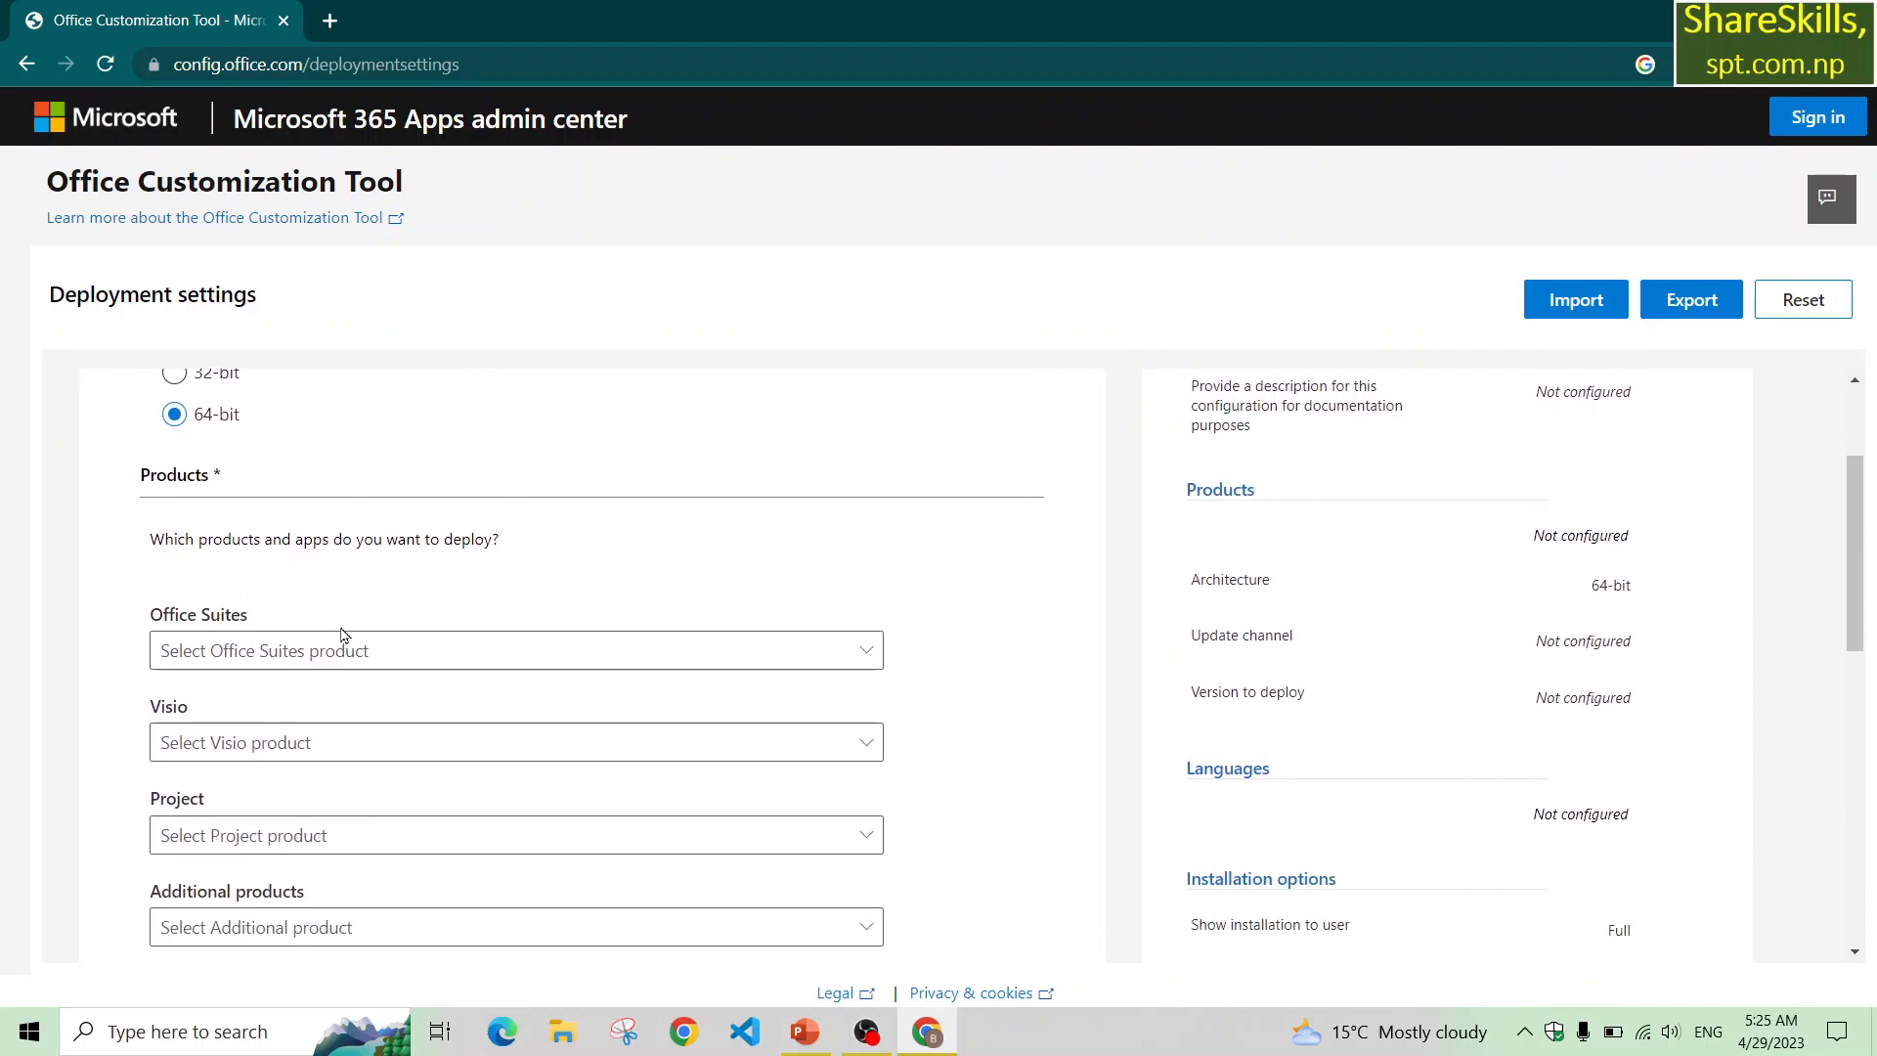
click(322, 657)
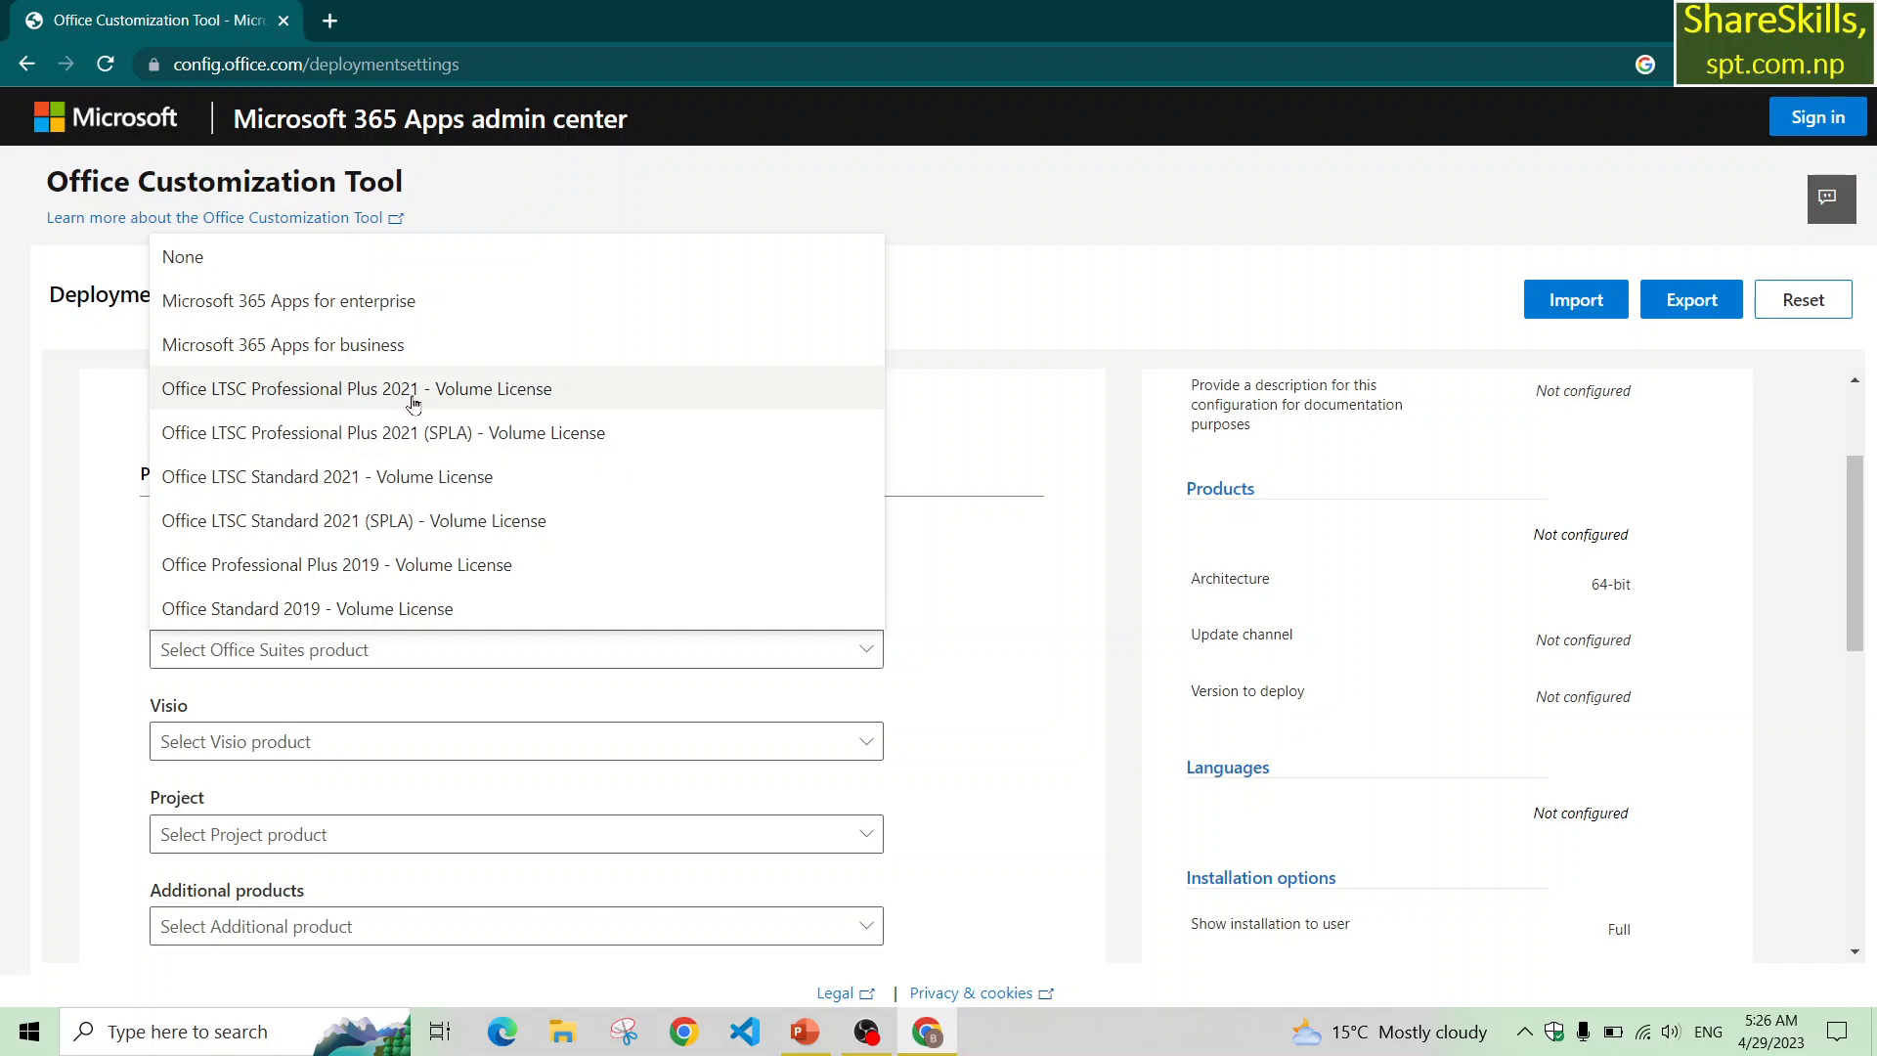
click(529, 397)
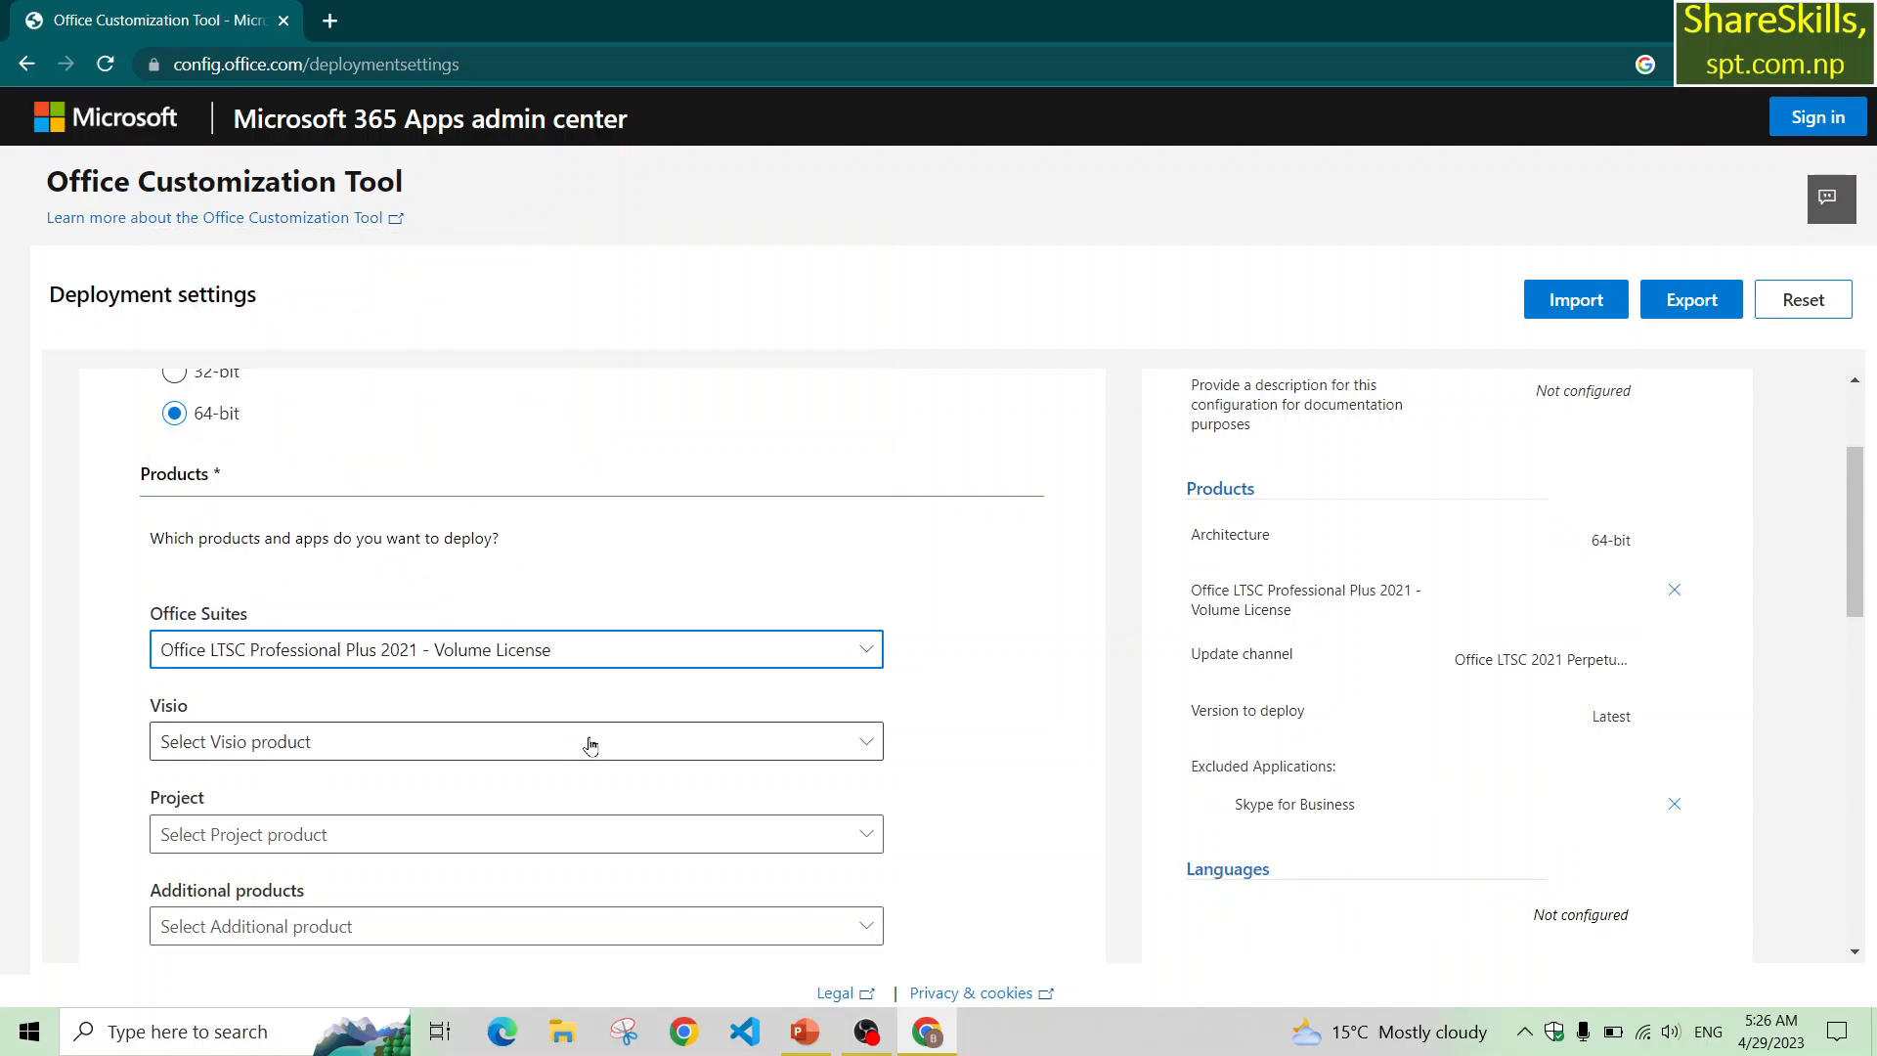
Exclude OneDrive Desktop, Outlook, Publisher and Teams from the apps being deployed.
scroll(590, 745, down, 5)
scroll(589, 745, down, 3)
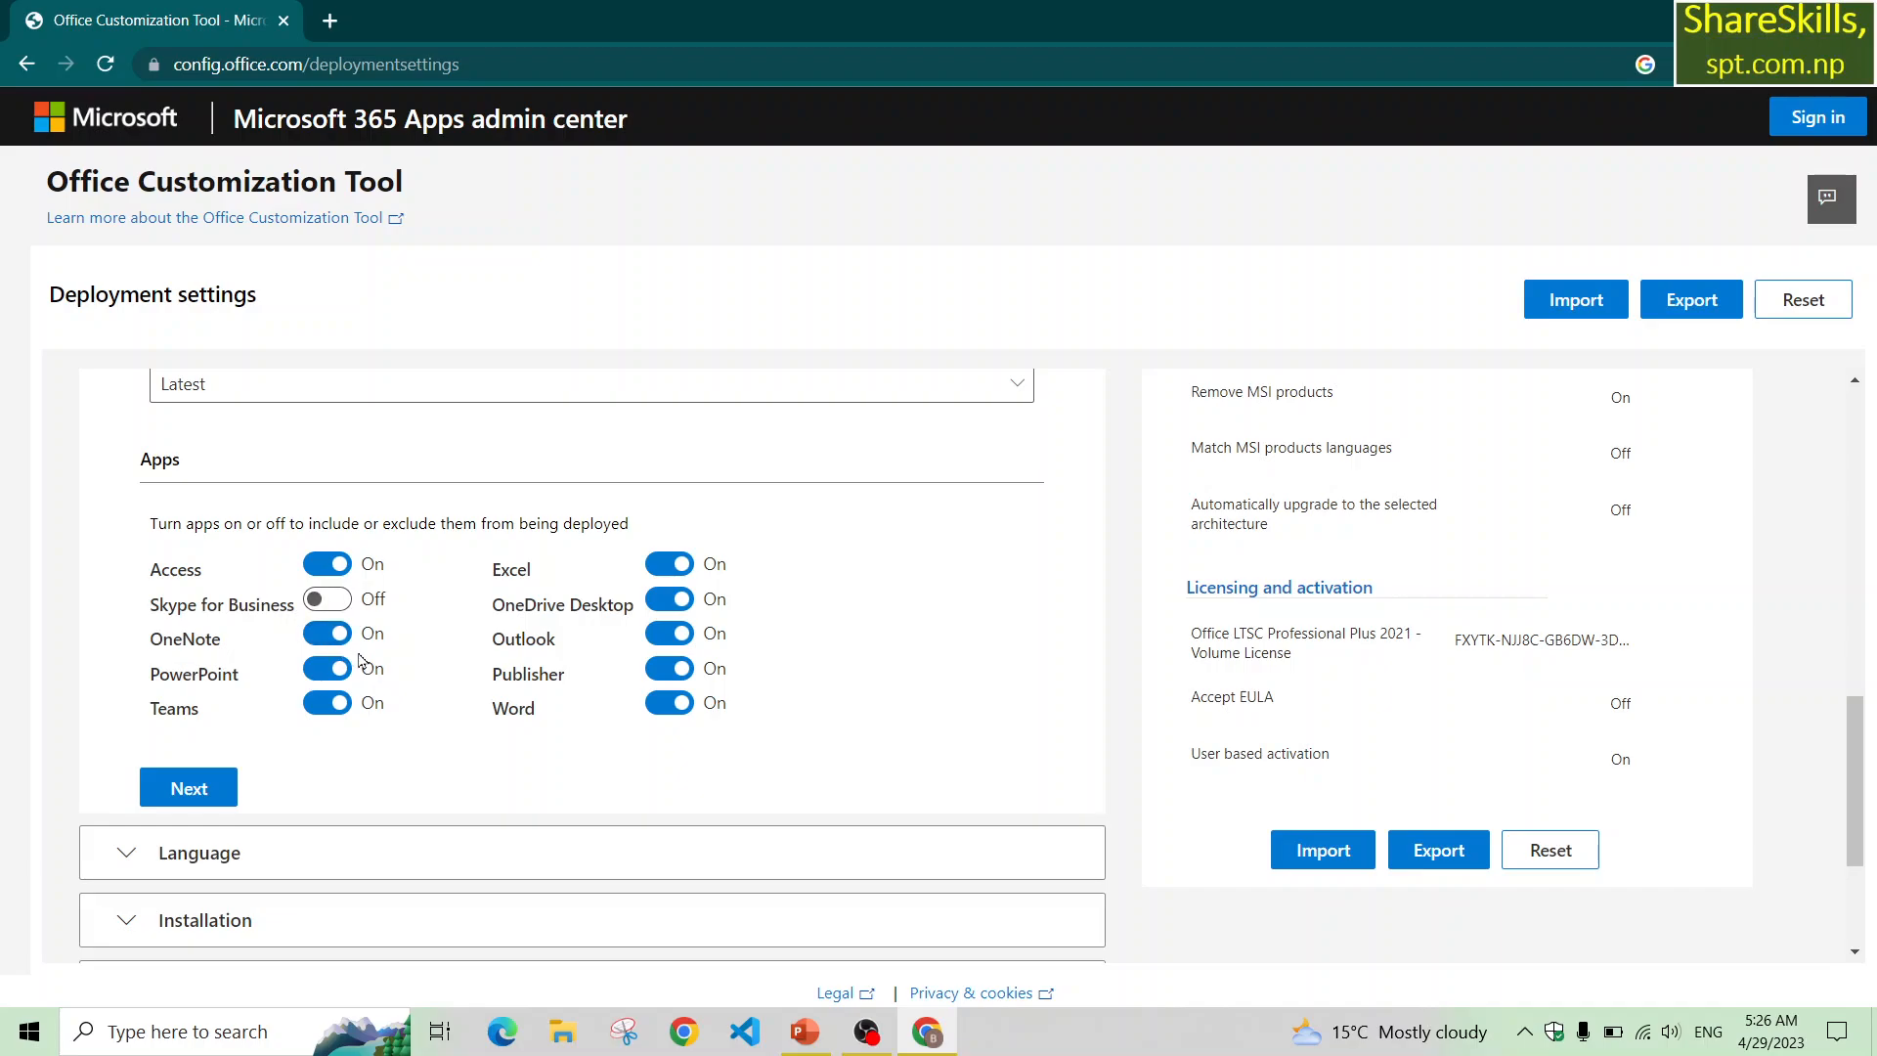
click(665, 599)
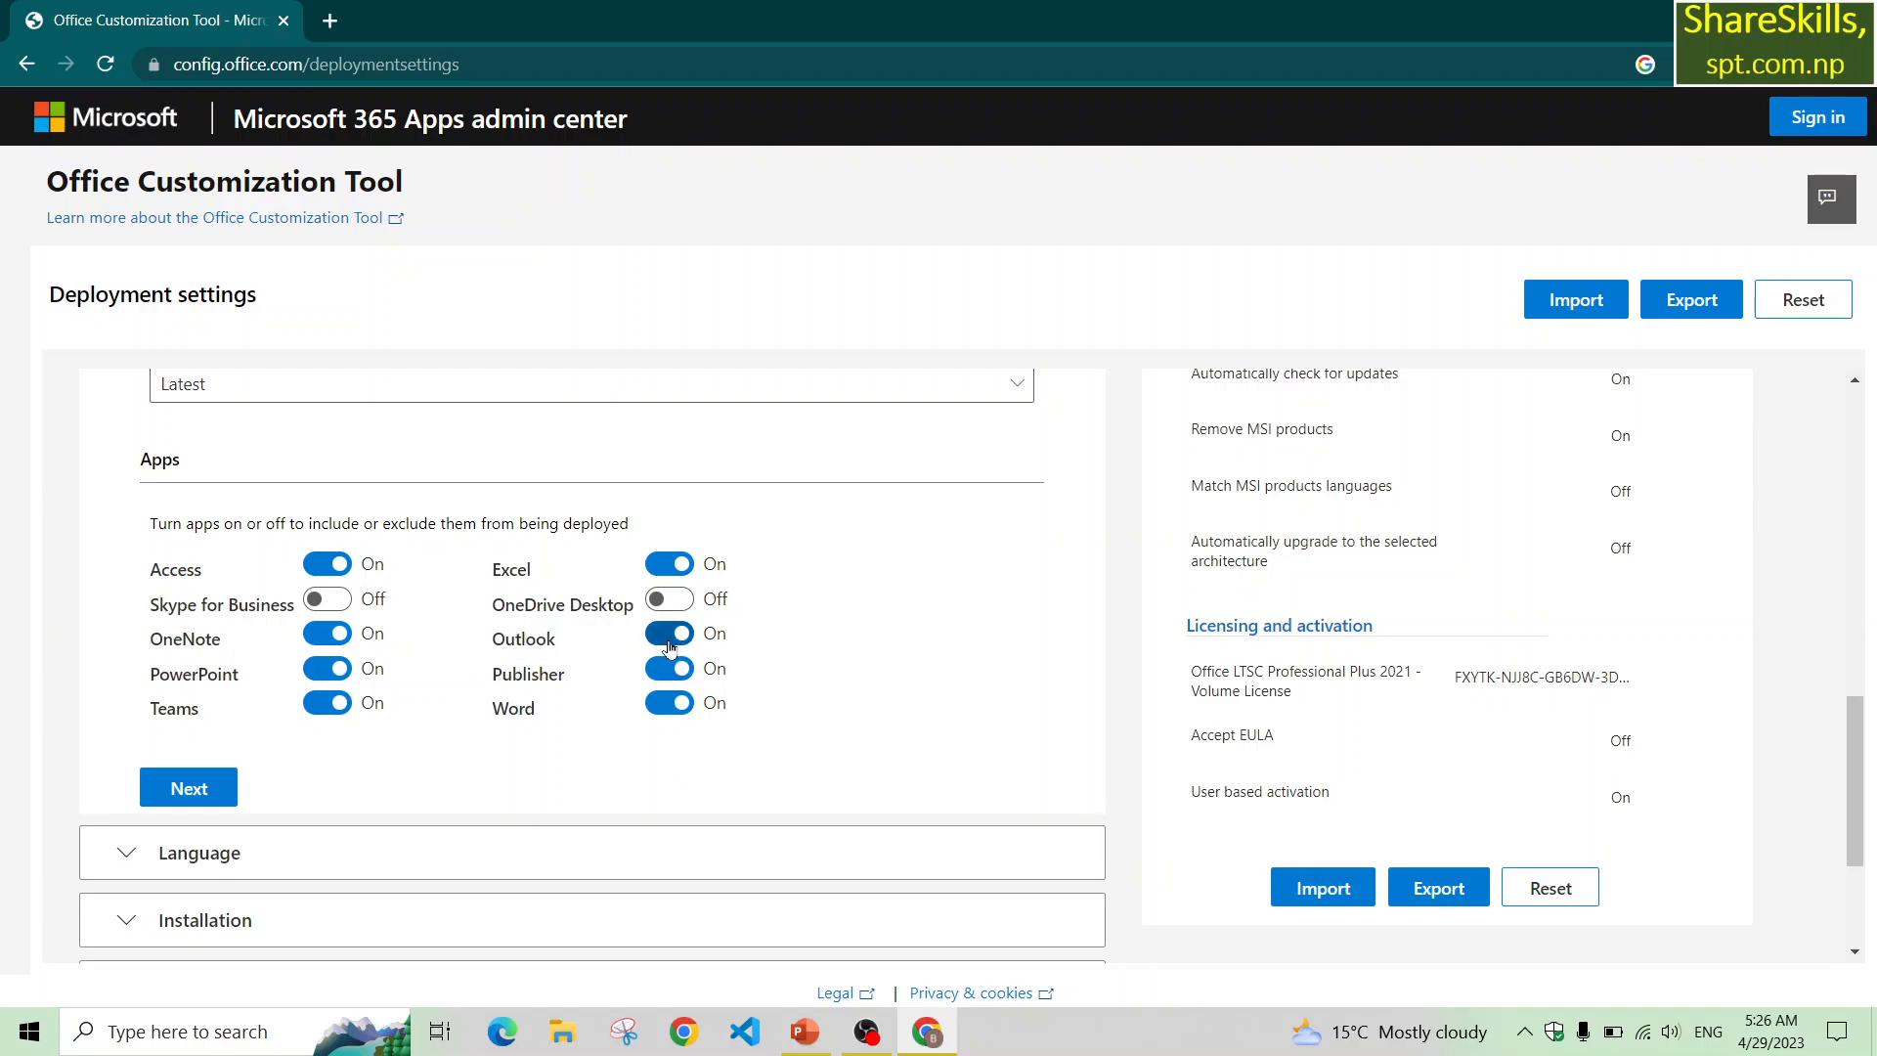
click(672, 636)
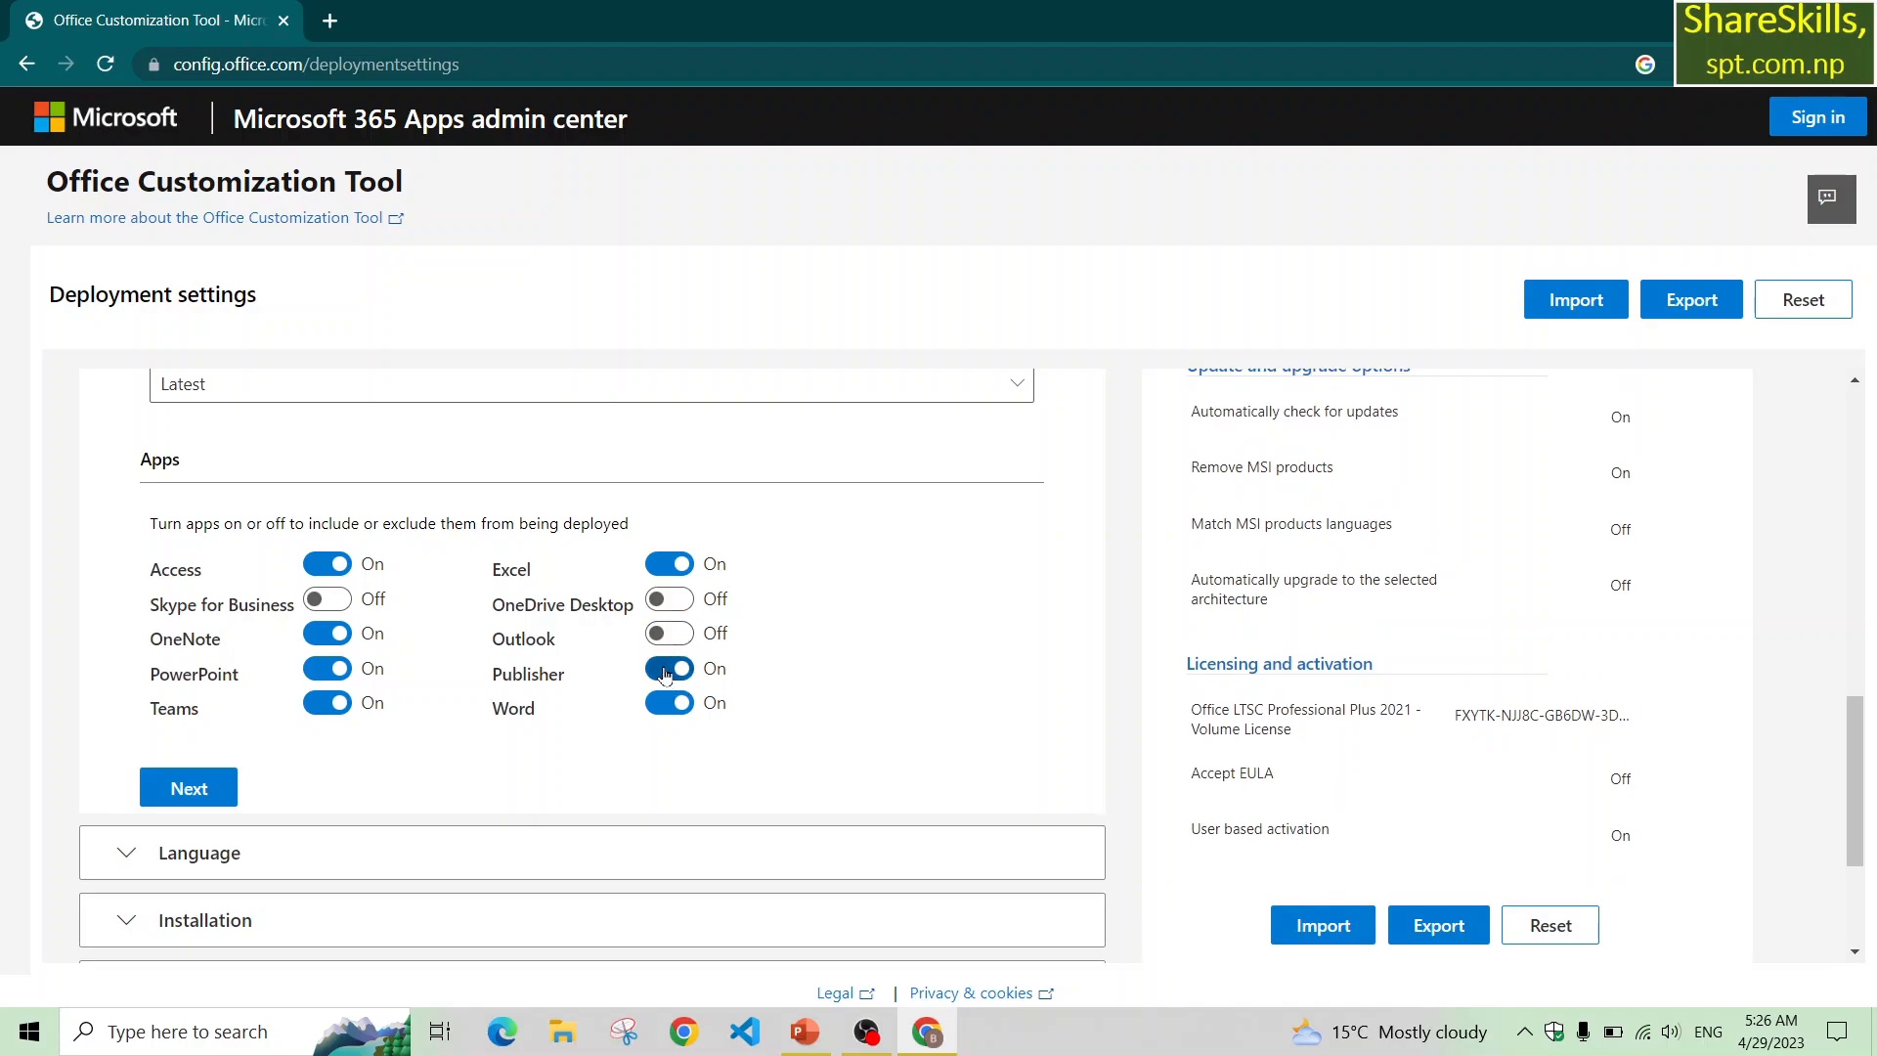
click(666, 673)
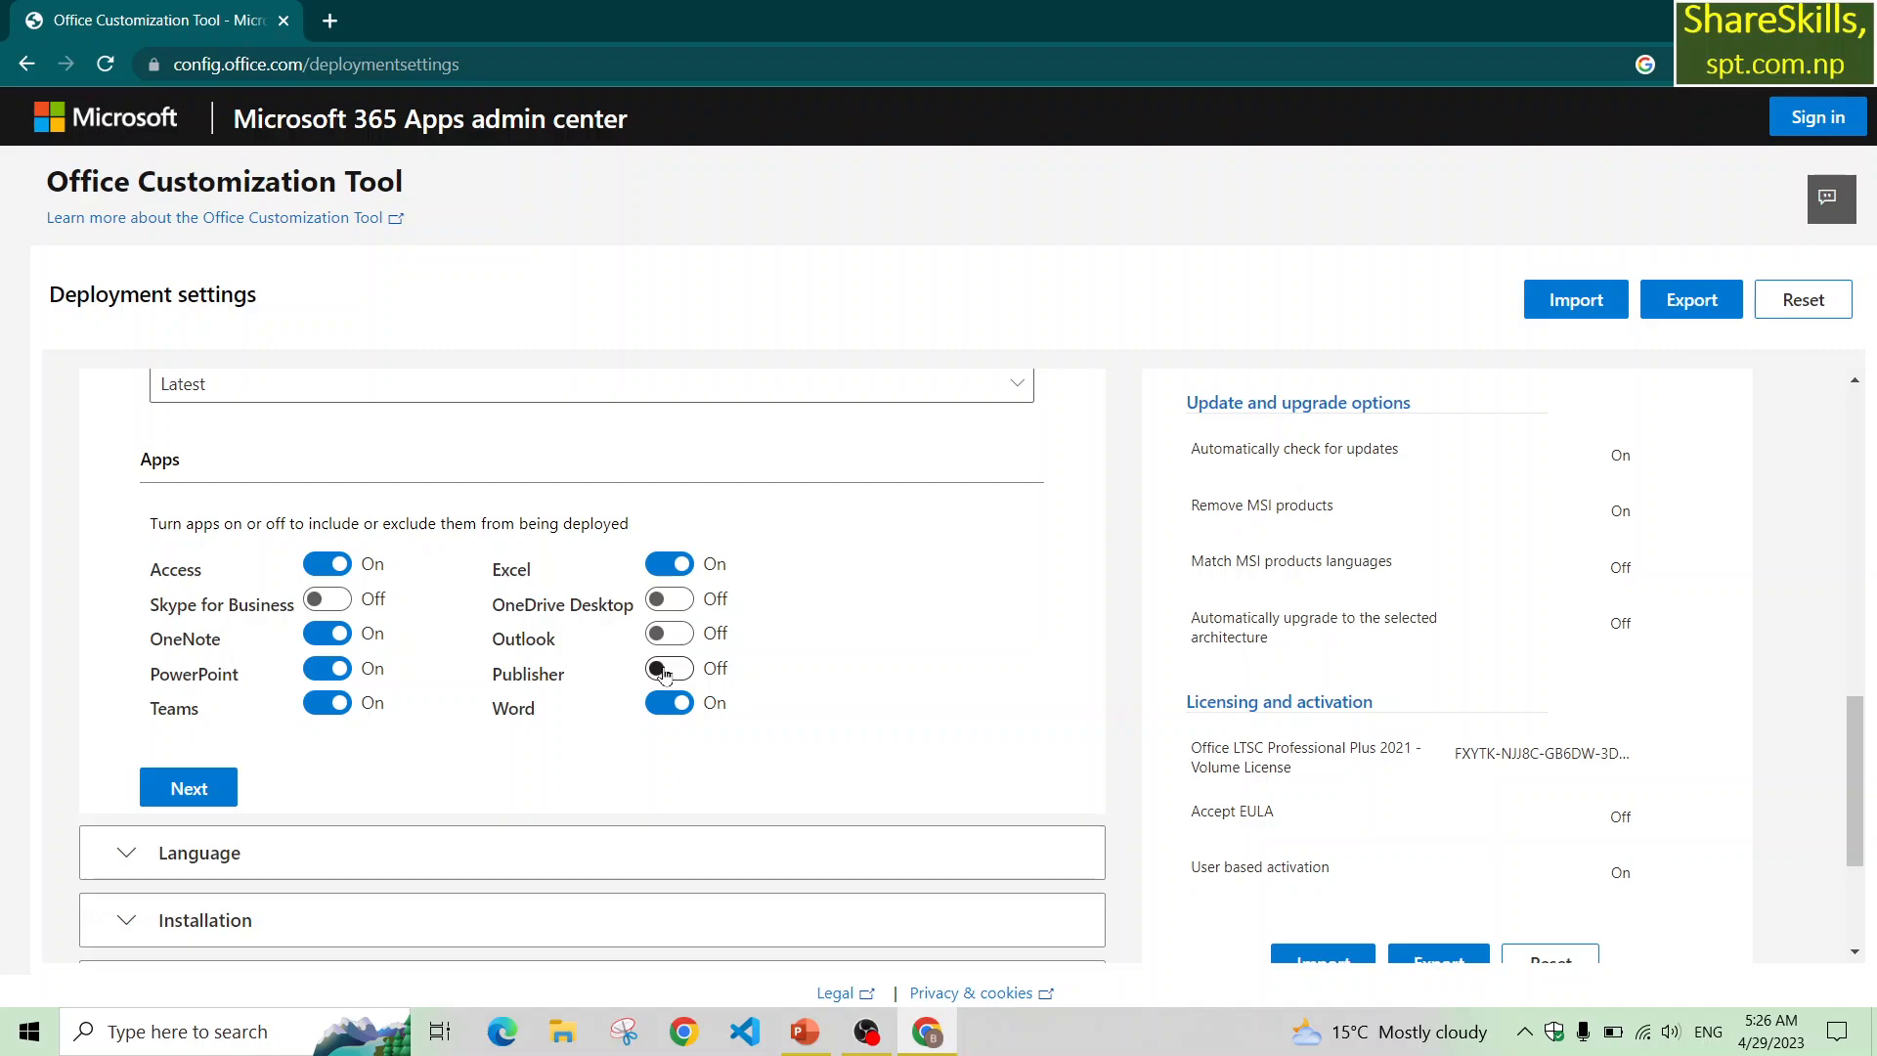
click(327, 703)
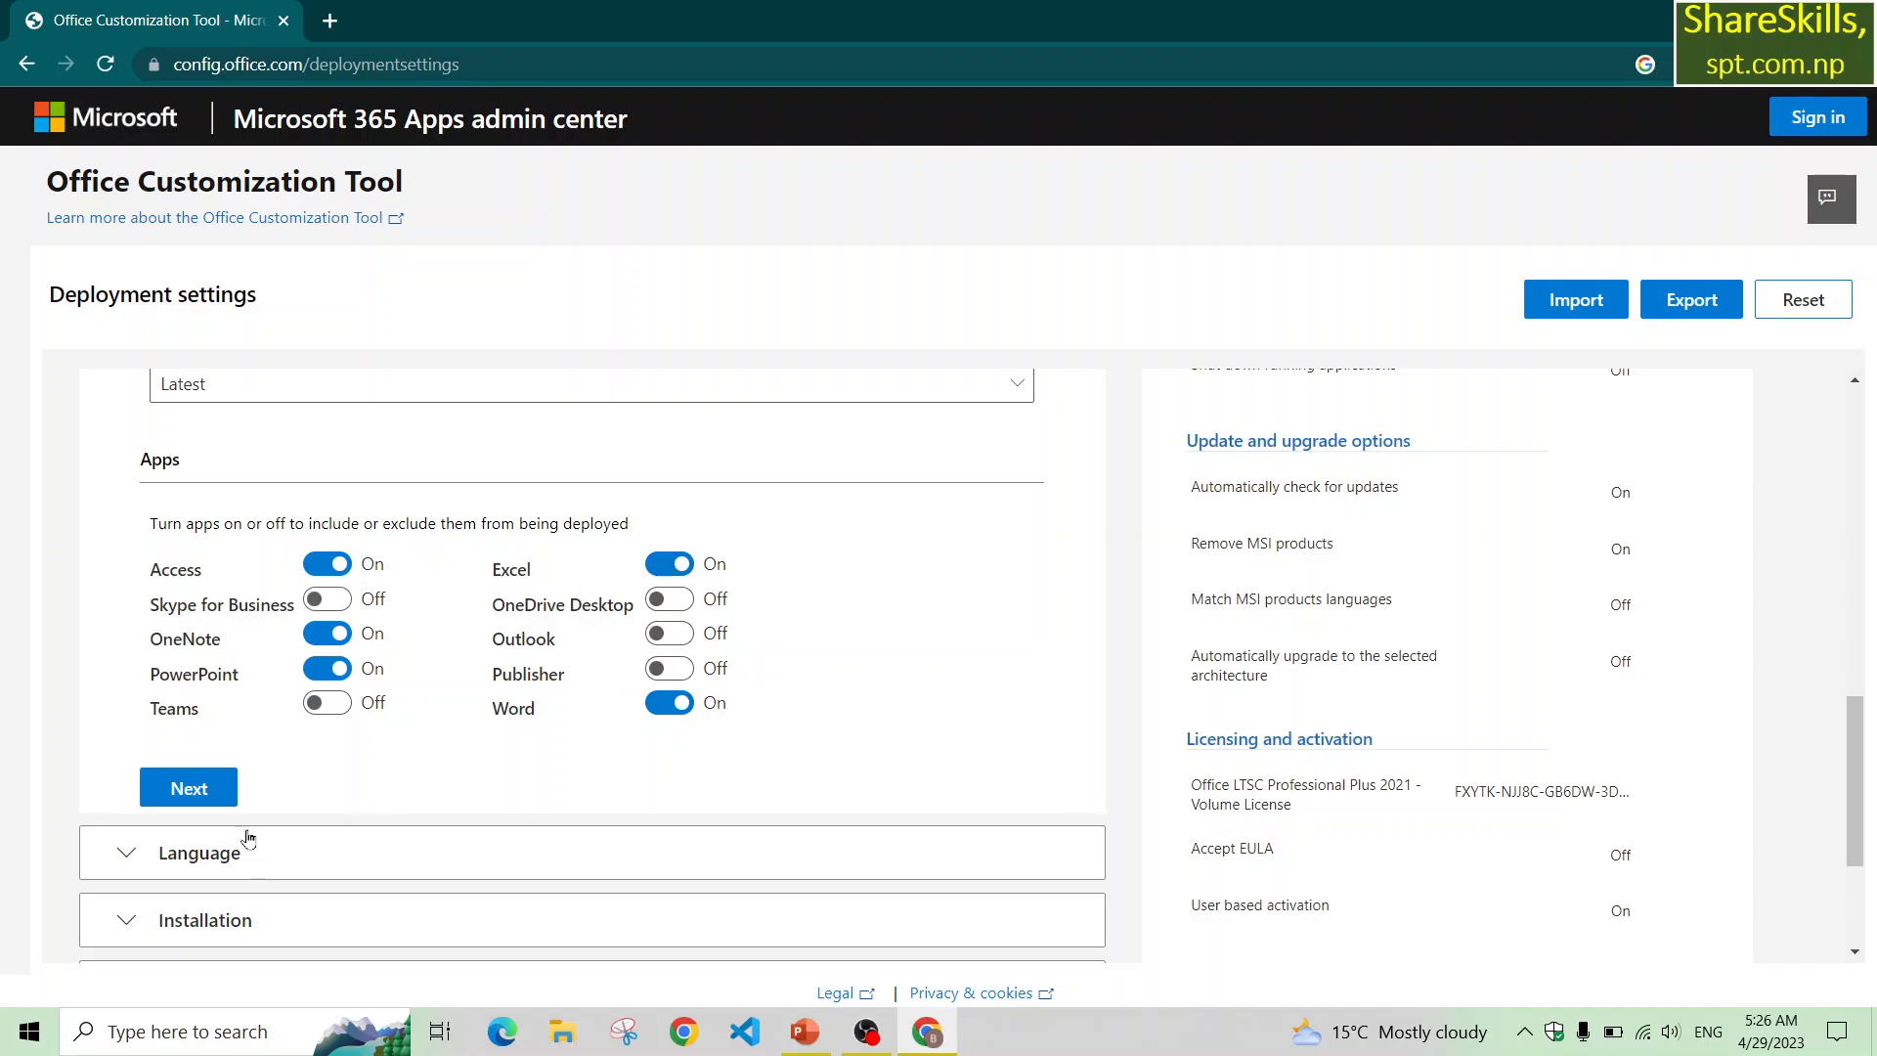
Move on to the Language section and set the primary language to English (United States).
click(190, 790)
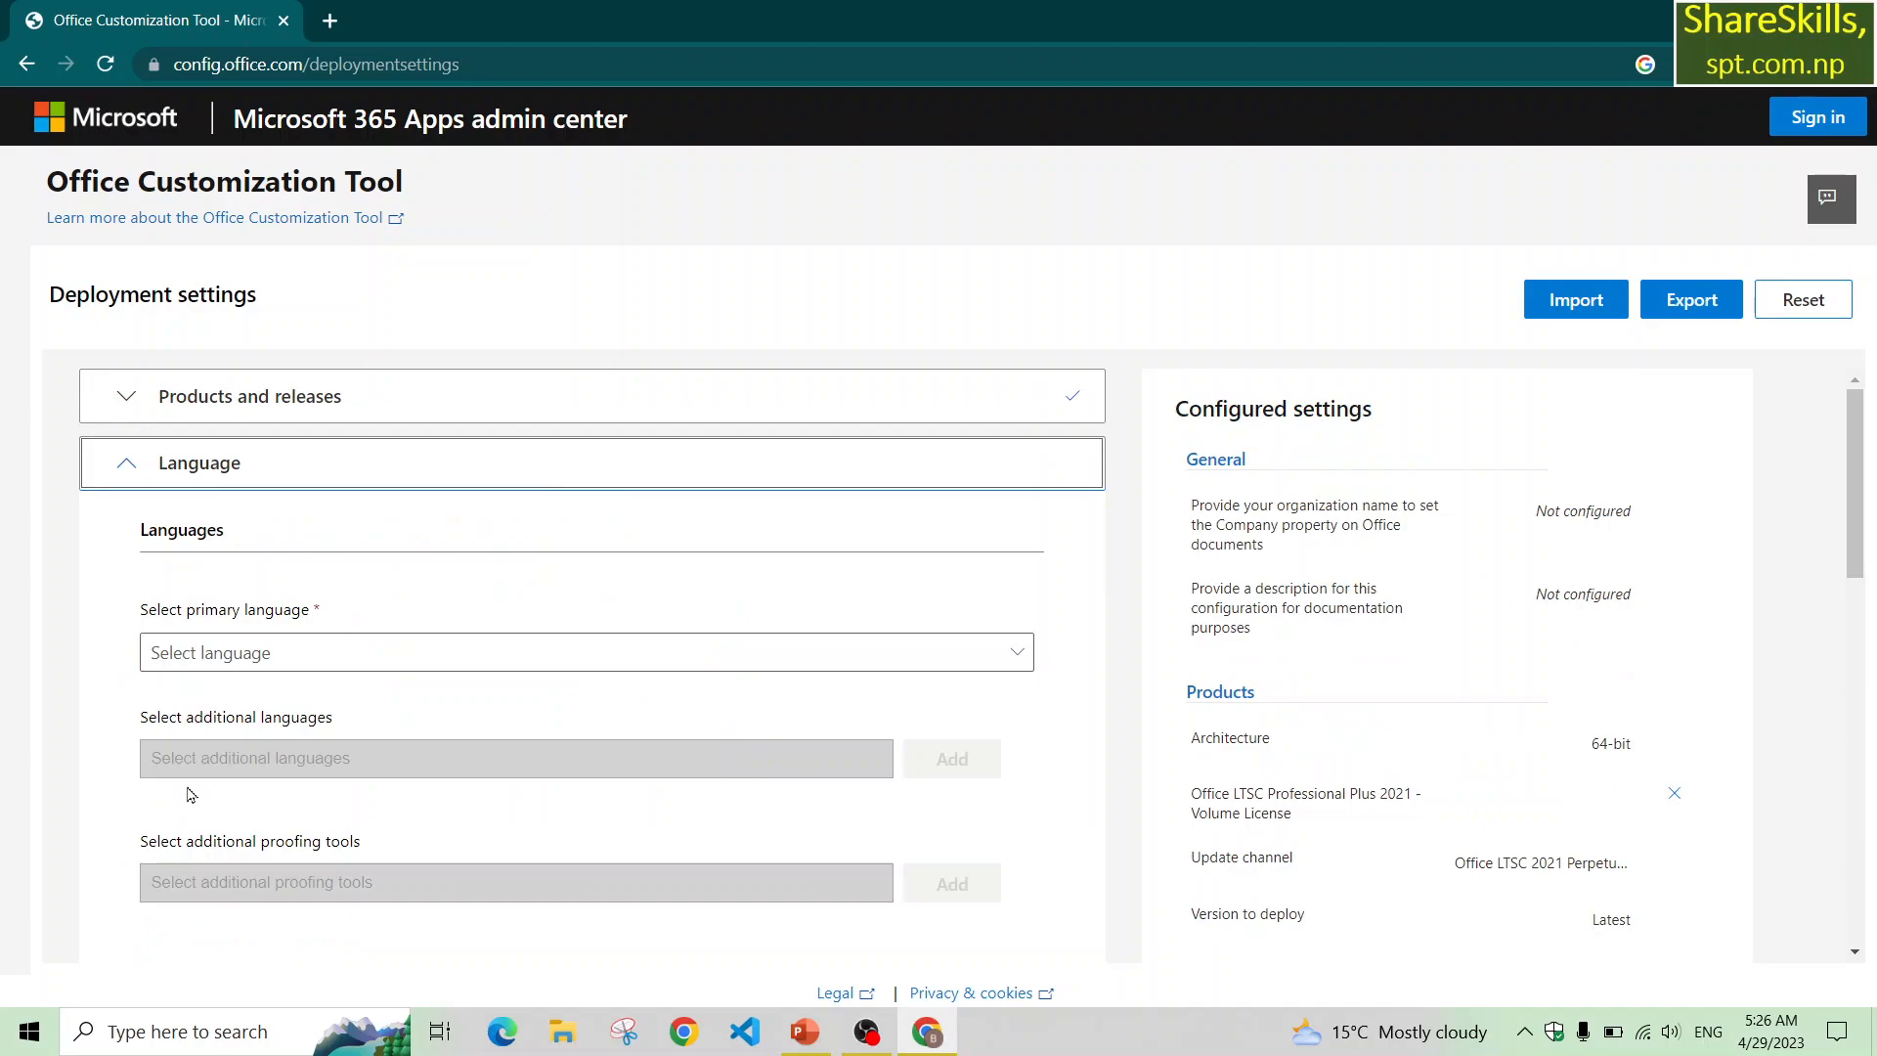
click(377, 655)
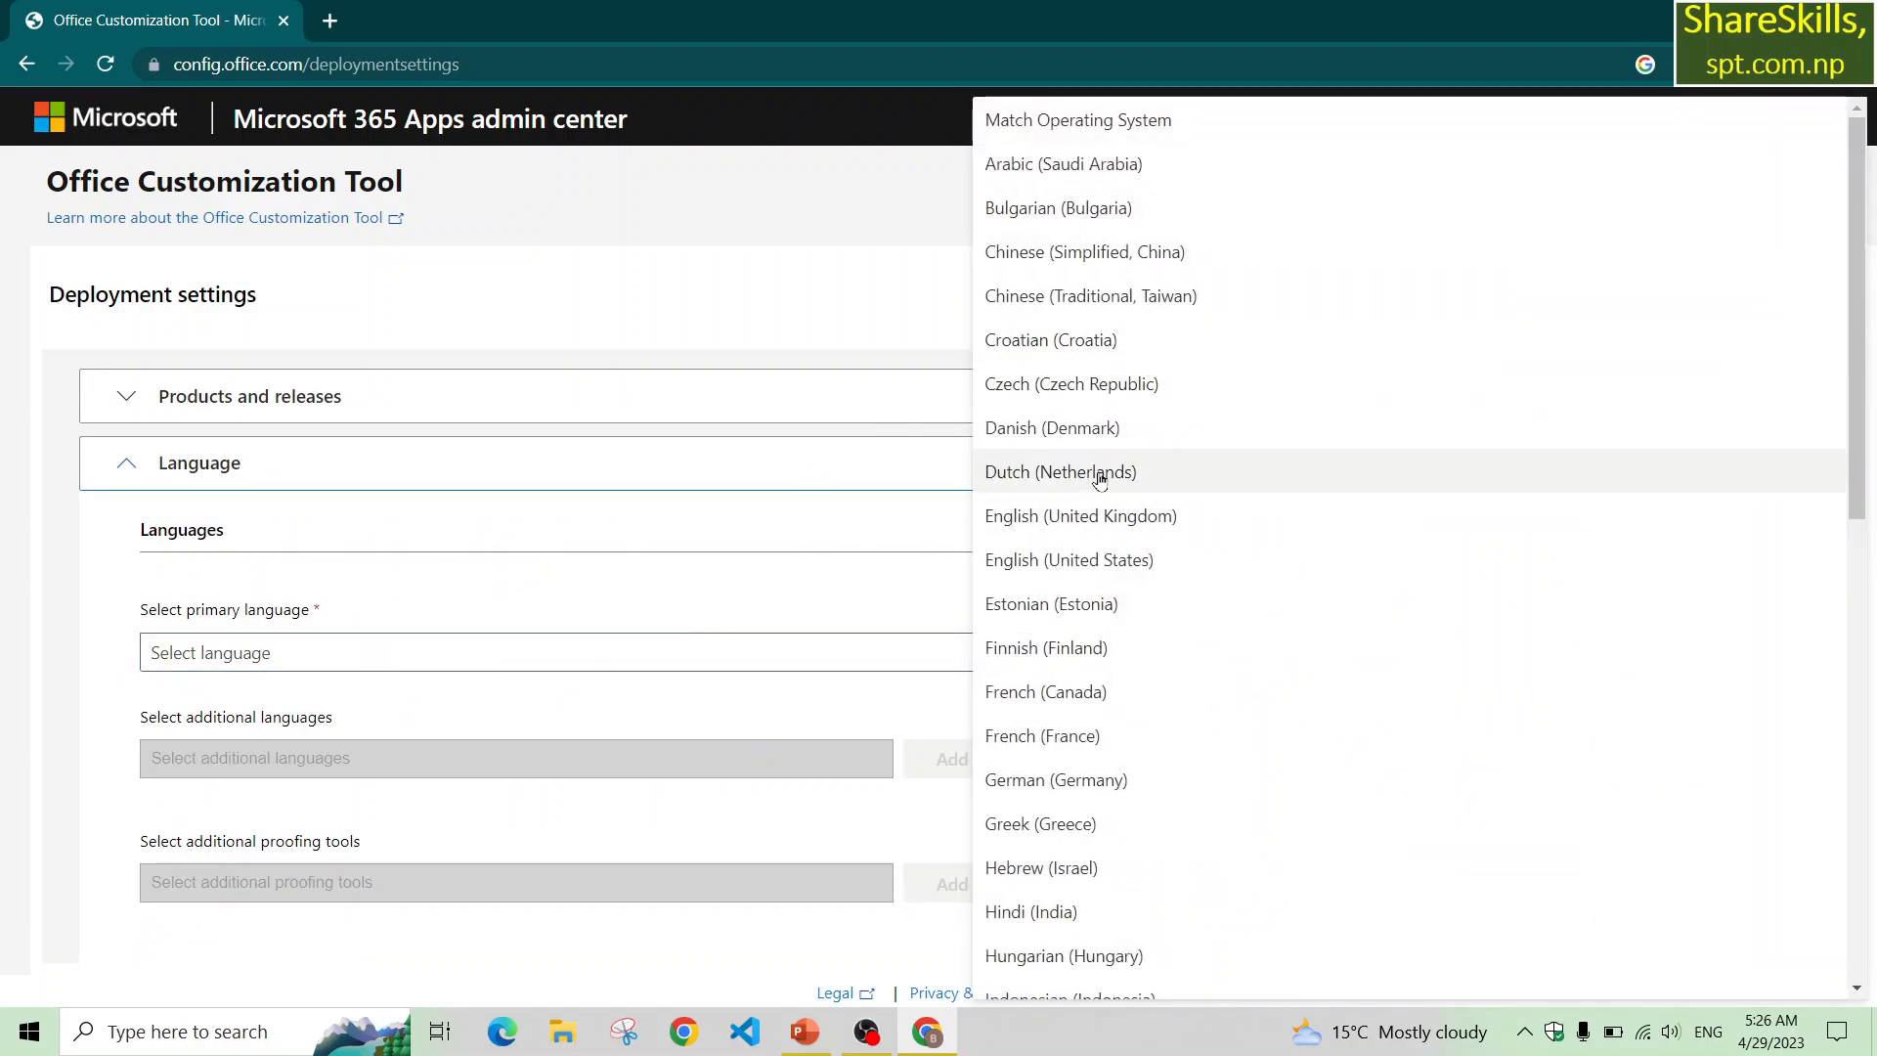
click(1120, 565)
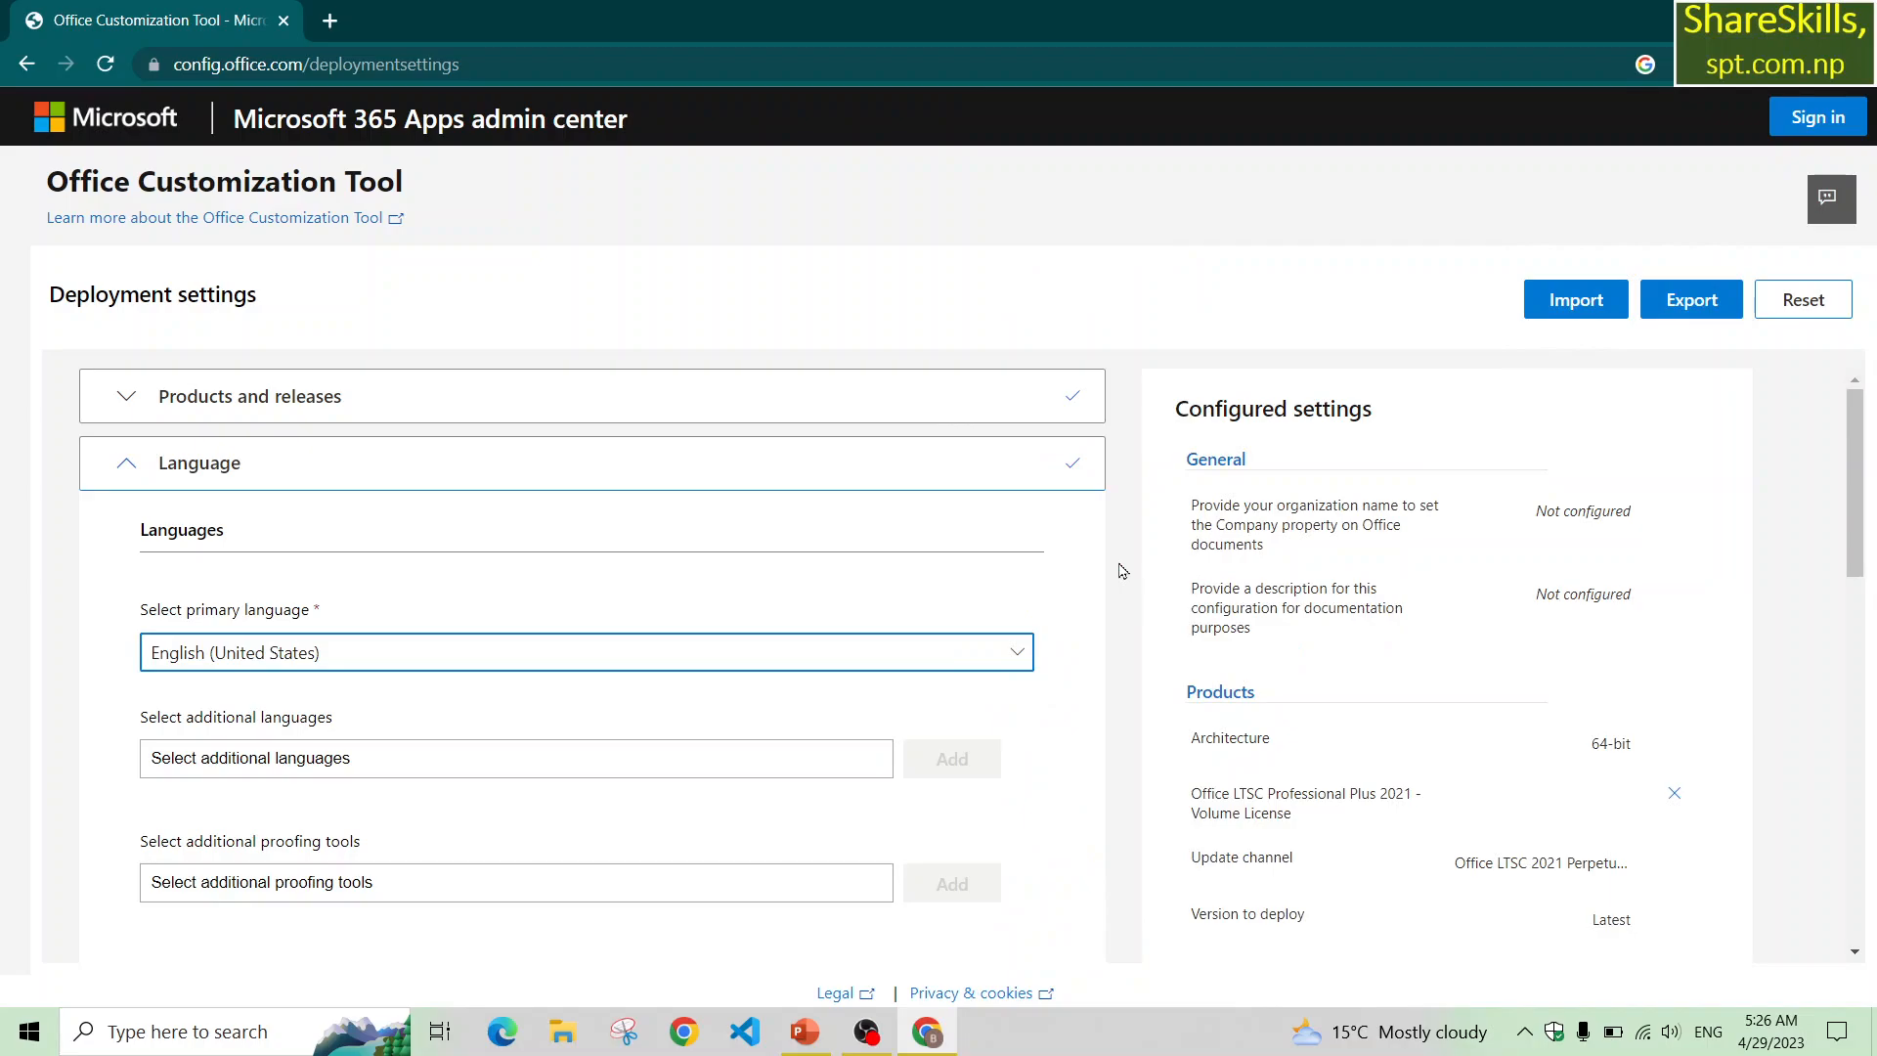
Accept the default installation options, deploying from the Office Content Delivery Network (CDN).
scroll(683, 757, down, 5)
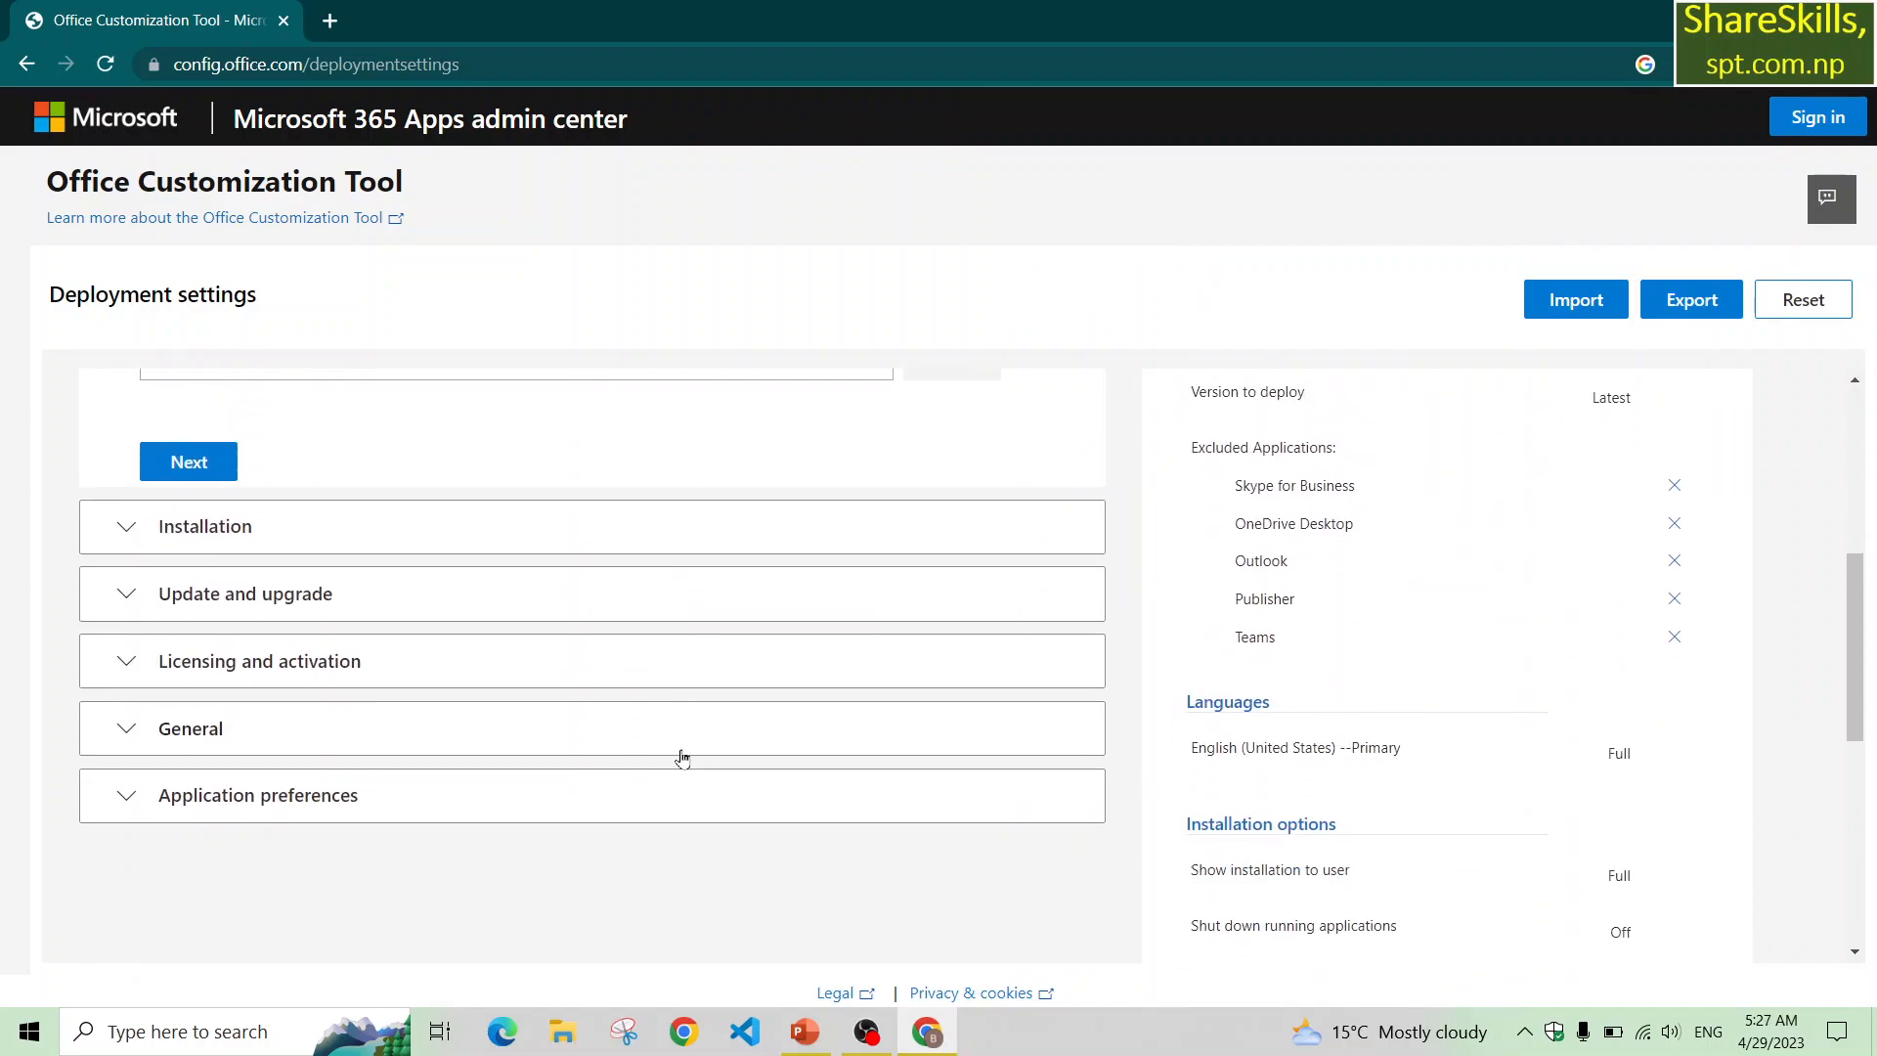
click(180, 466)
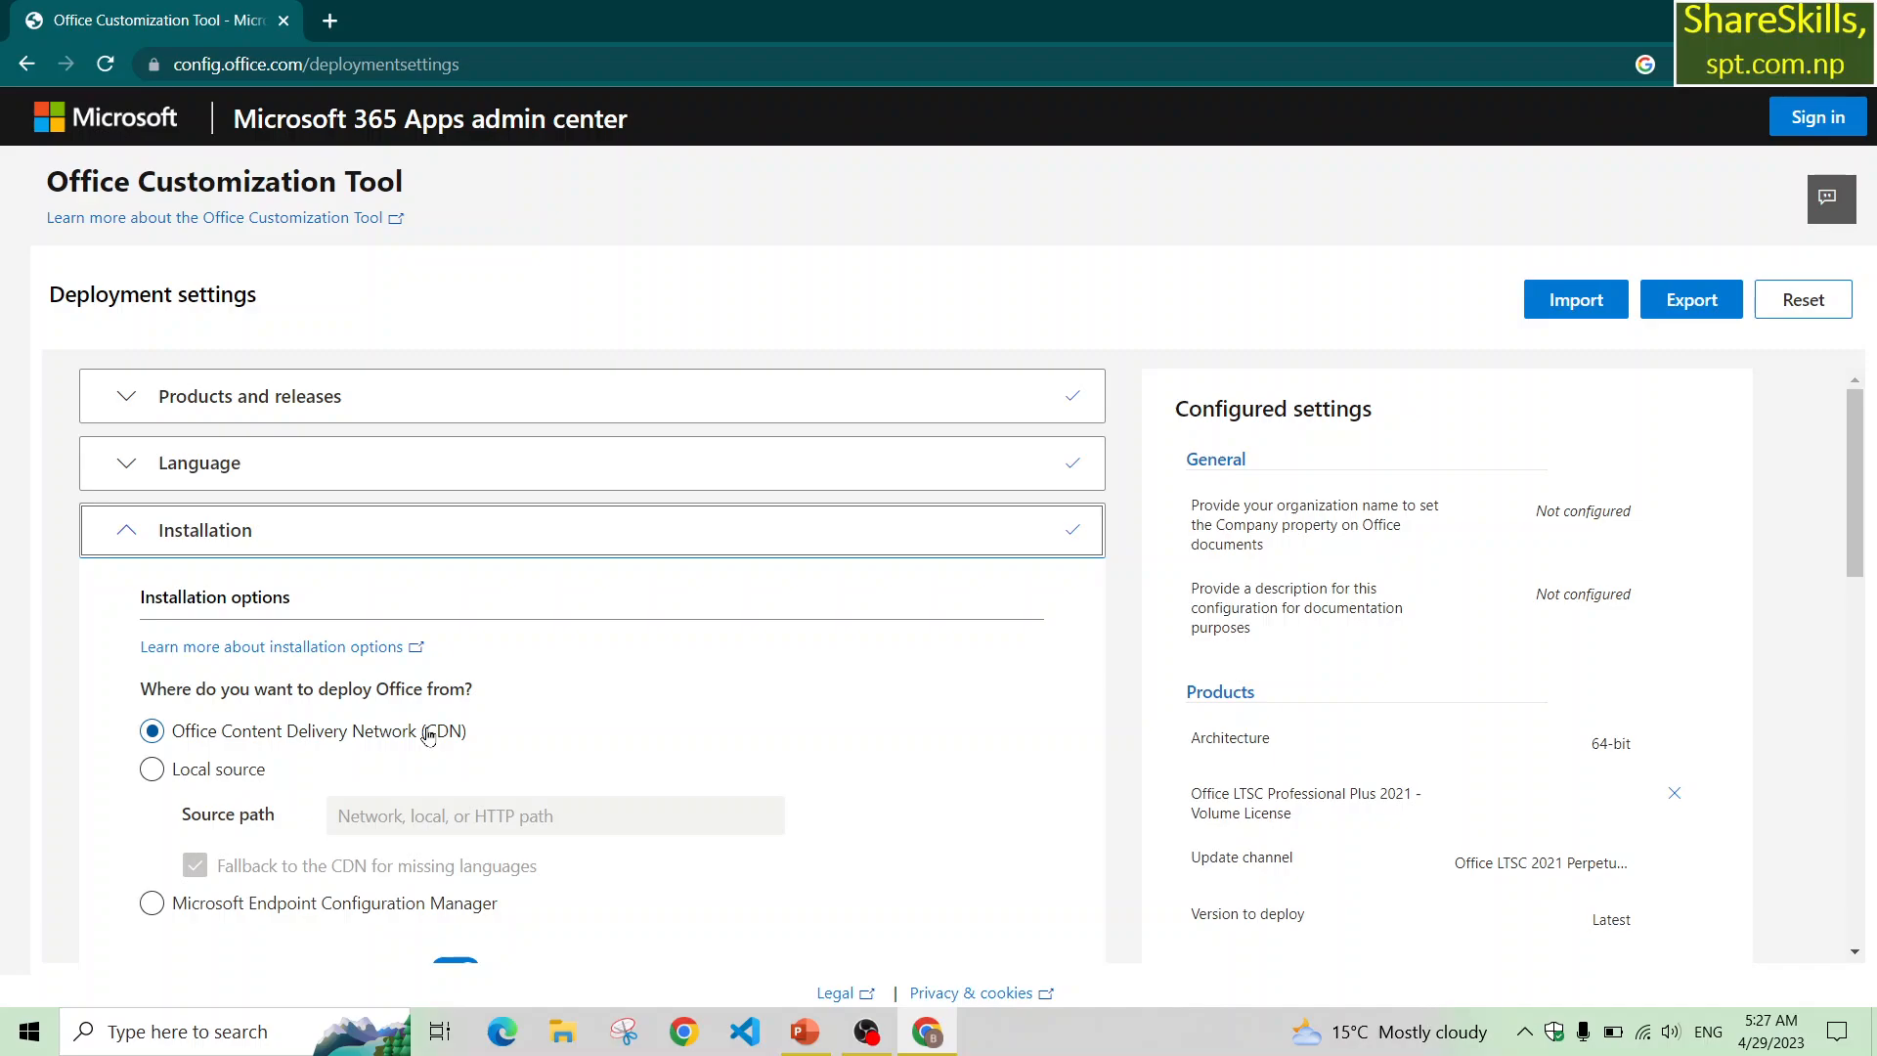
scroll(427, 735, down, 3)
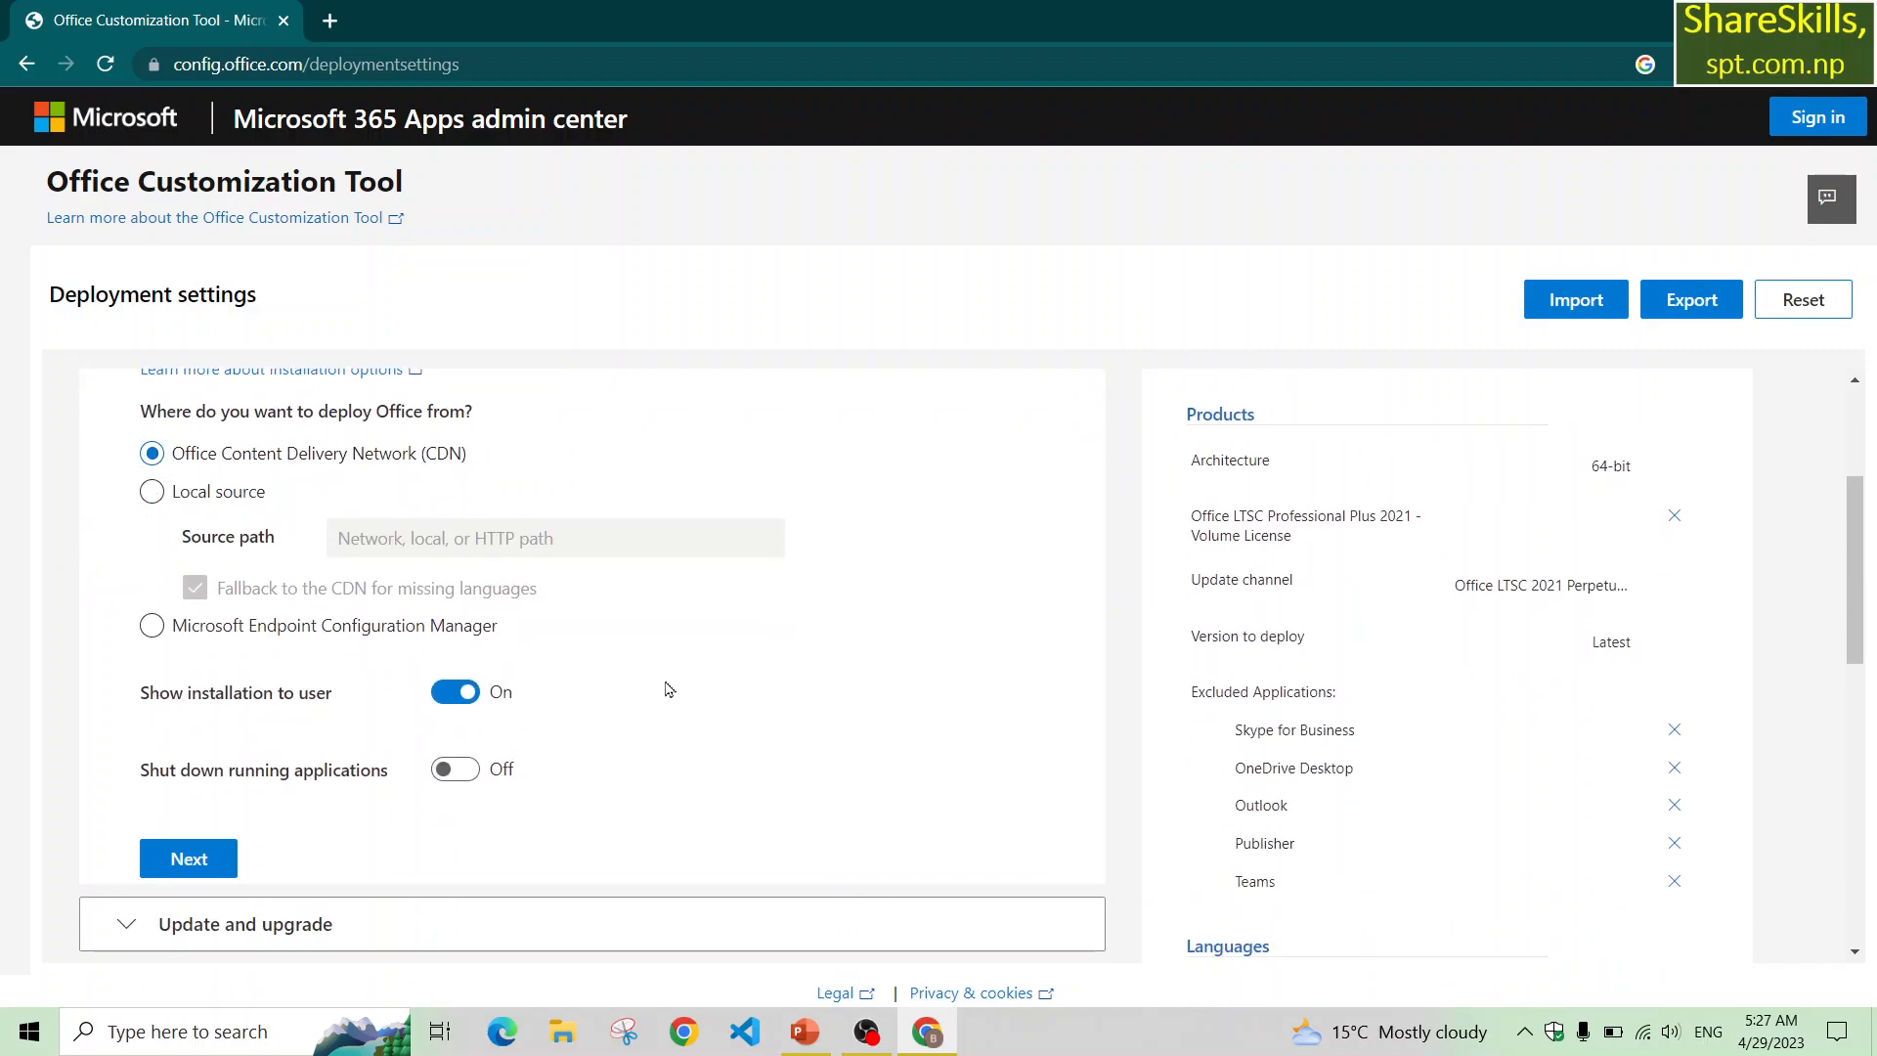
scroll(408, 705, down, 2)
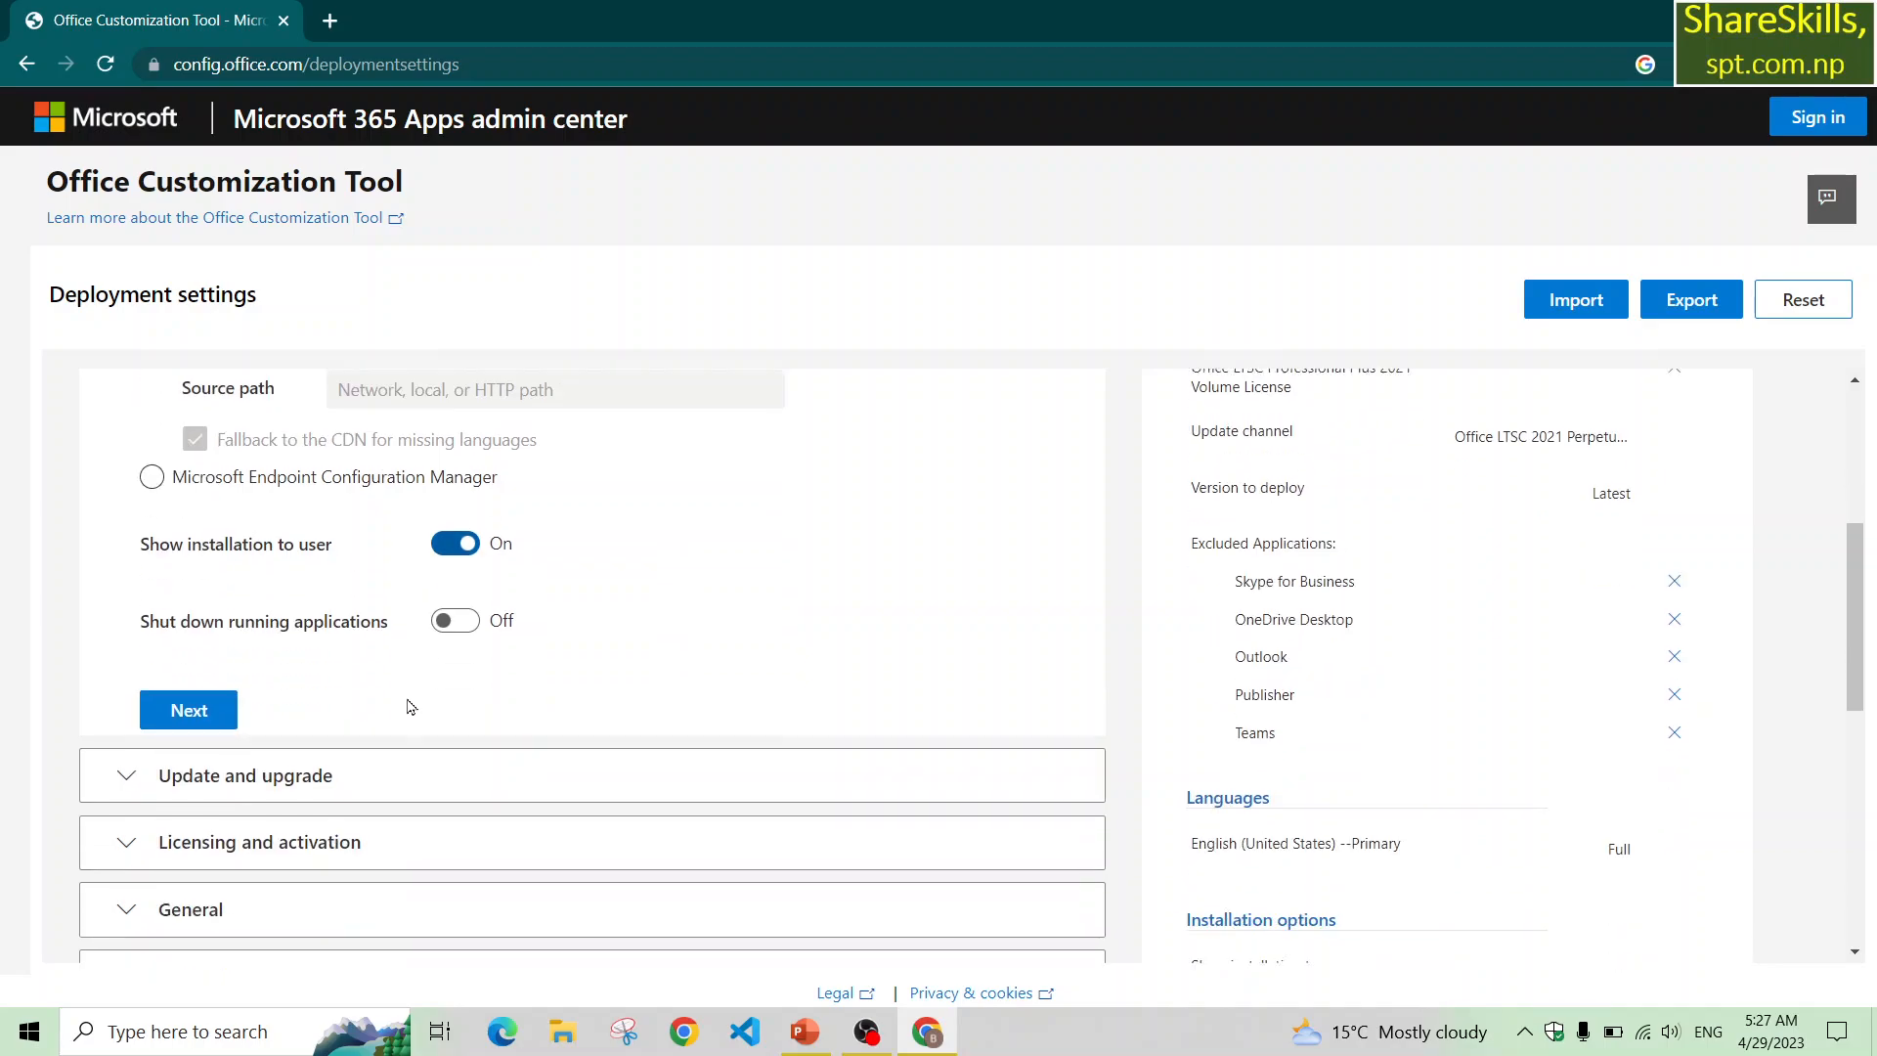
scroll(408, 706, down, 1)
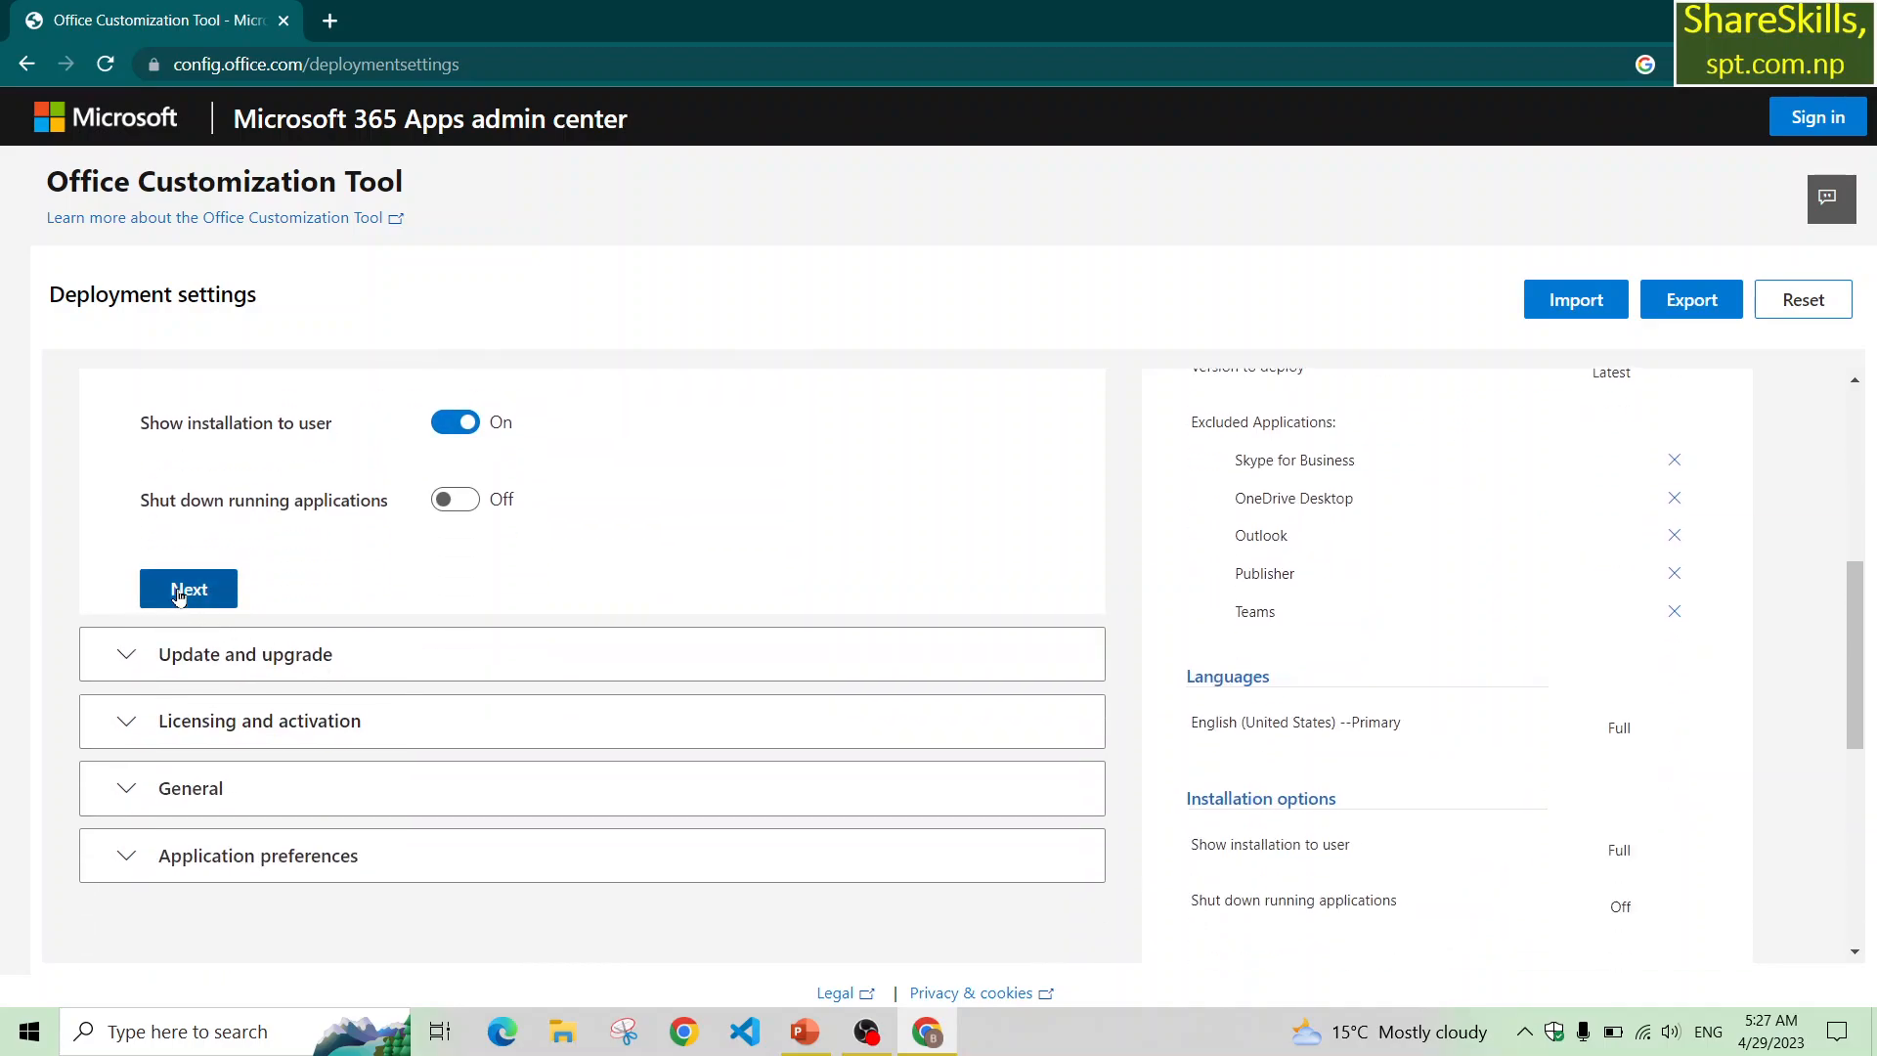
click(179, 592)
Review and accept the default update and upgrade options, keeping uninstall of MSI versions on.
scroll(179, 596, down, 5)
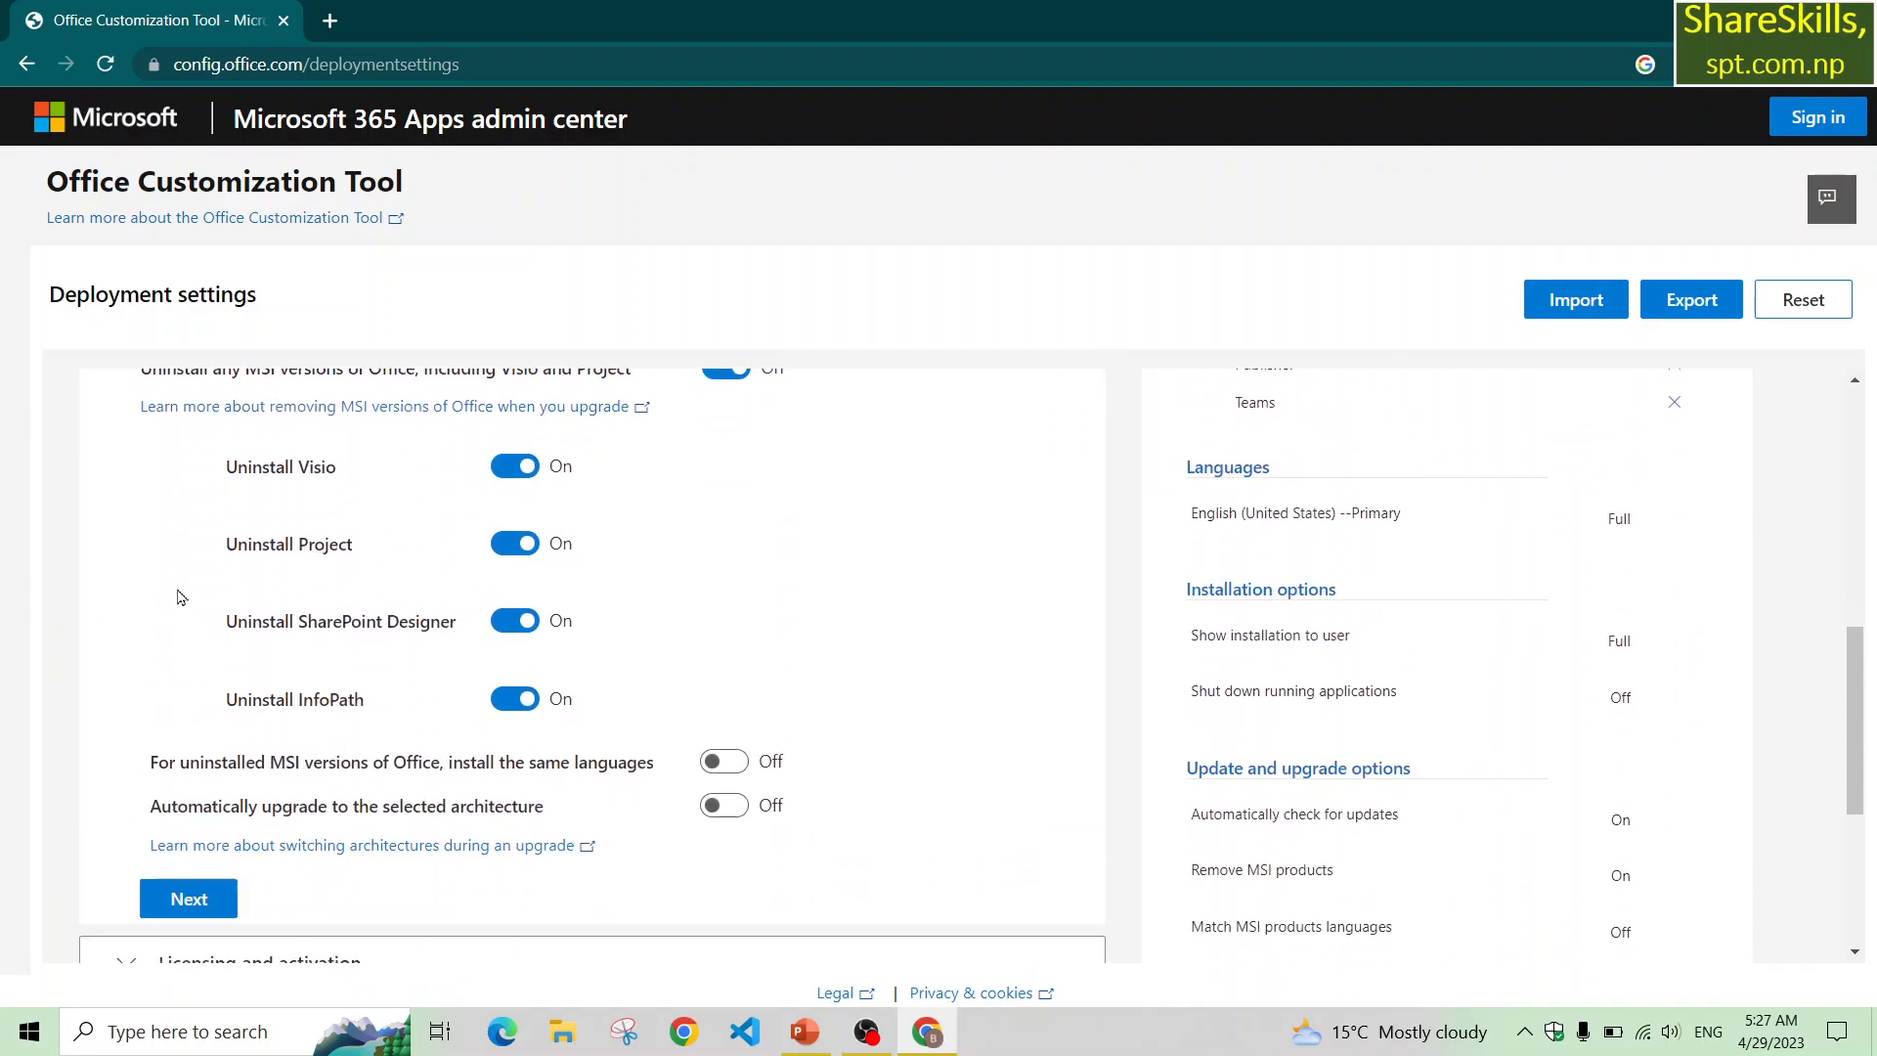
scroll(179, 596, up, 3)
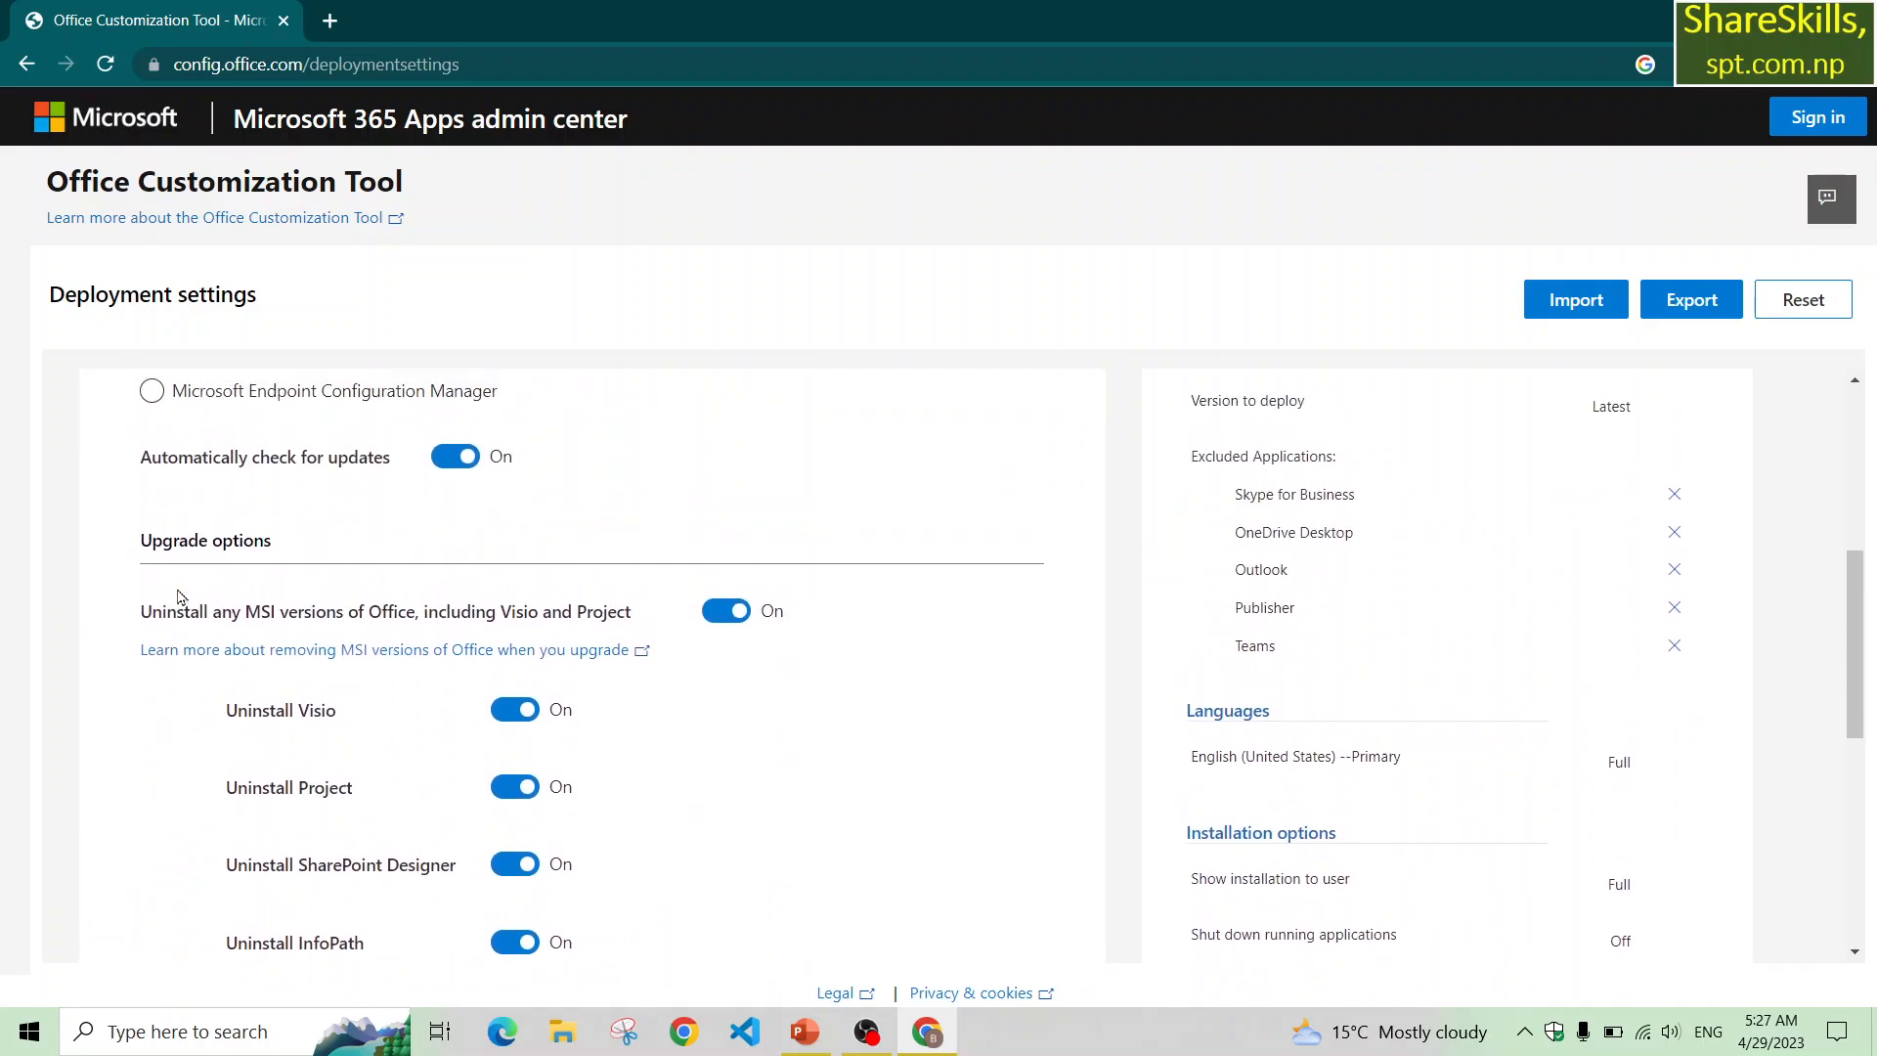
scroll(179, 596, up, 1)
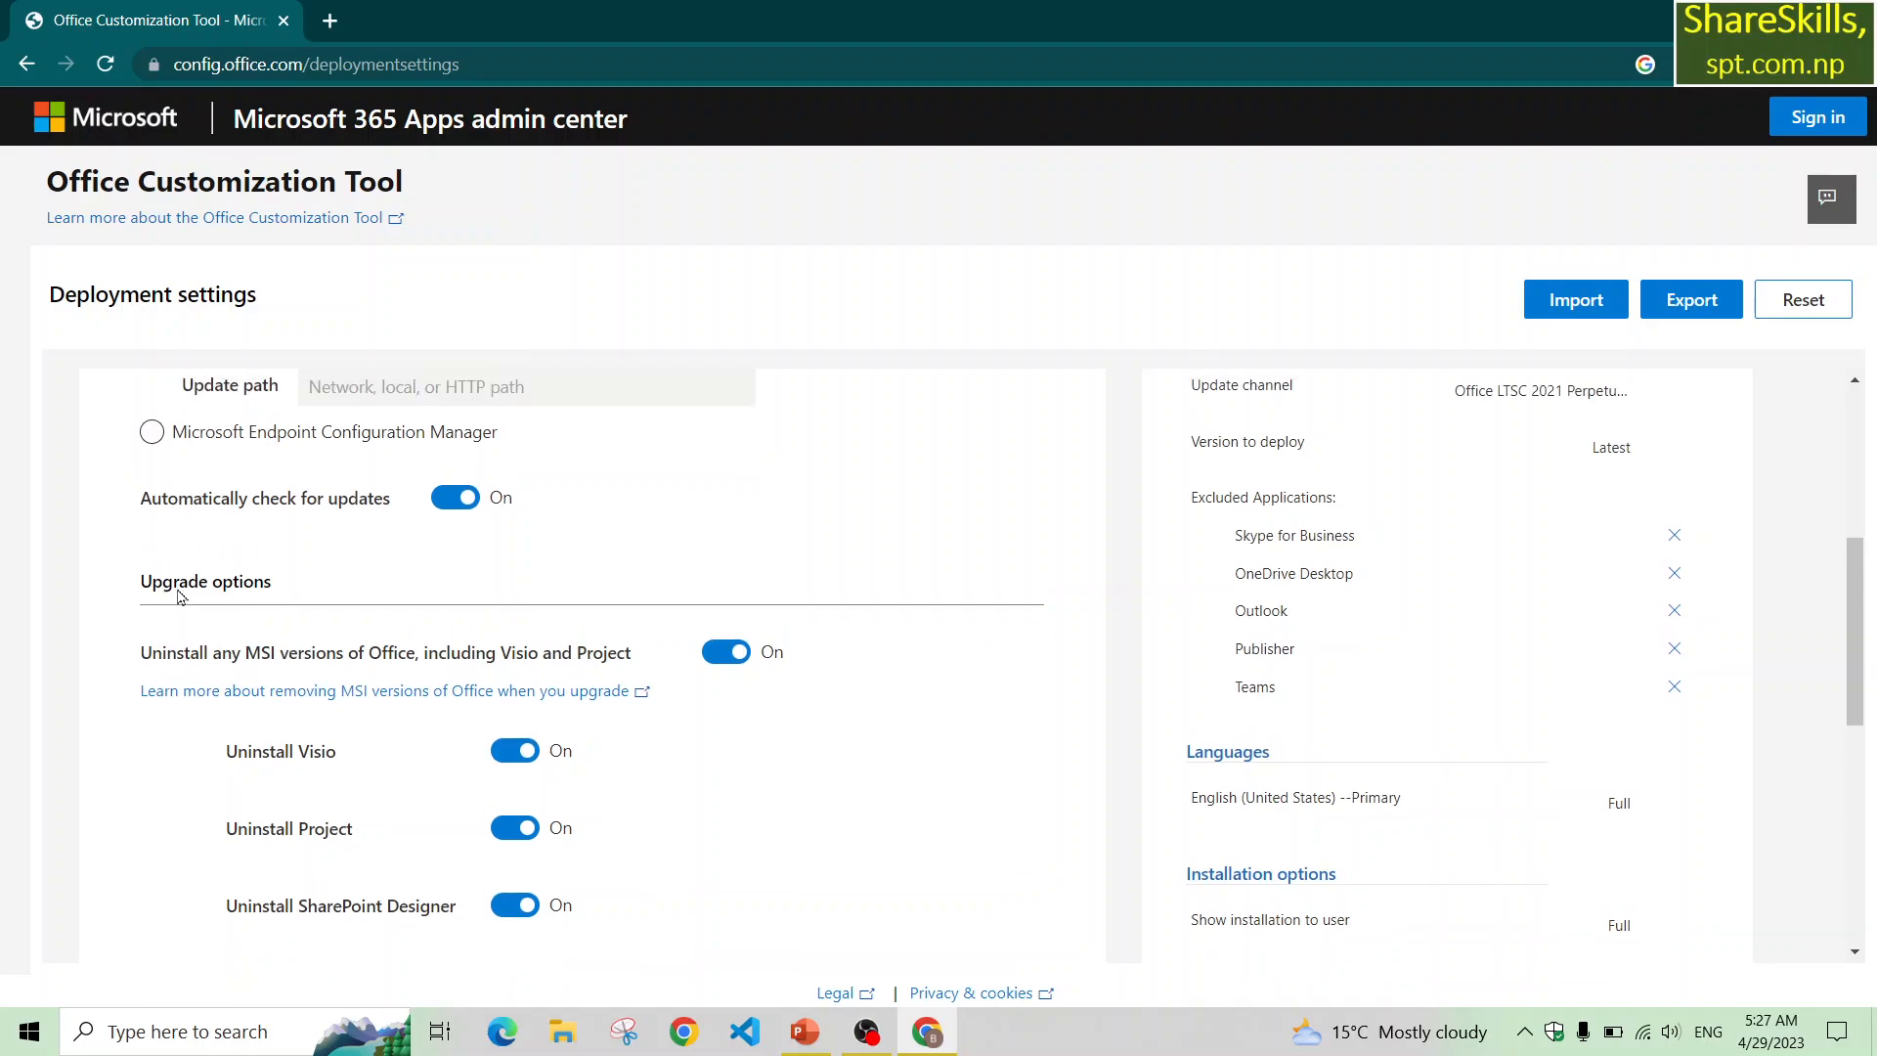
scroll(179, 596, down, 2)
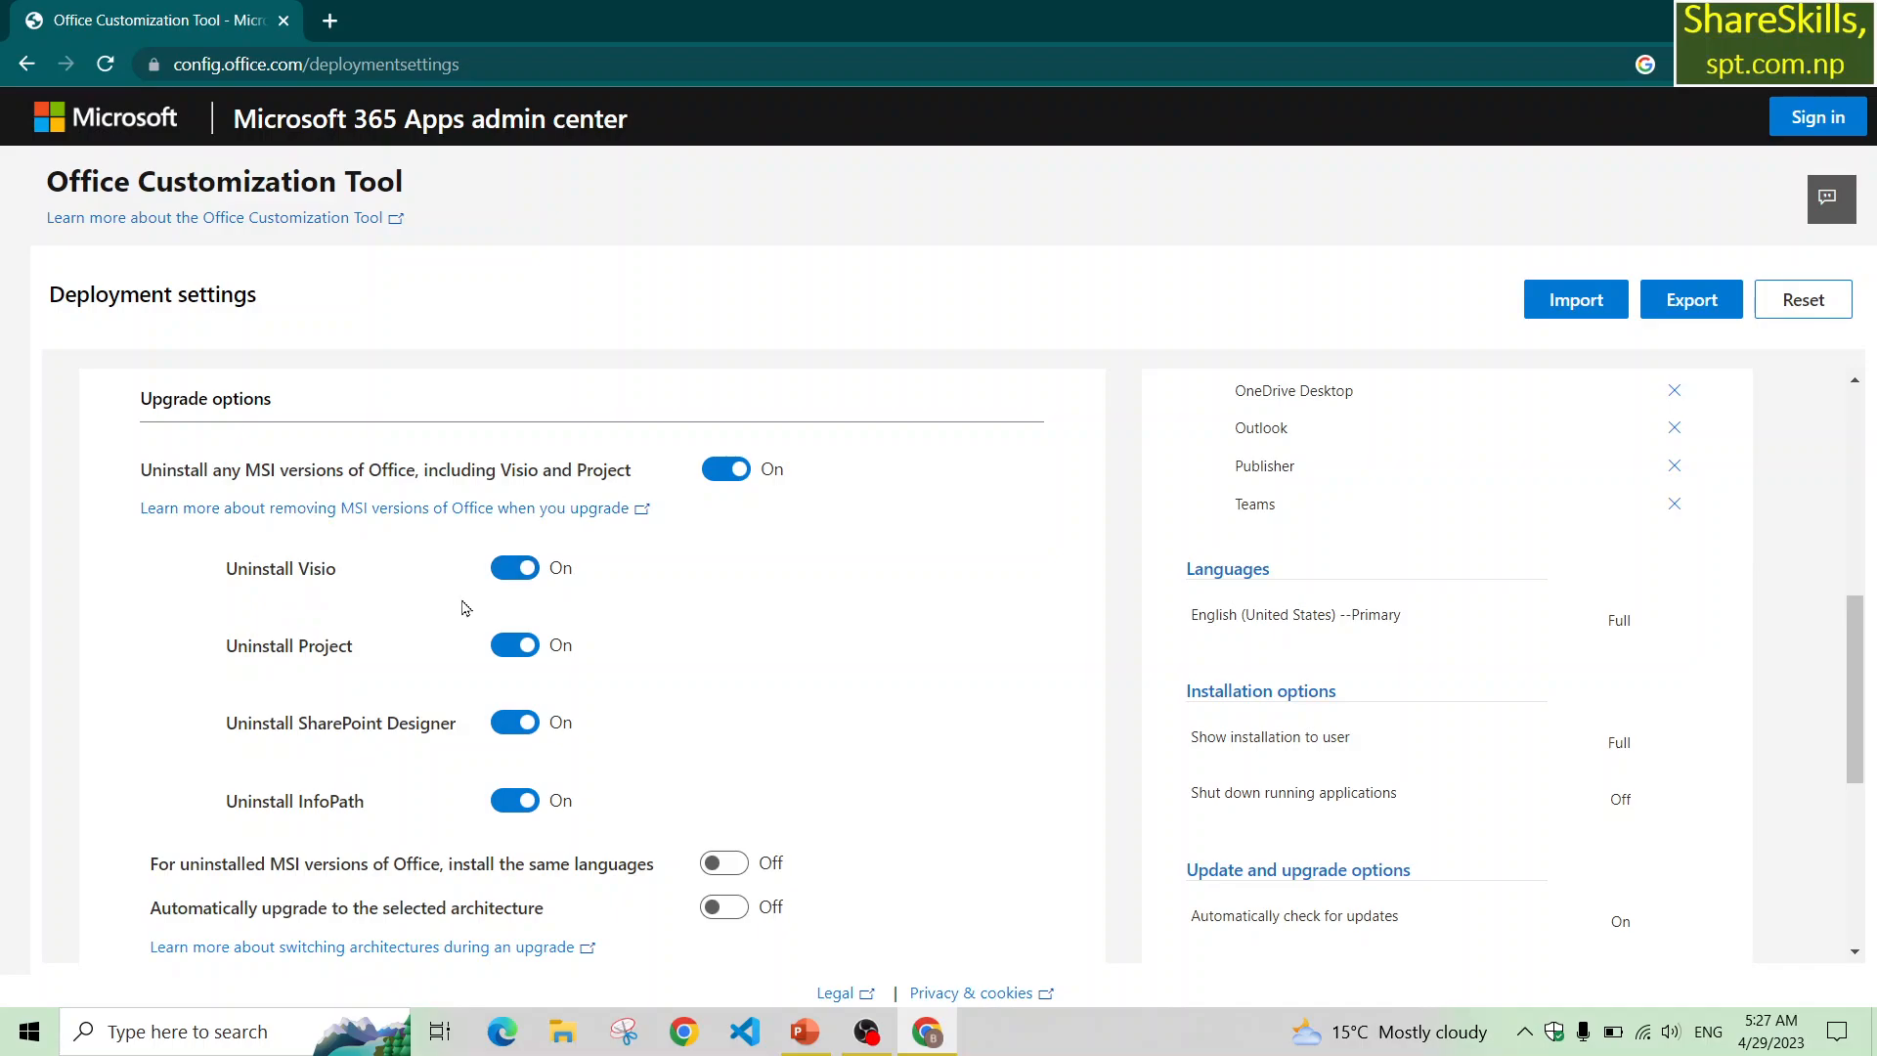
scroll(465, 608, down, 2)
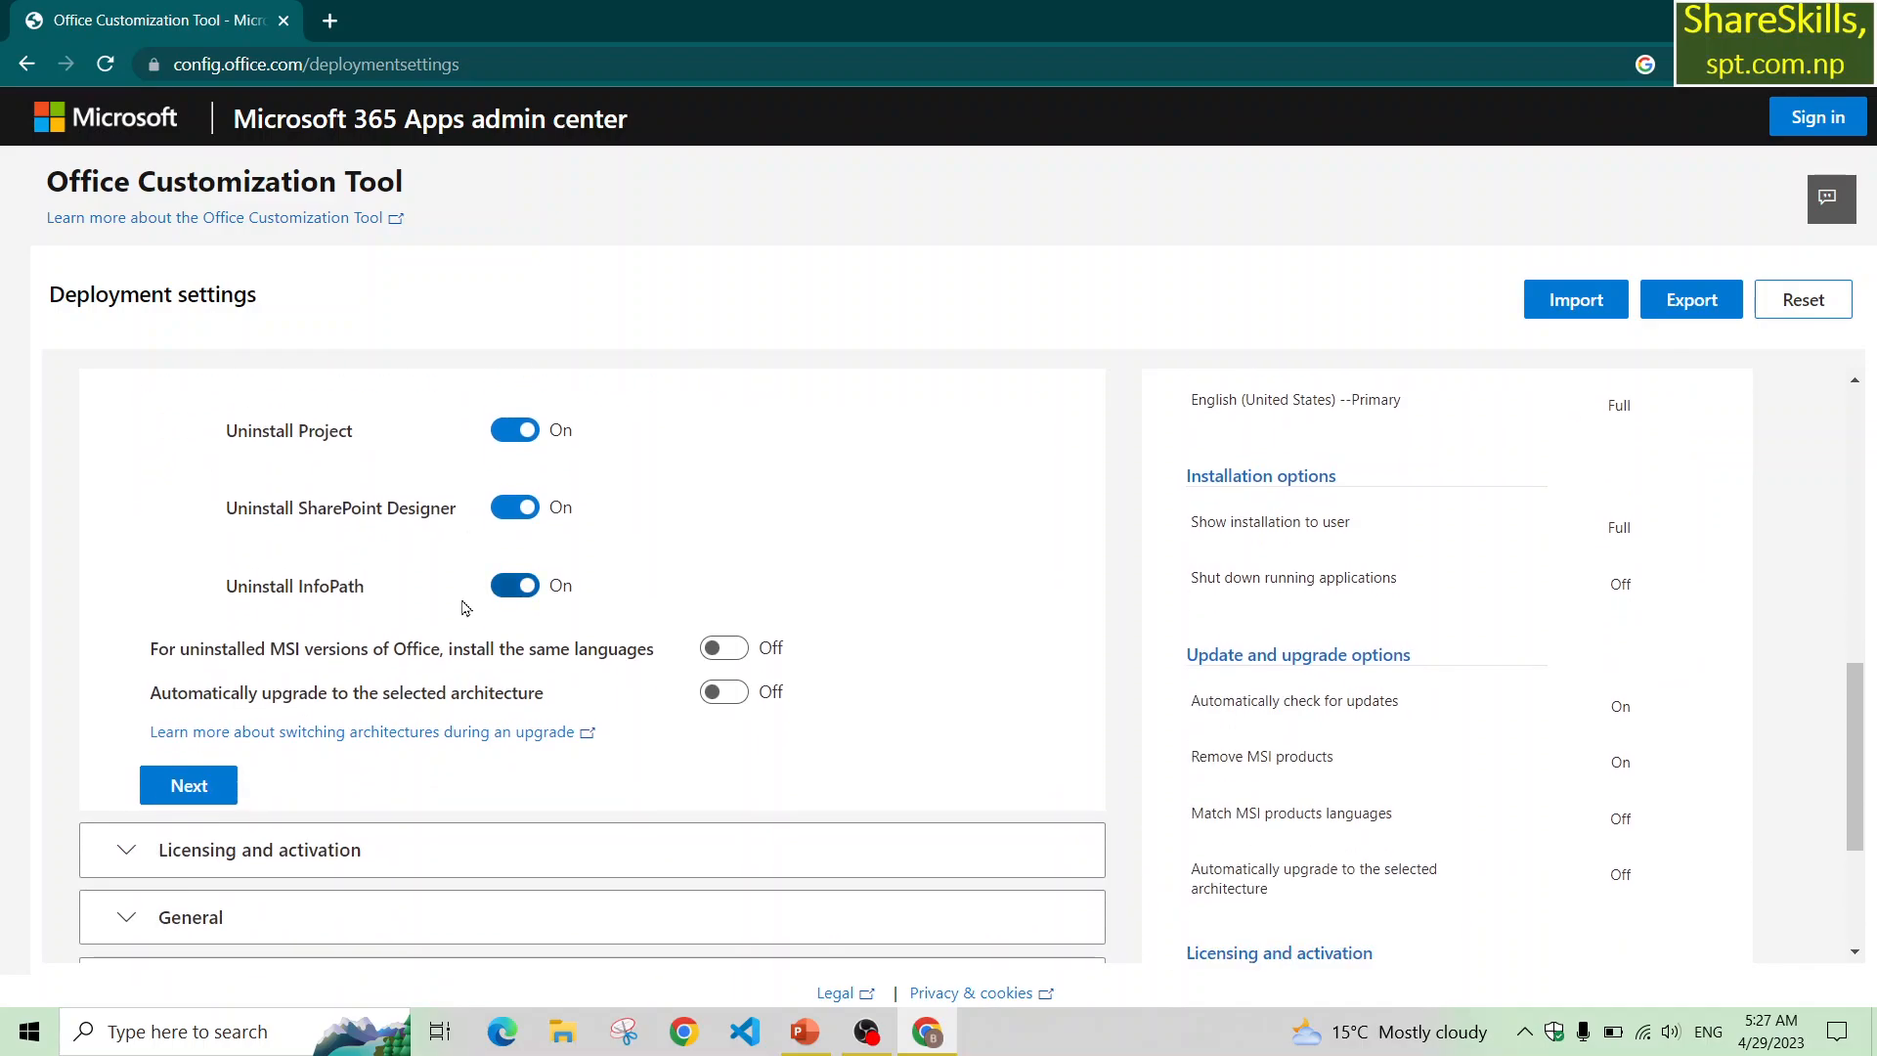
click(179, 792)
Accept the default licensing and activation settings with the KMS key and user based activation.
scroll(179, 792, down, 3)
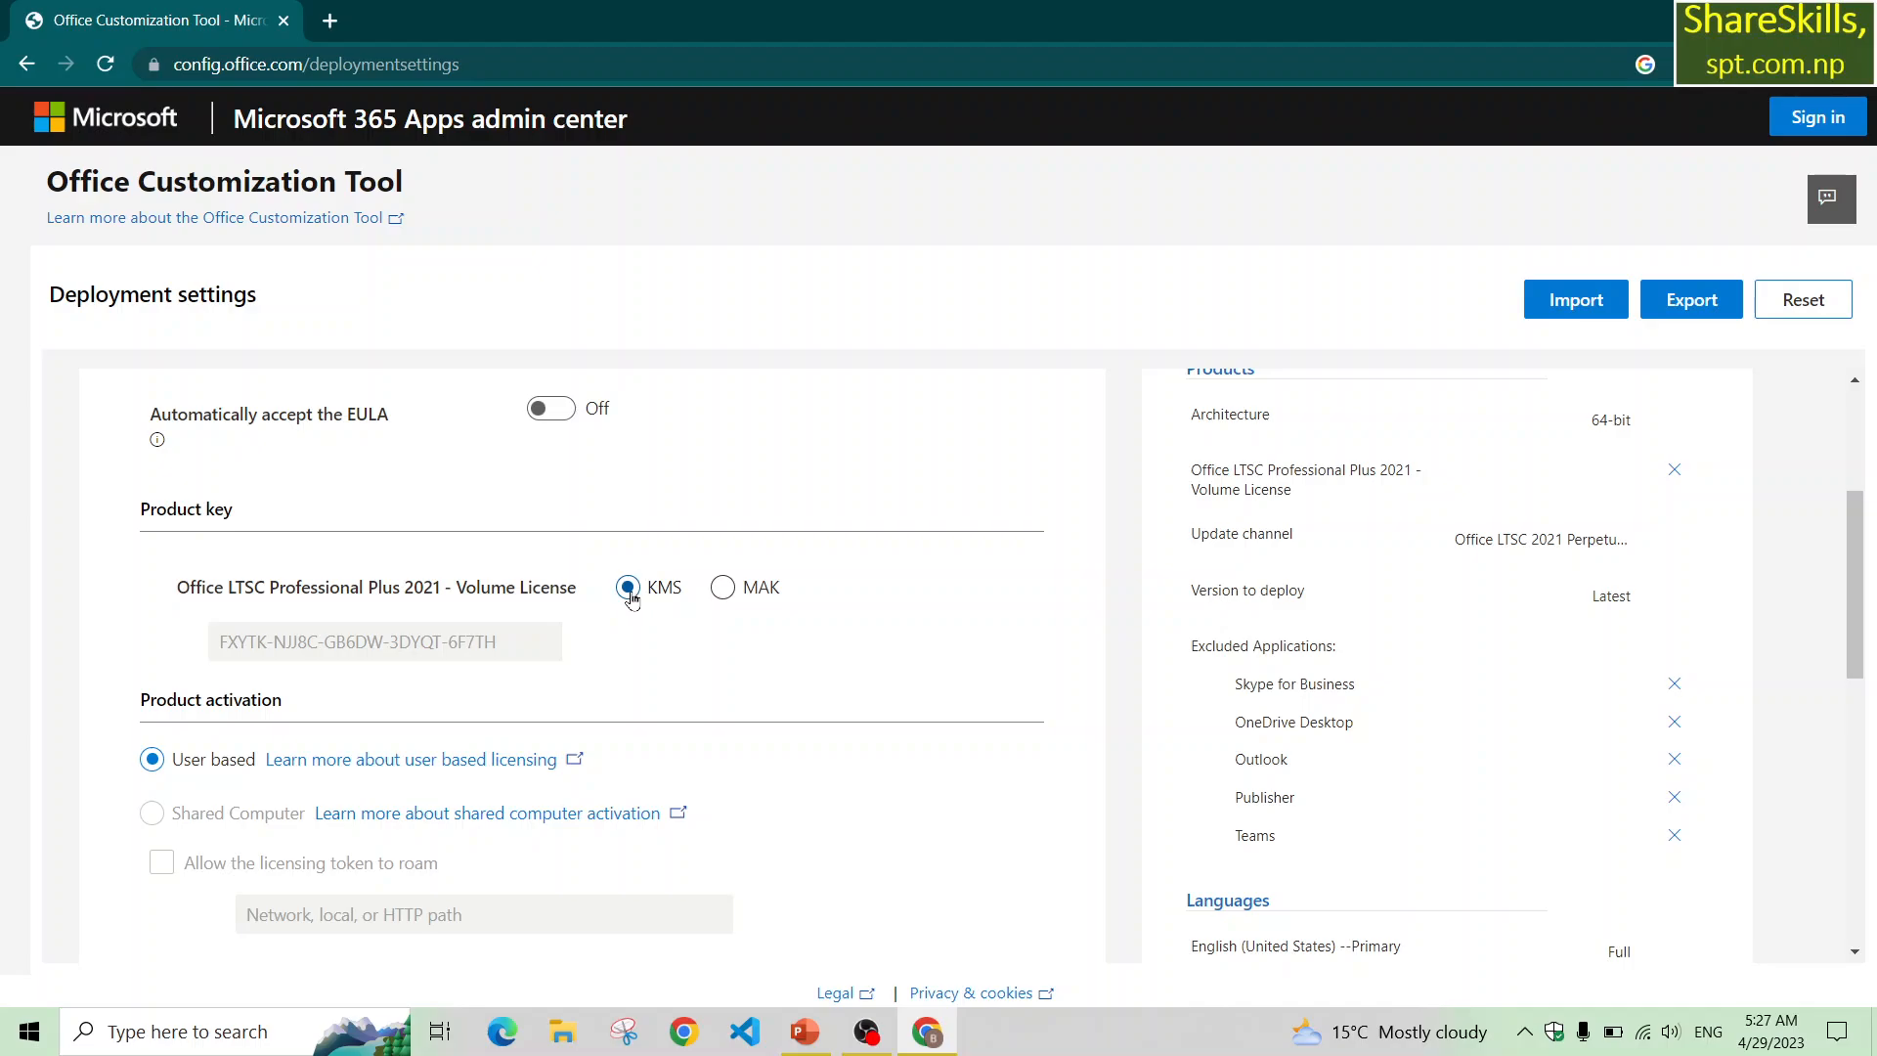
scroll(498, 743, down, 3)
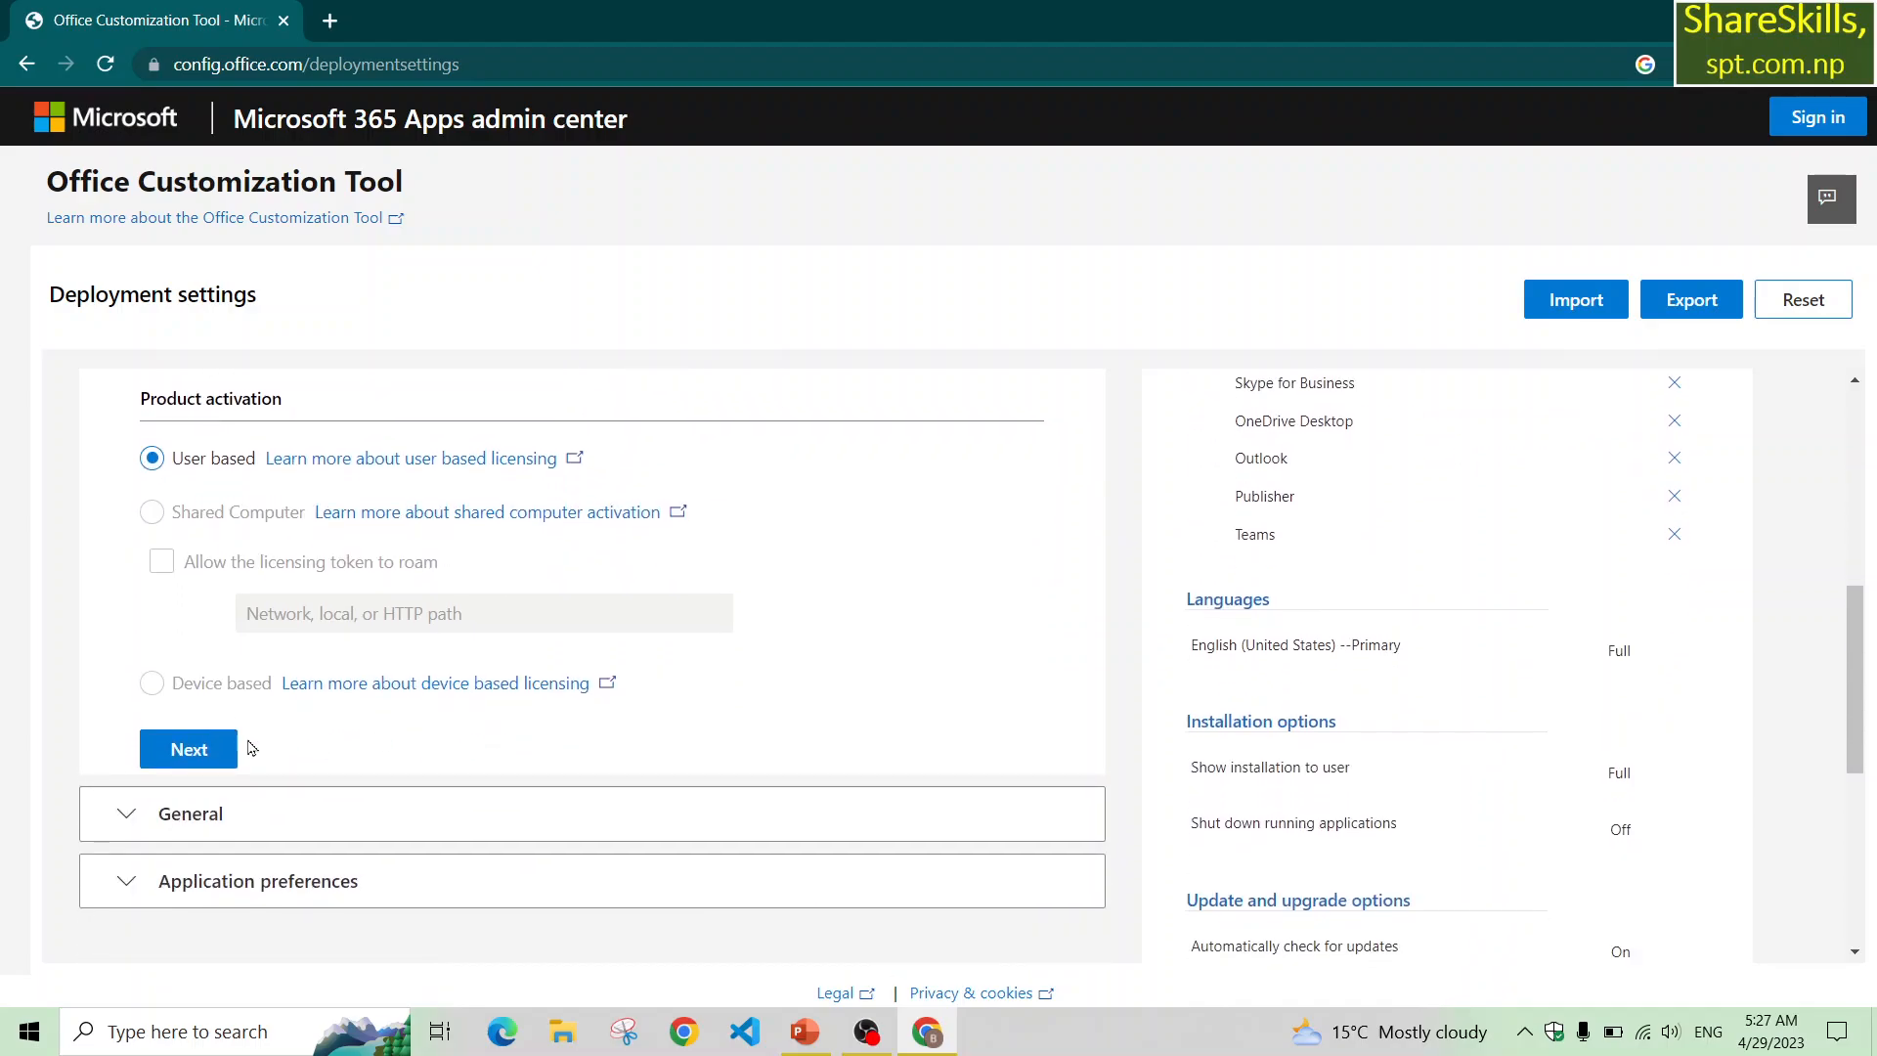
click(182, 749)
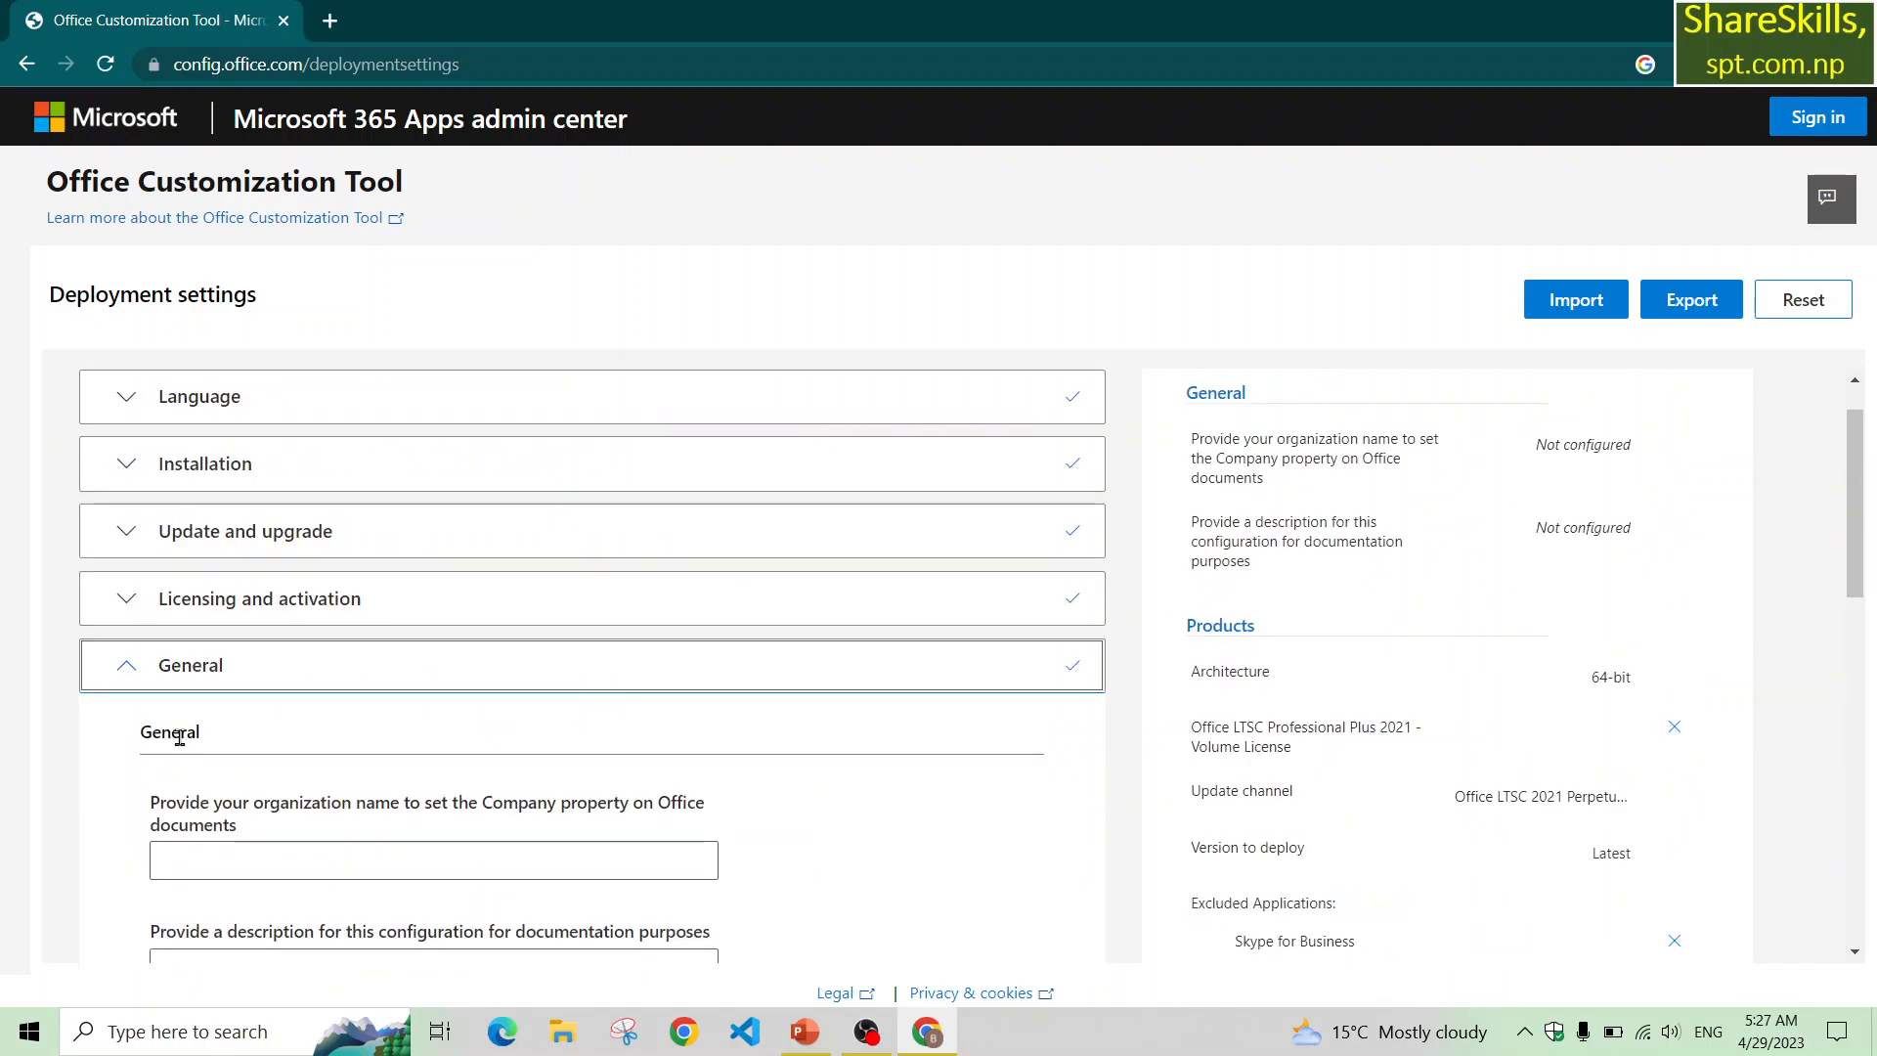
Leave the General fields blank, skip the application preferences and finish the configuration.
scroll(462, 807, down, 4)
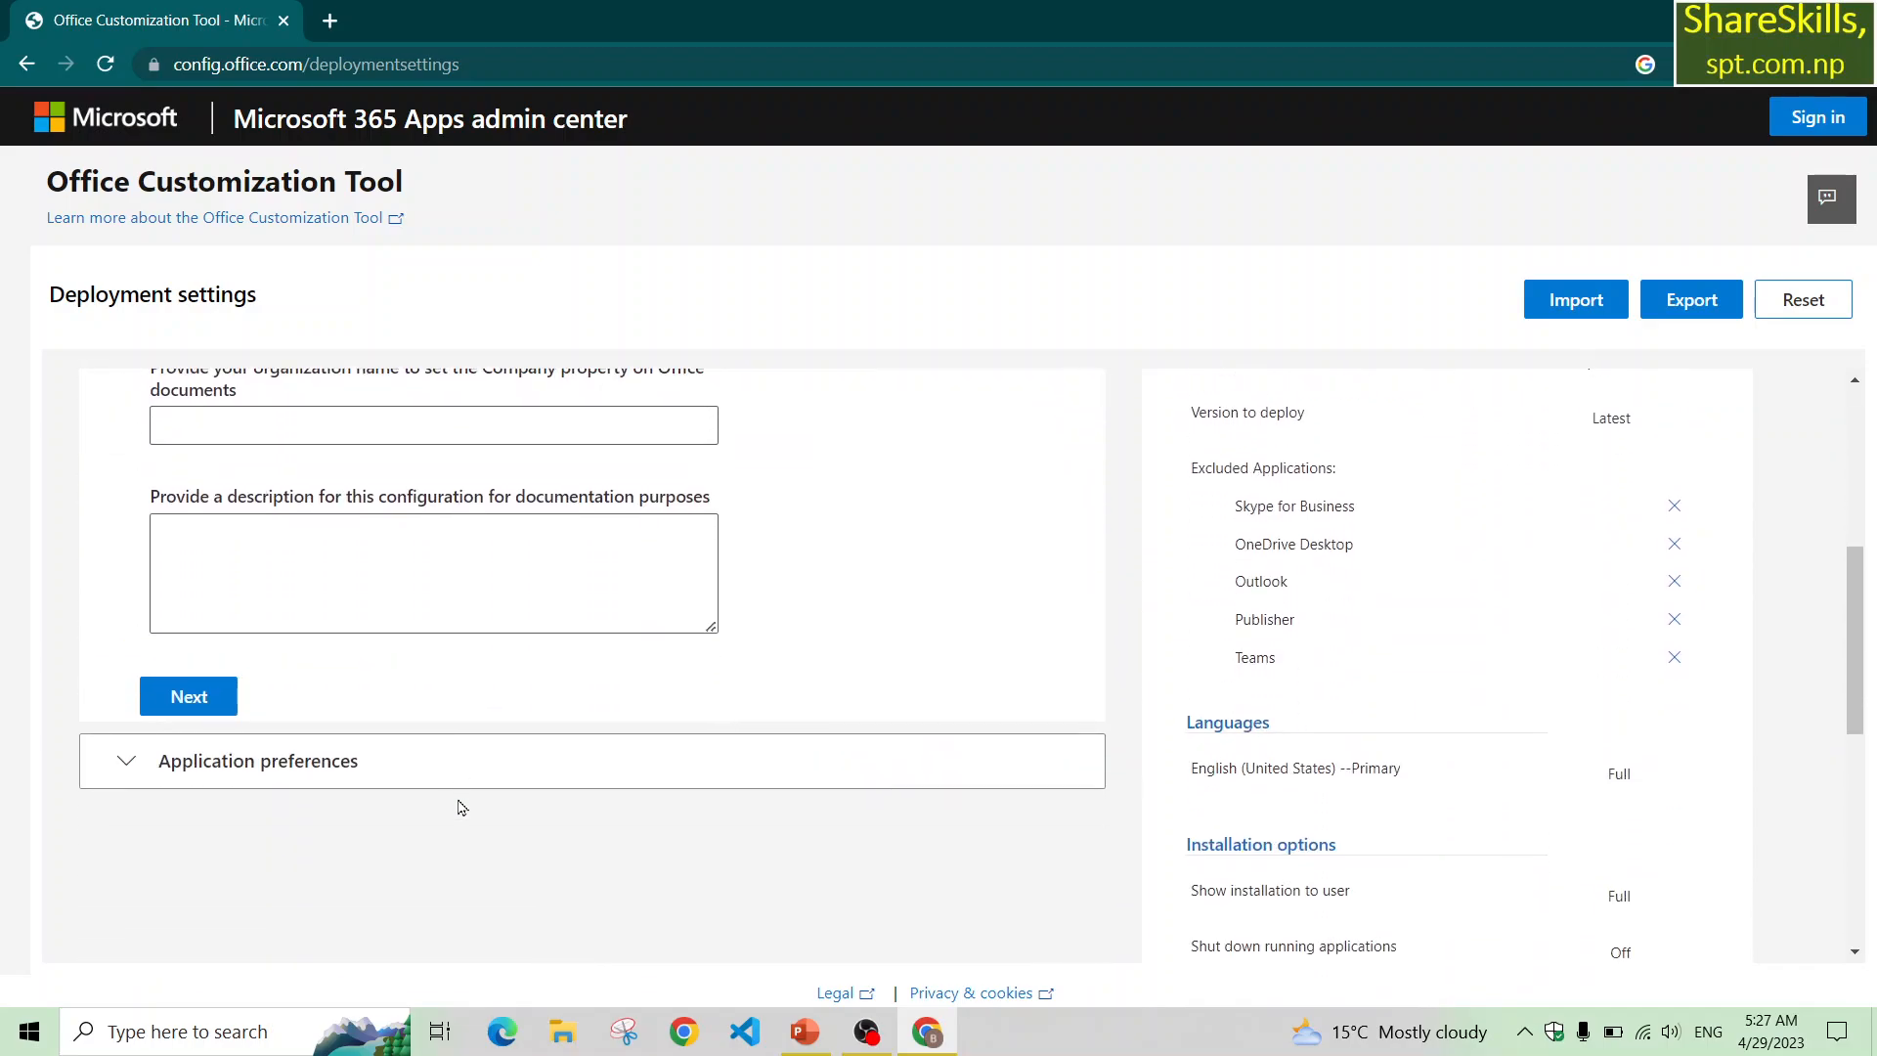
click(195, 700)
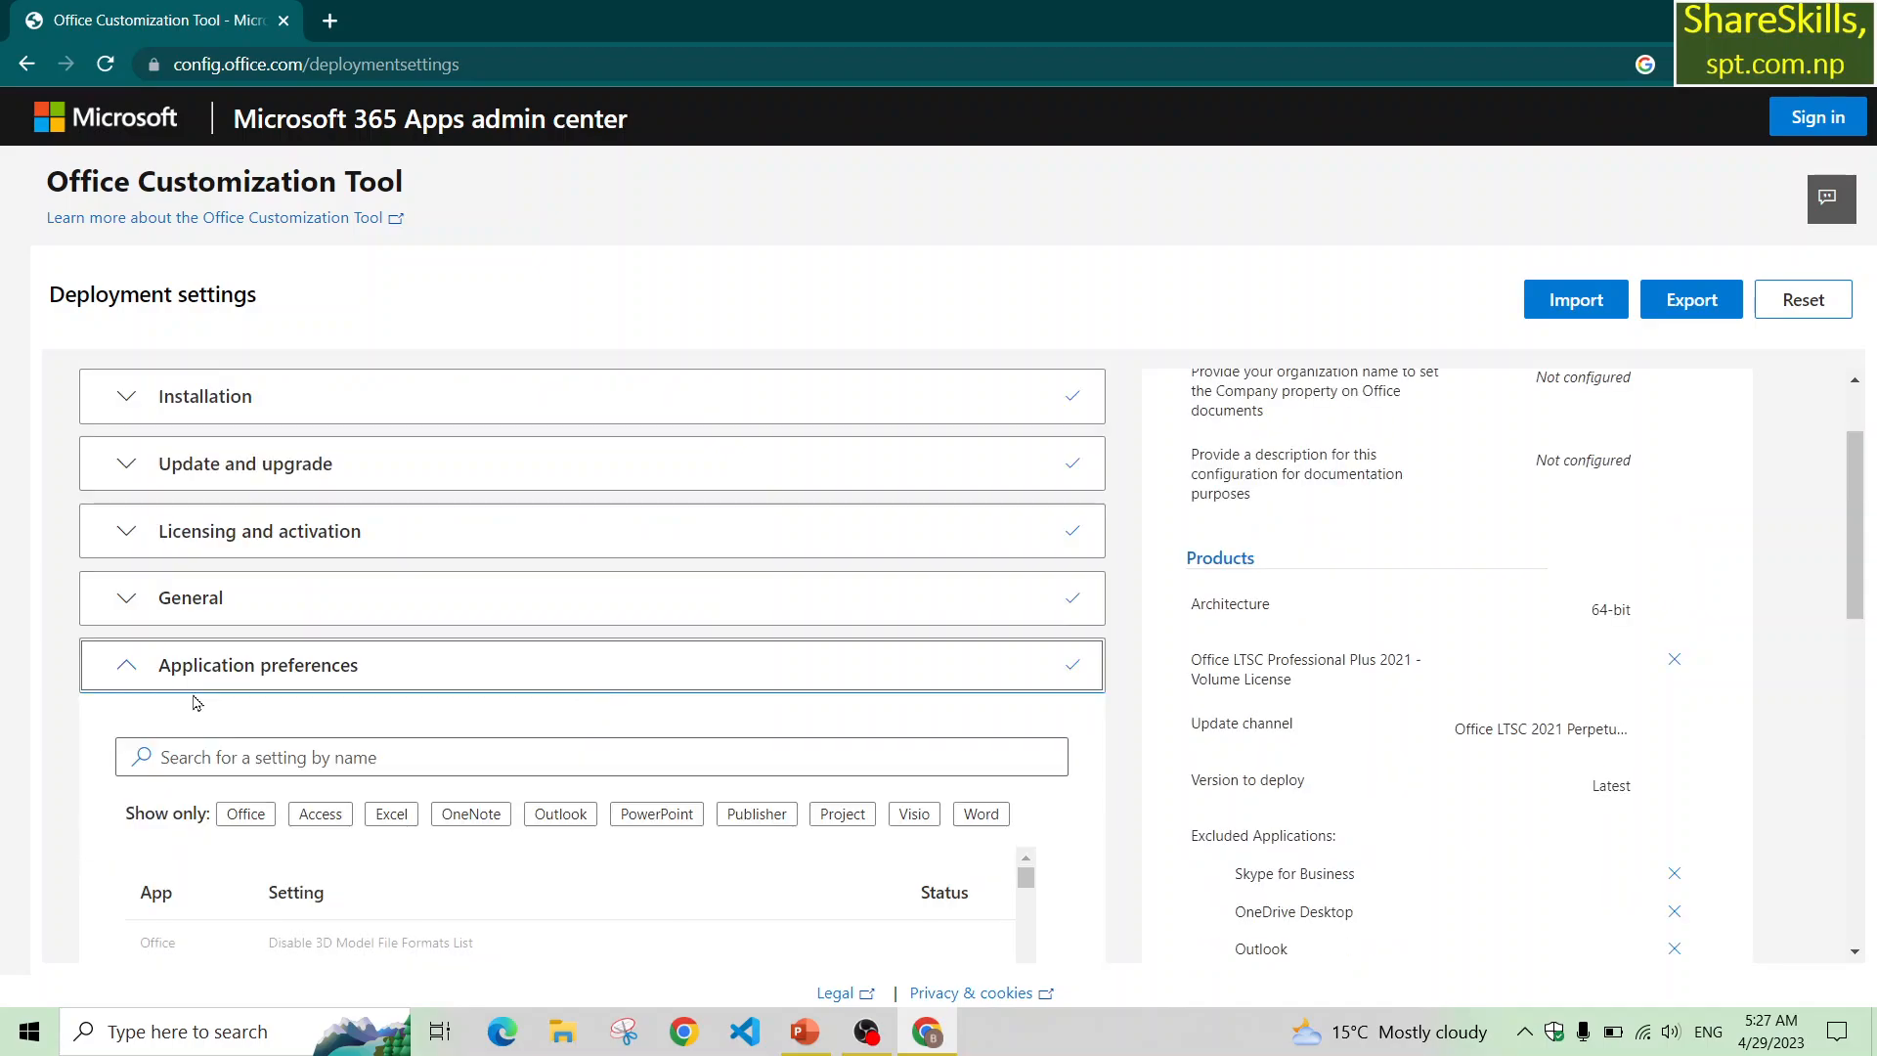
scroll(196, 702, down, 5)
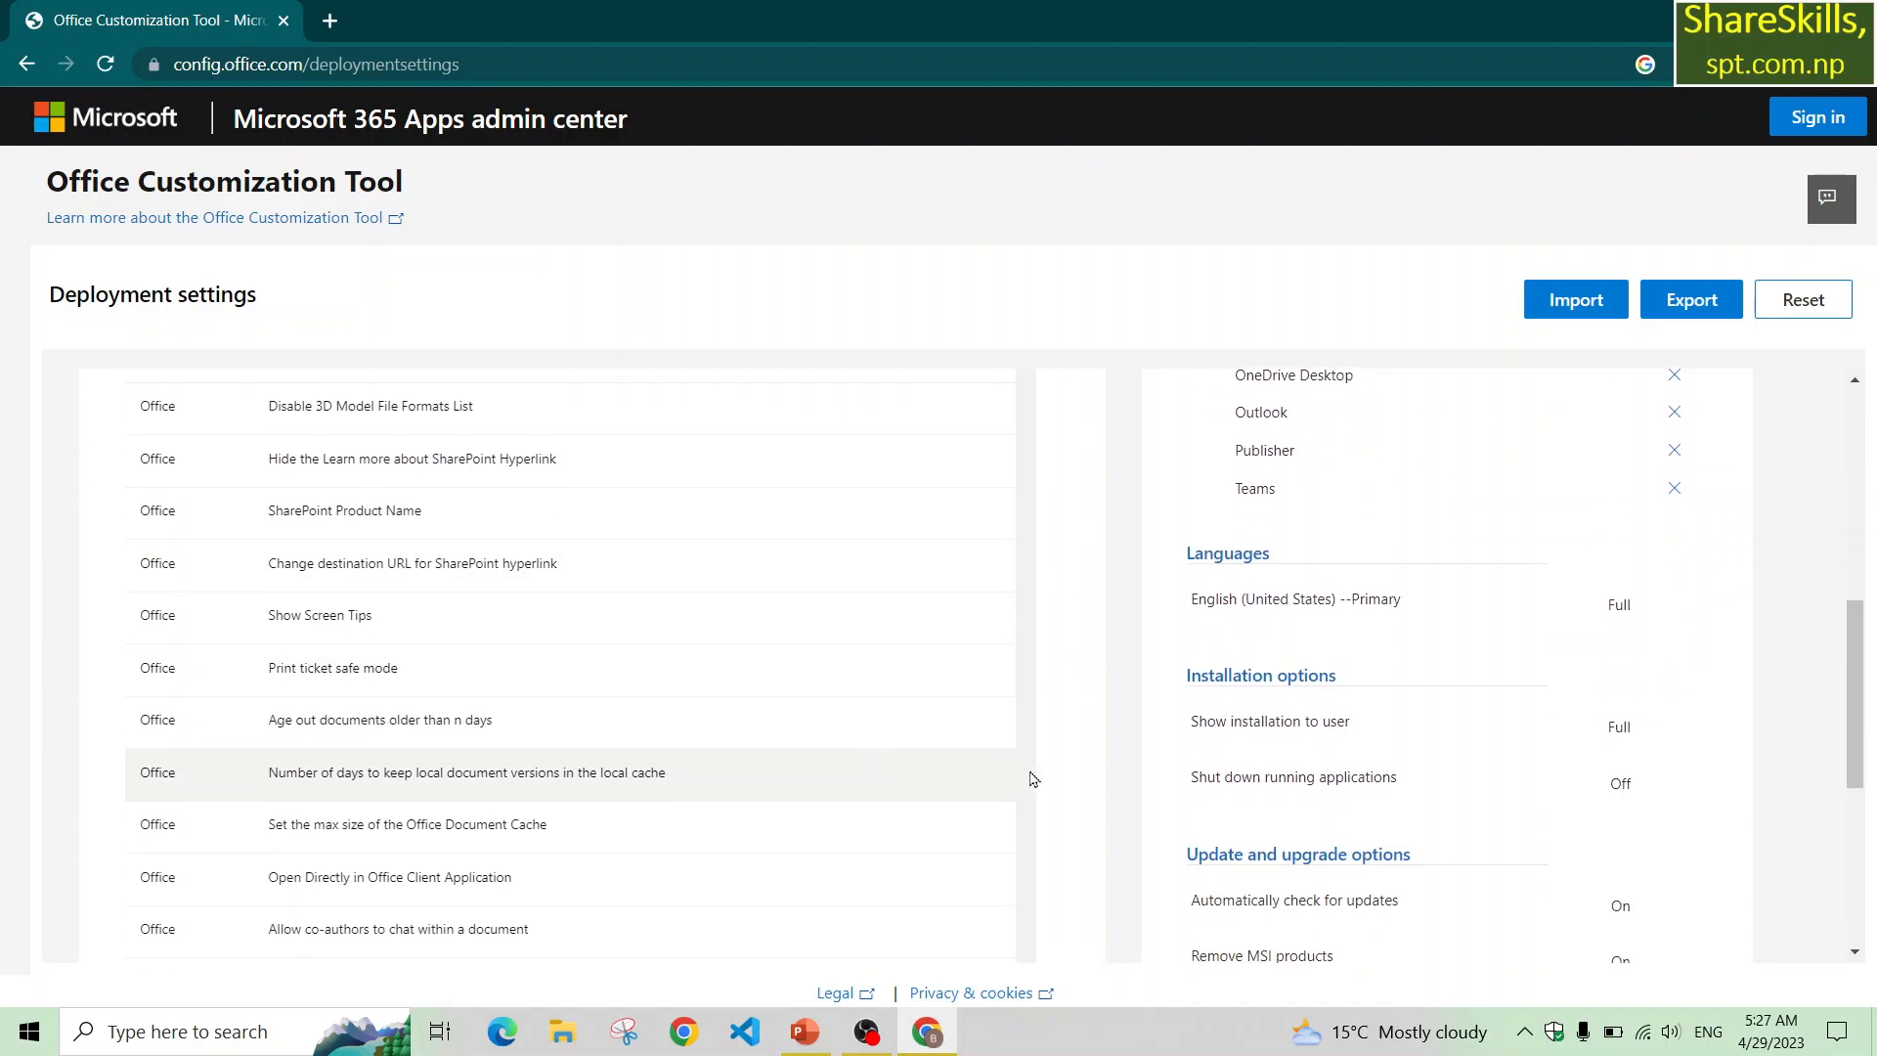
scroll(1052, 794, down, 4)
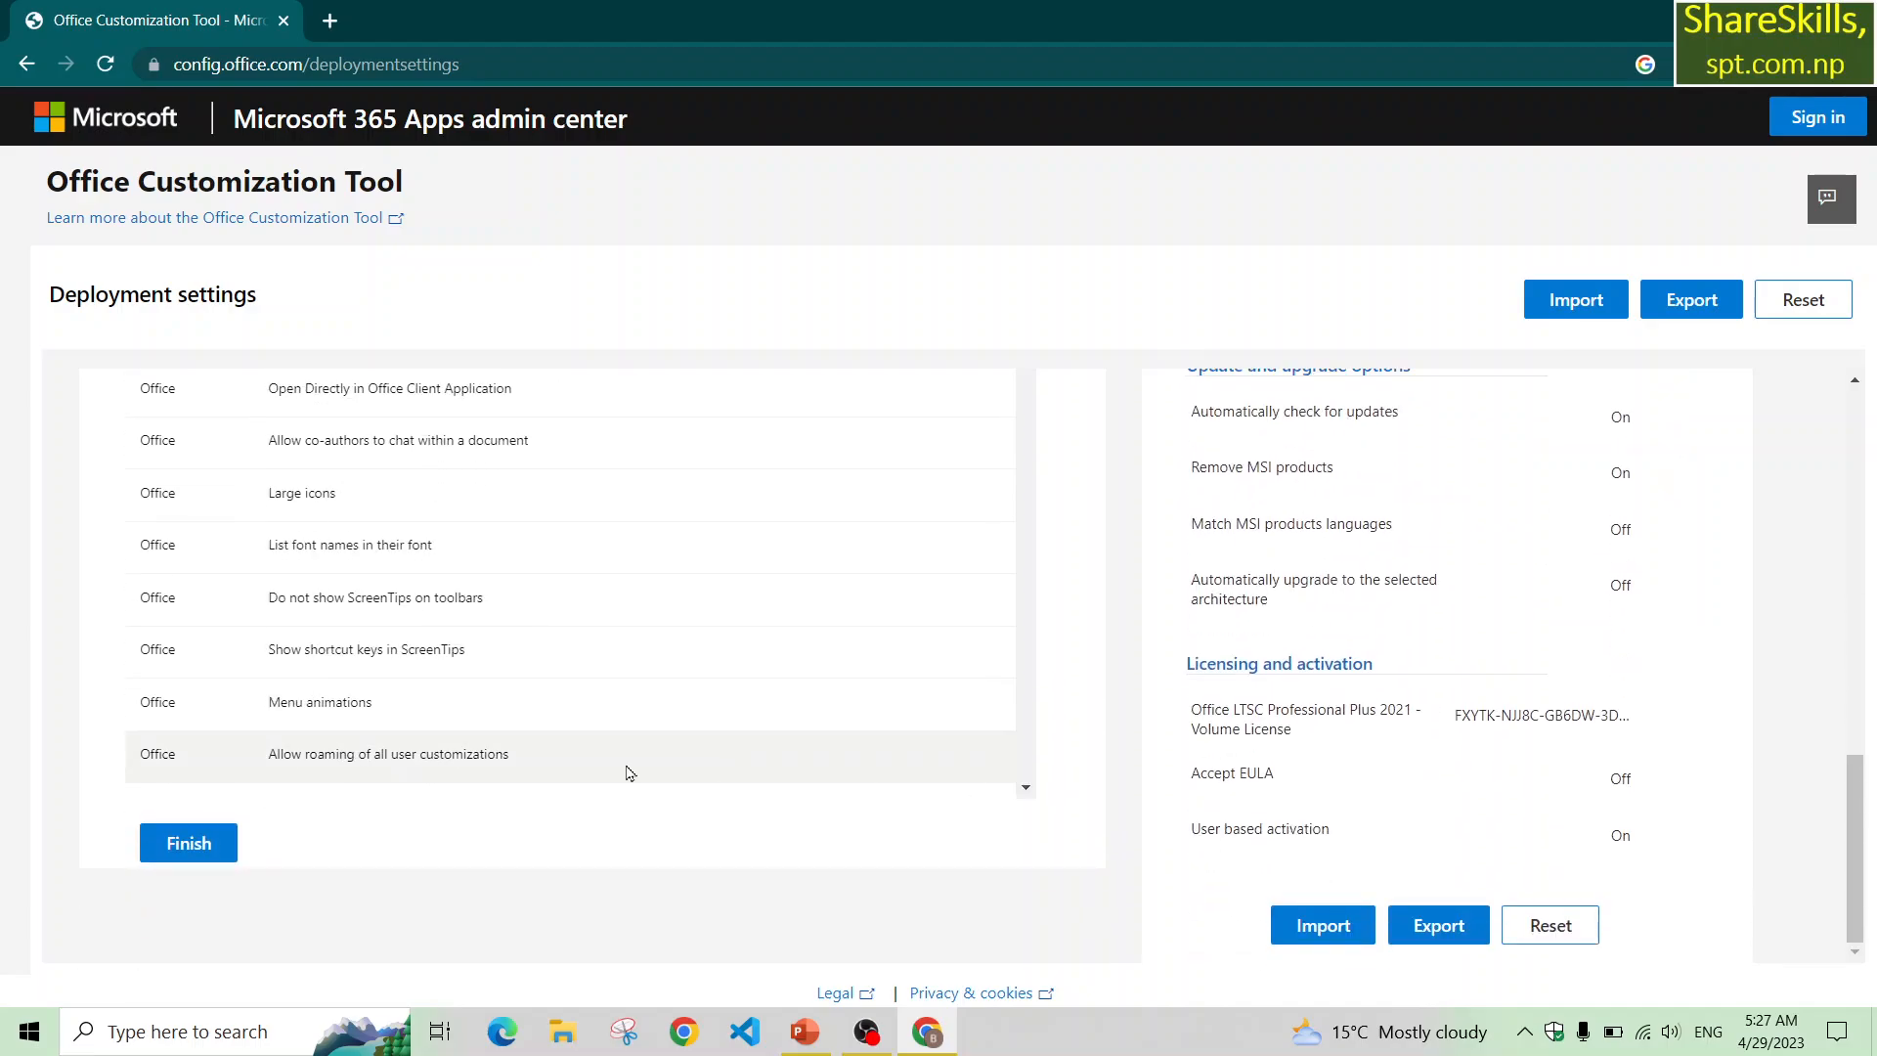
click(183, 845)
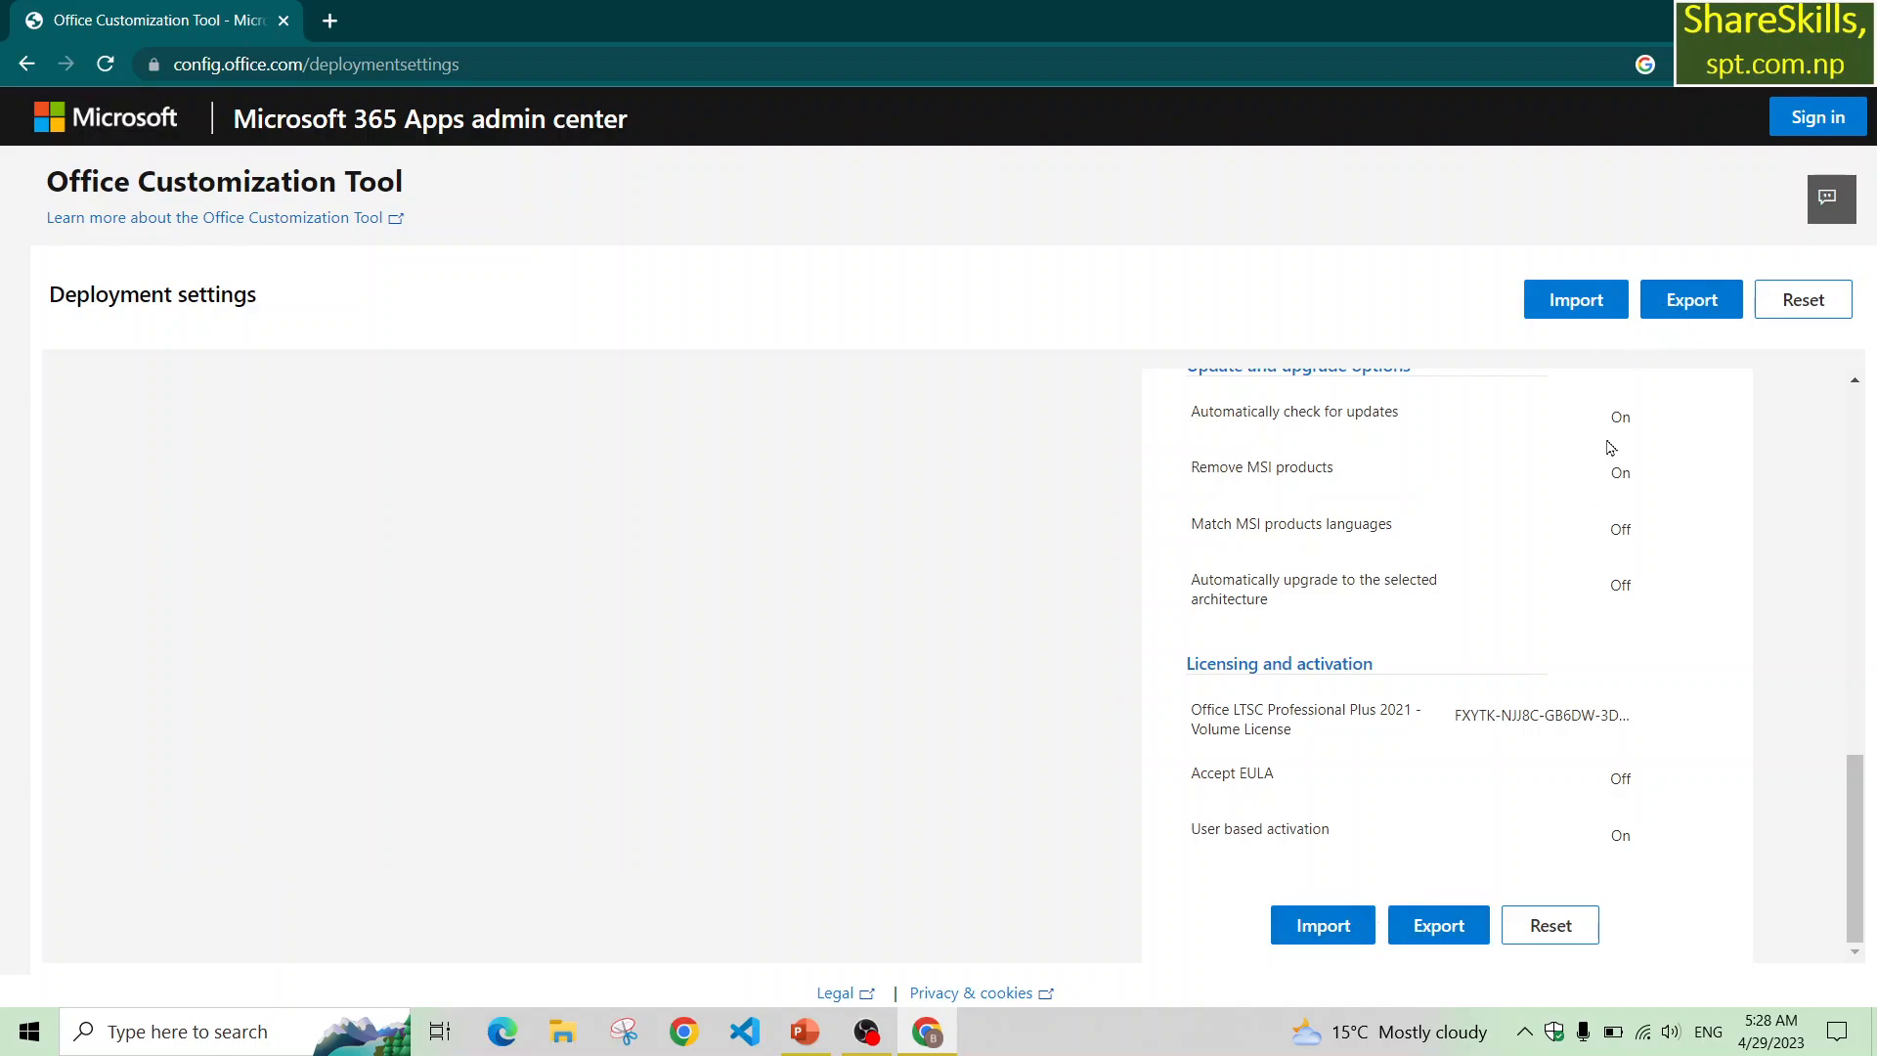
Start exporting the configuration and choose Office Open XML formats as the default file format.
click(1685, 303)
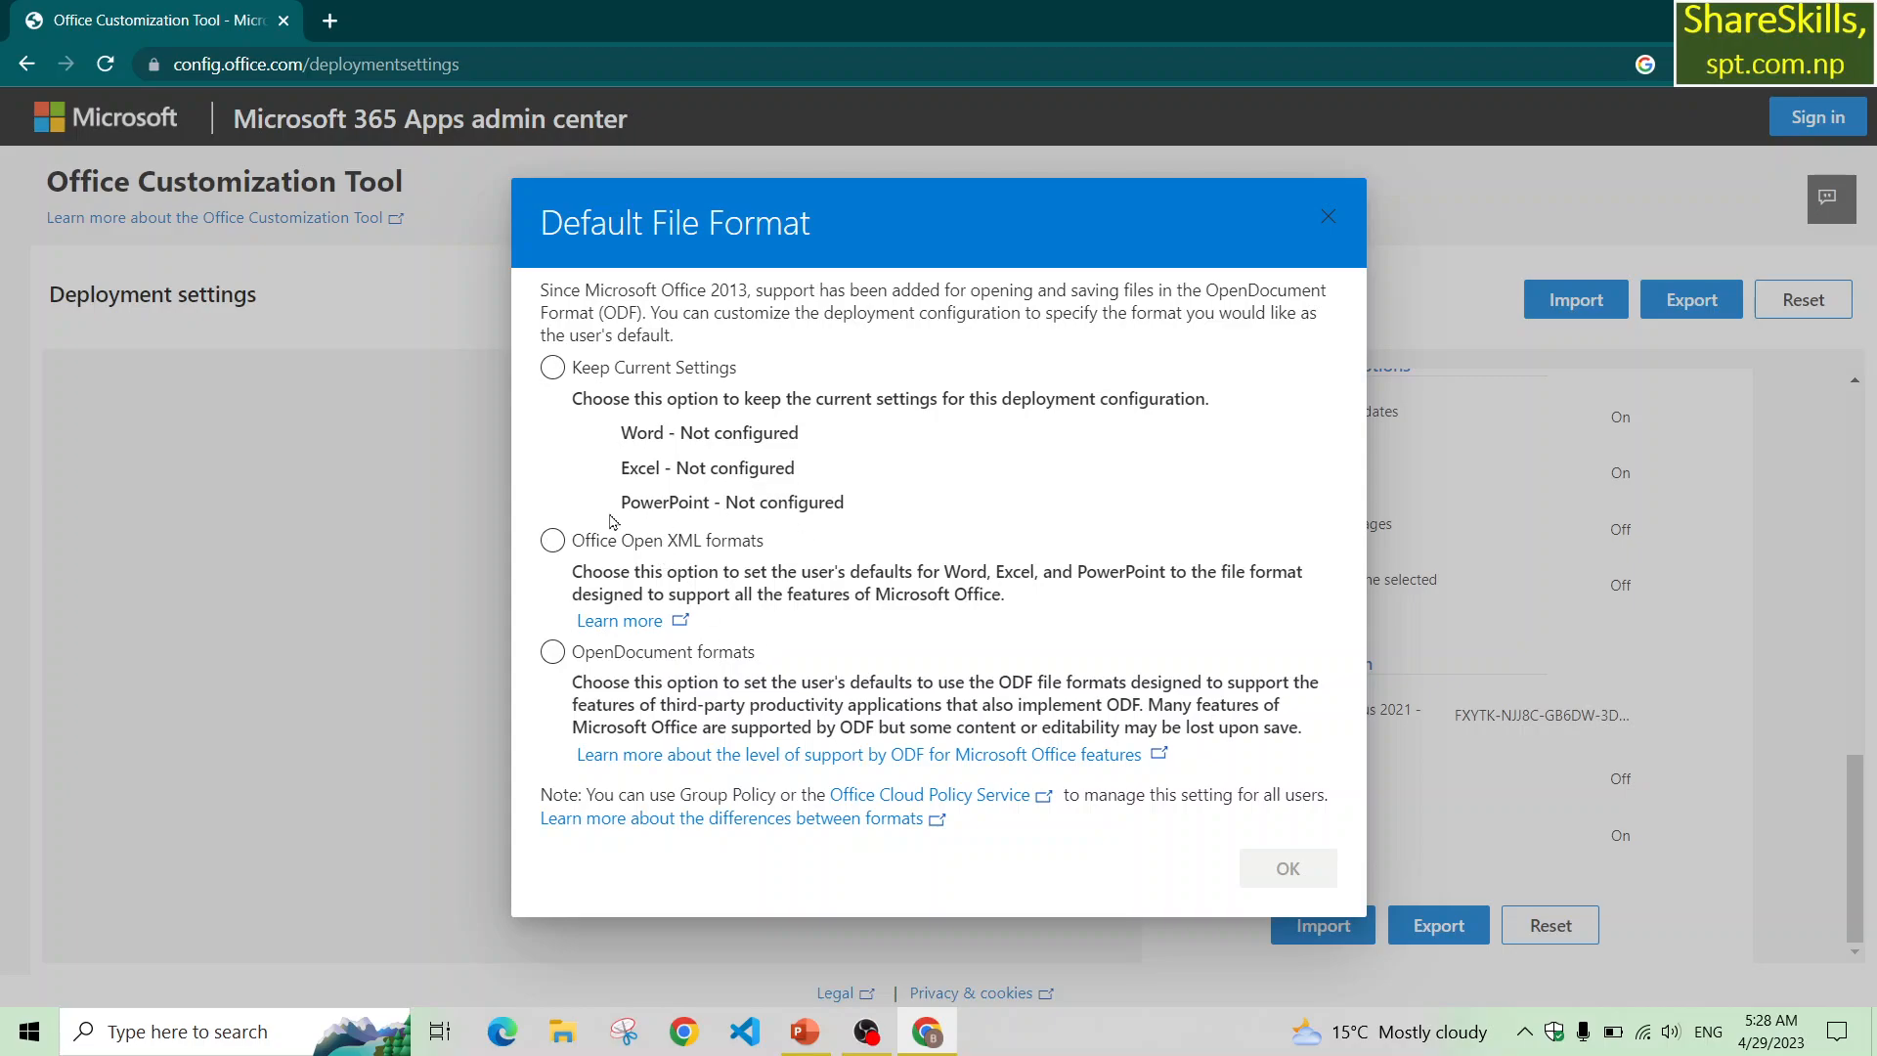
click(552, 541)
click(552, 543)
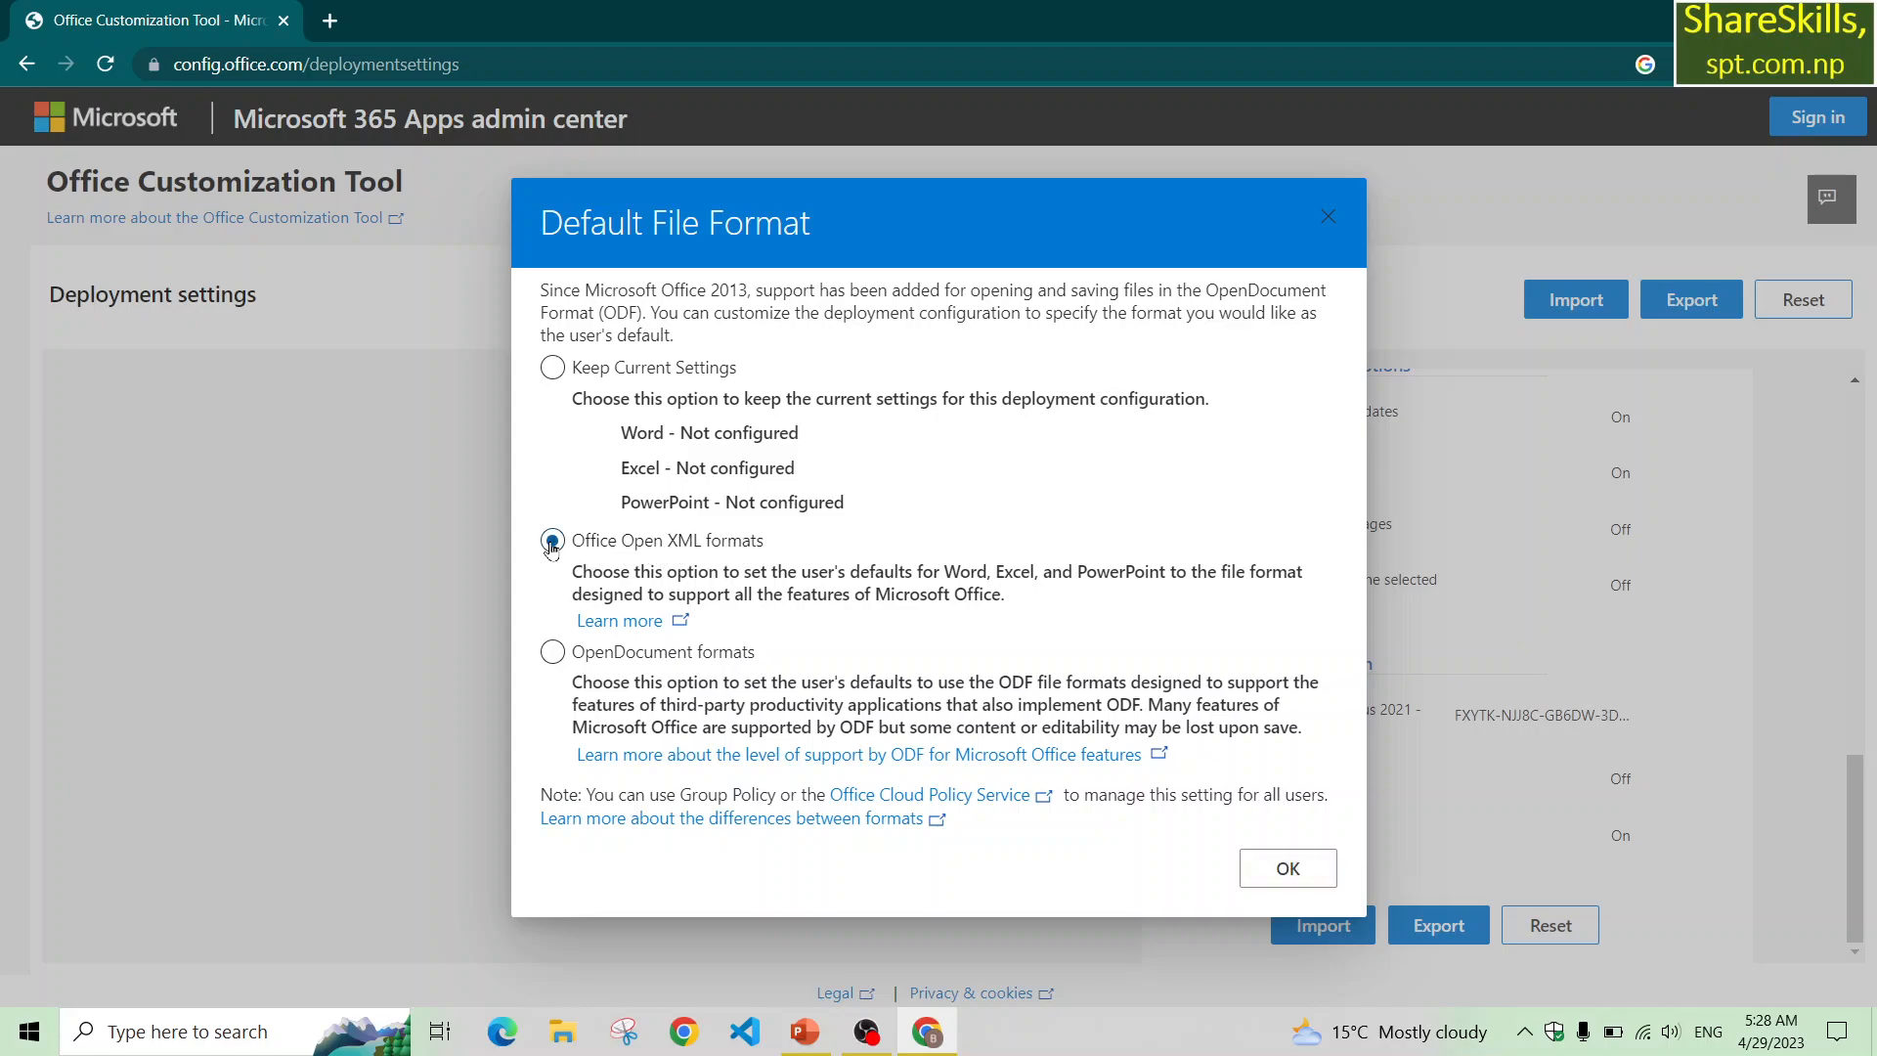
click(1289, 869)
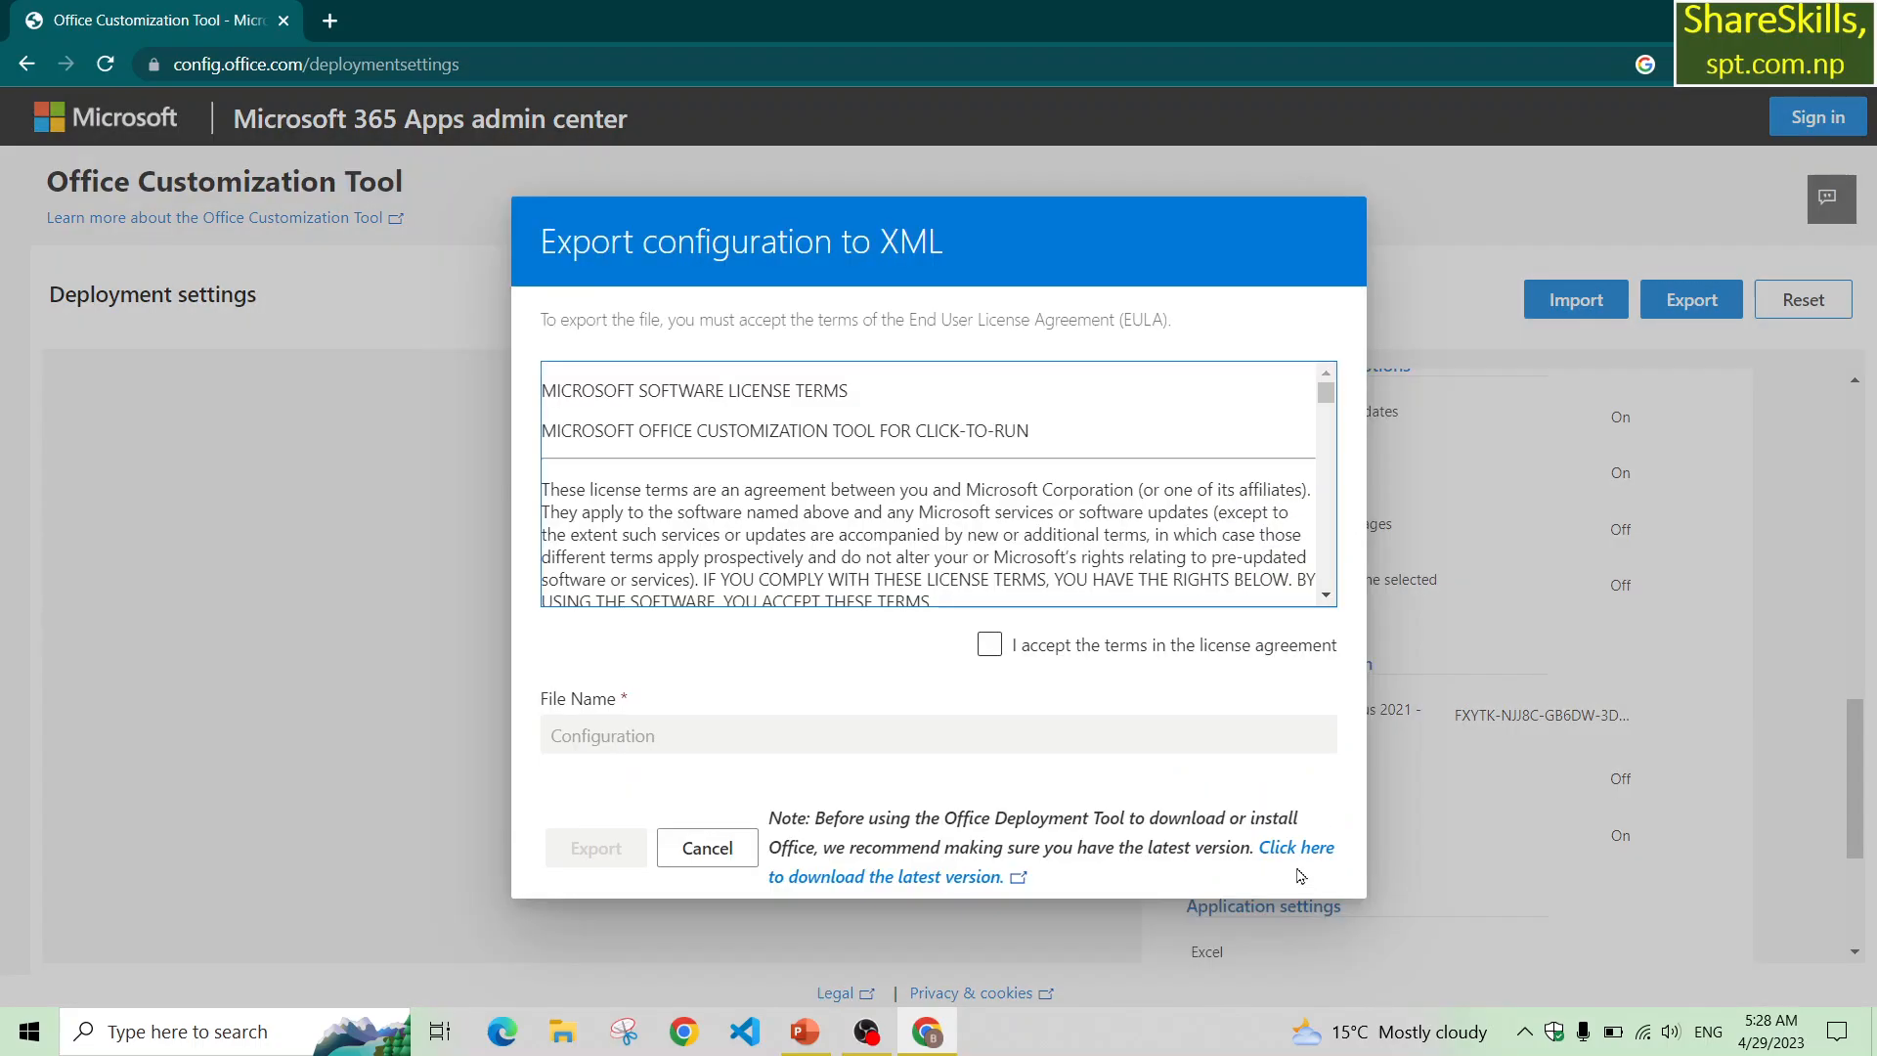
Accept the license agreement and export the XML file with the name Configuration.
click(992, 643)
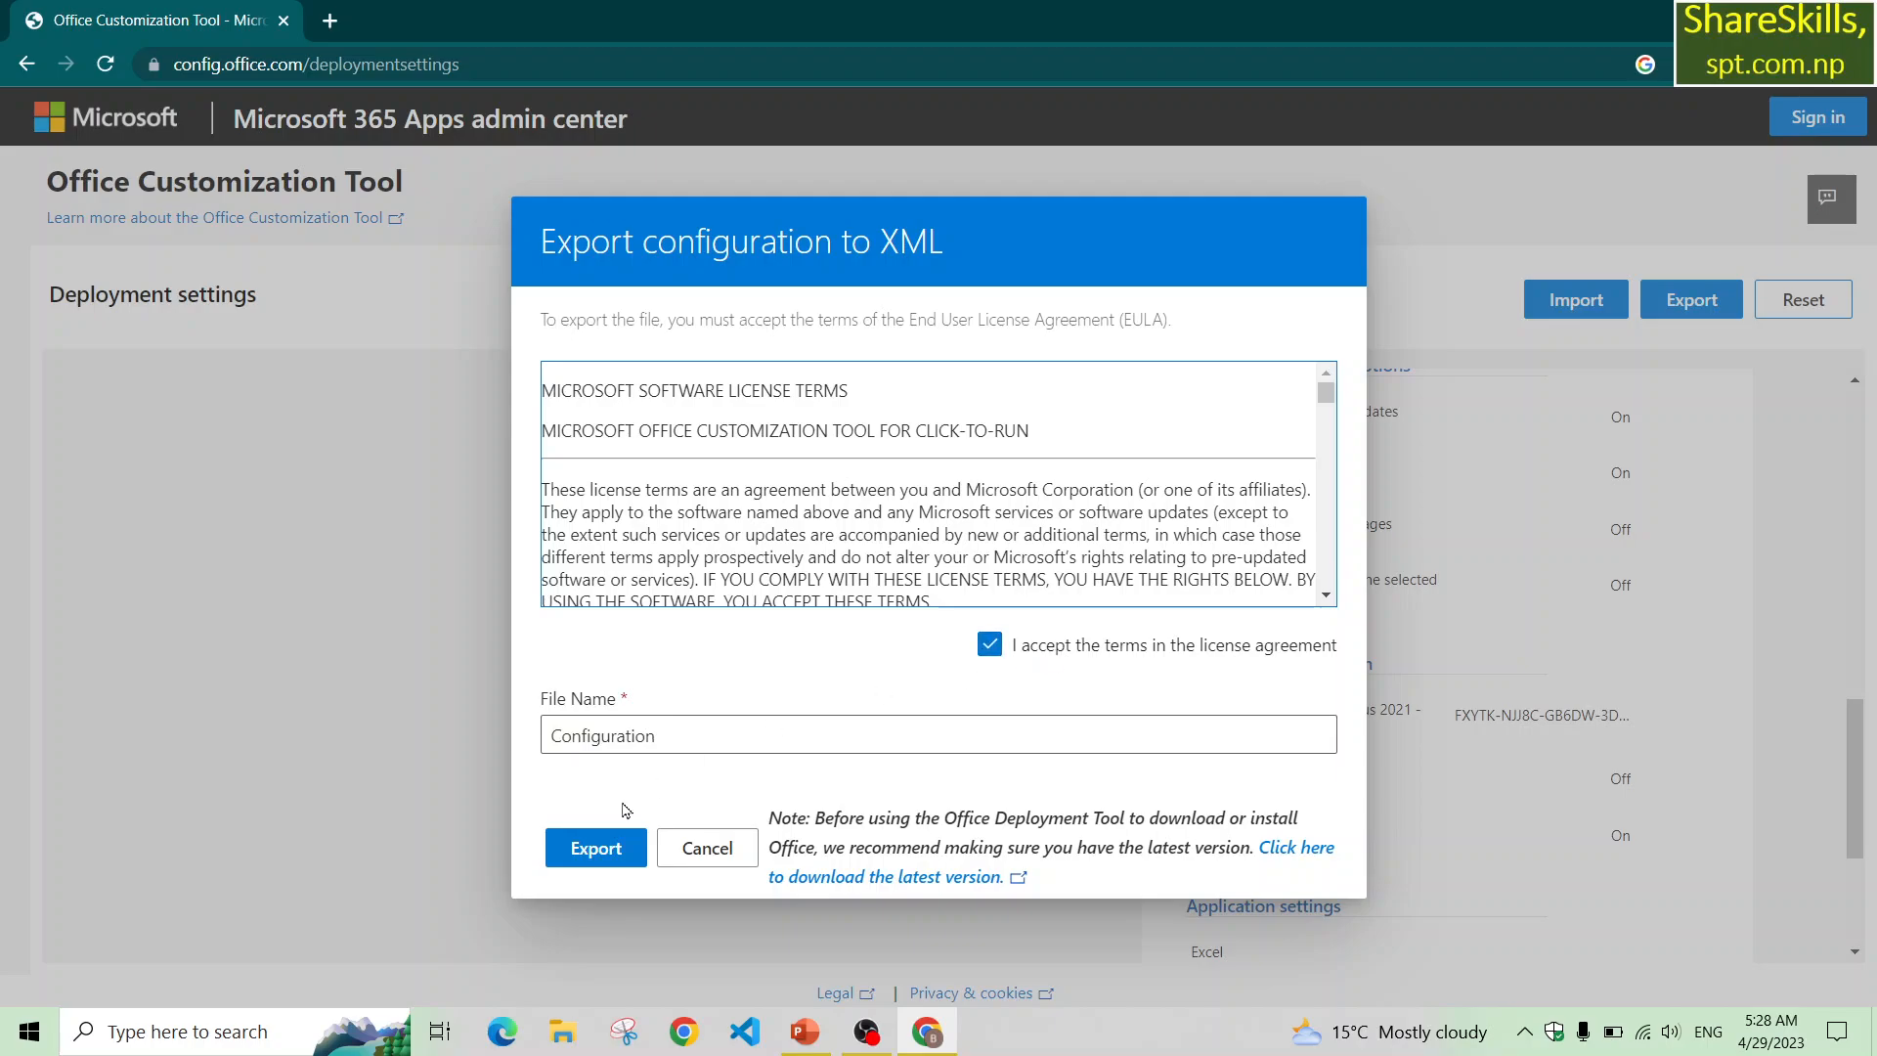
click(595, 858)
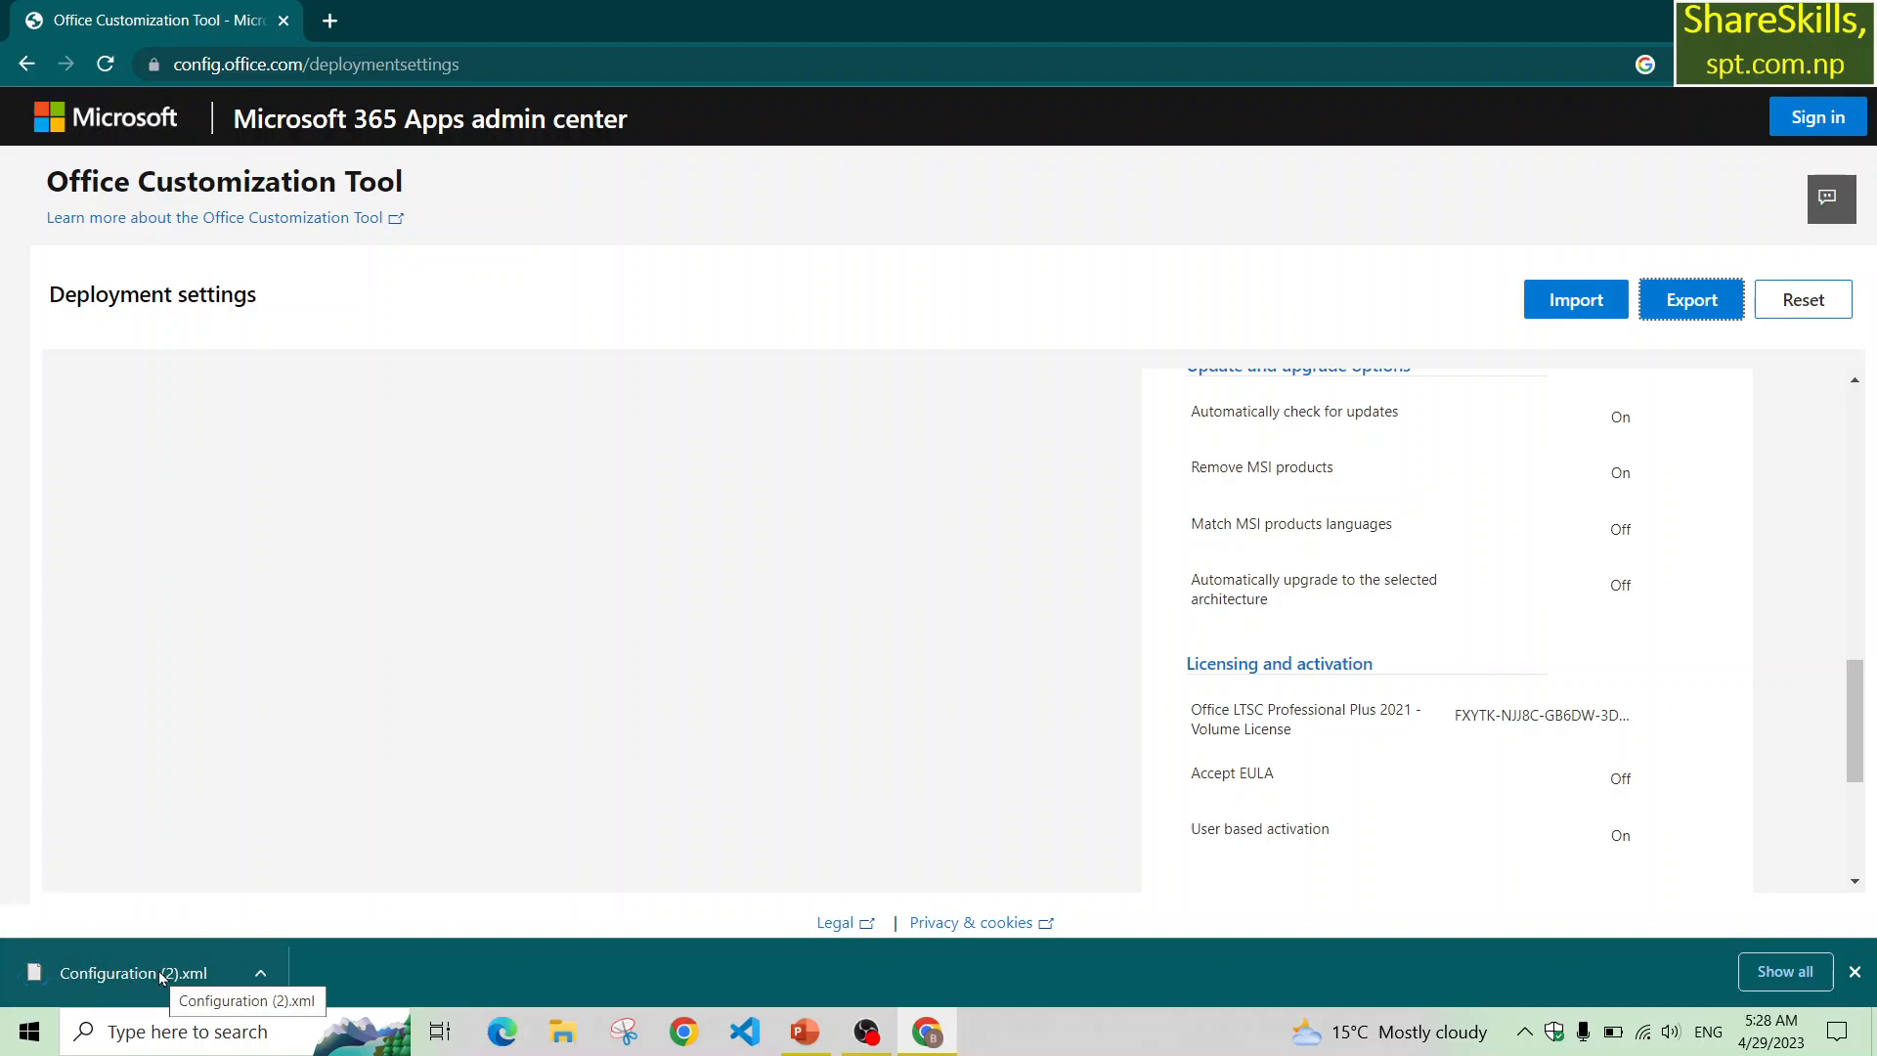
Open File Explorer and go to the Downloads folder to find the exported file.
click(566, 1036)
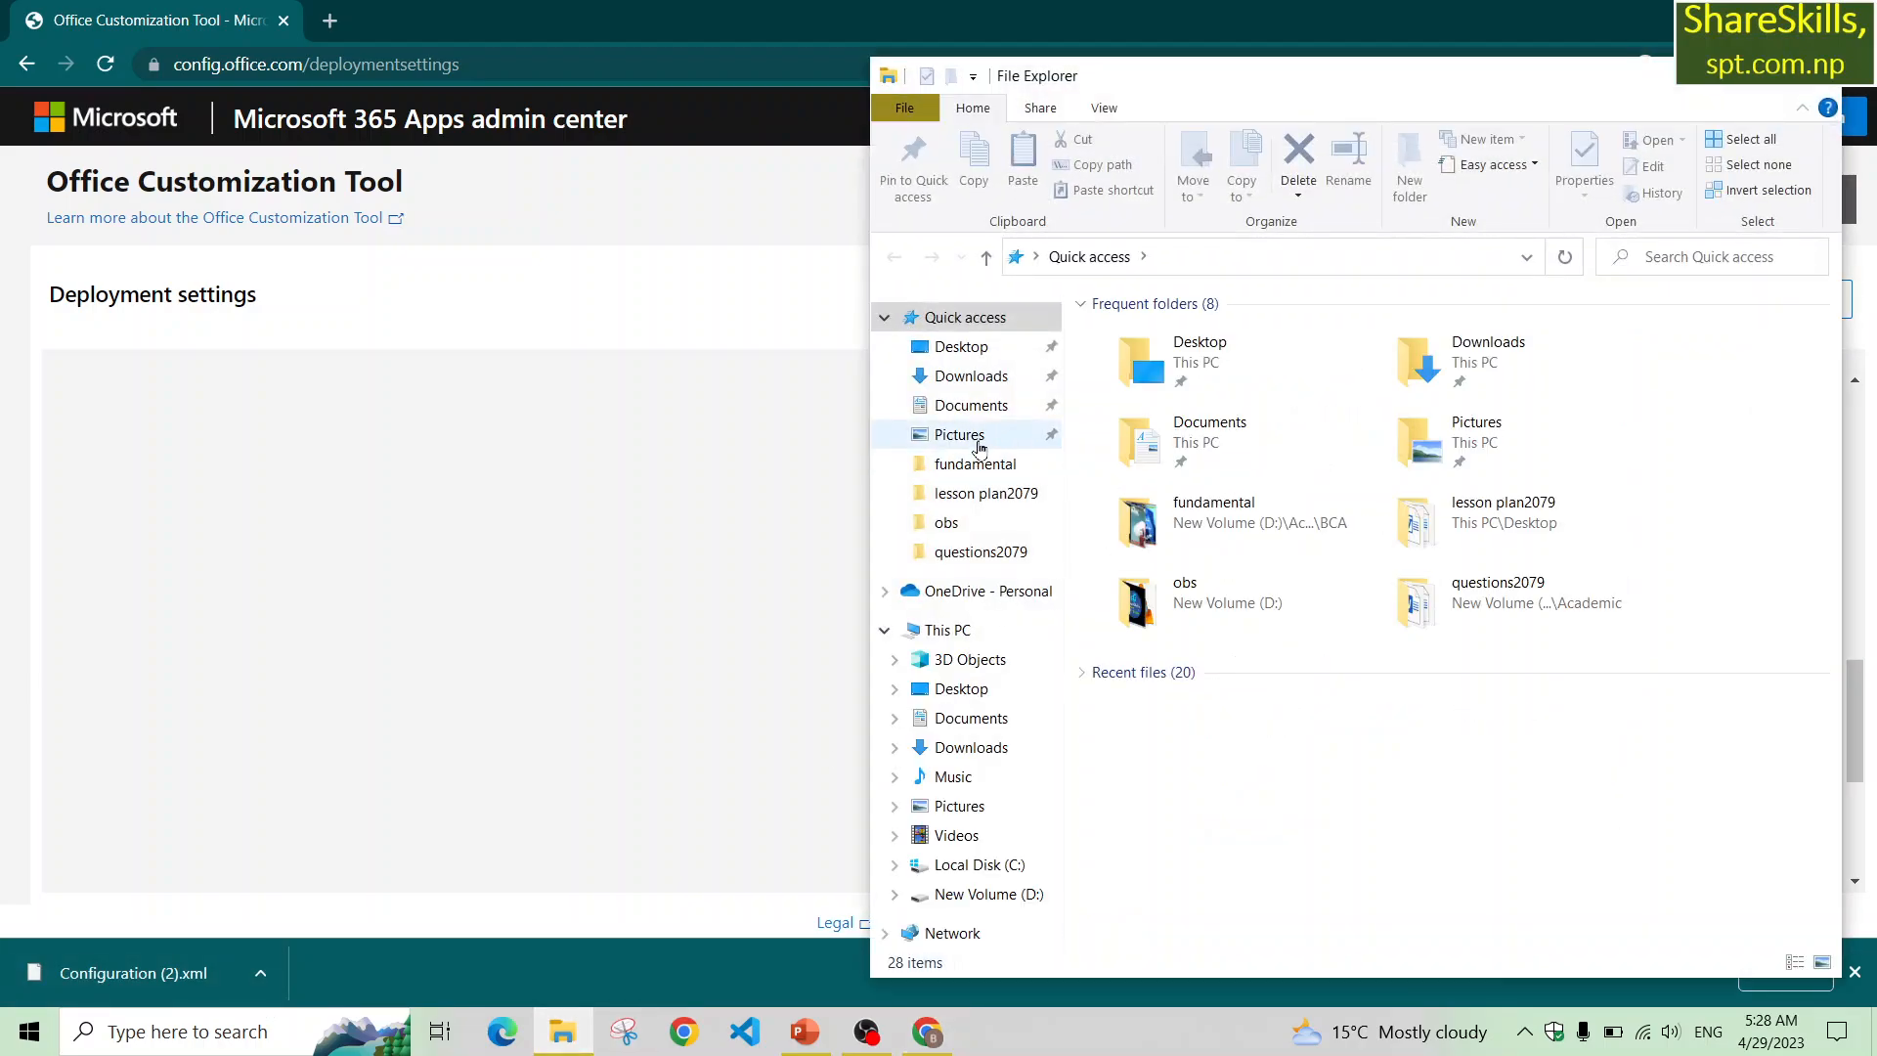
click(997, 379)
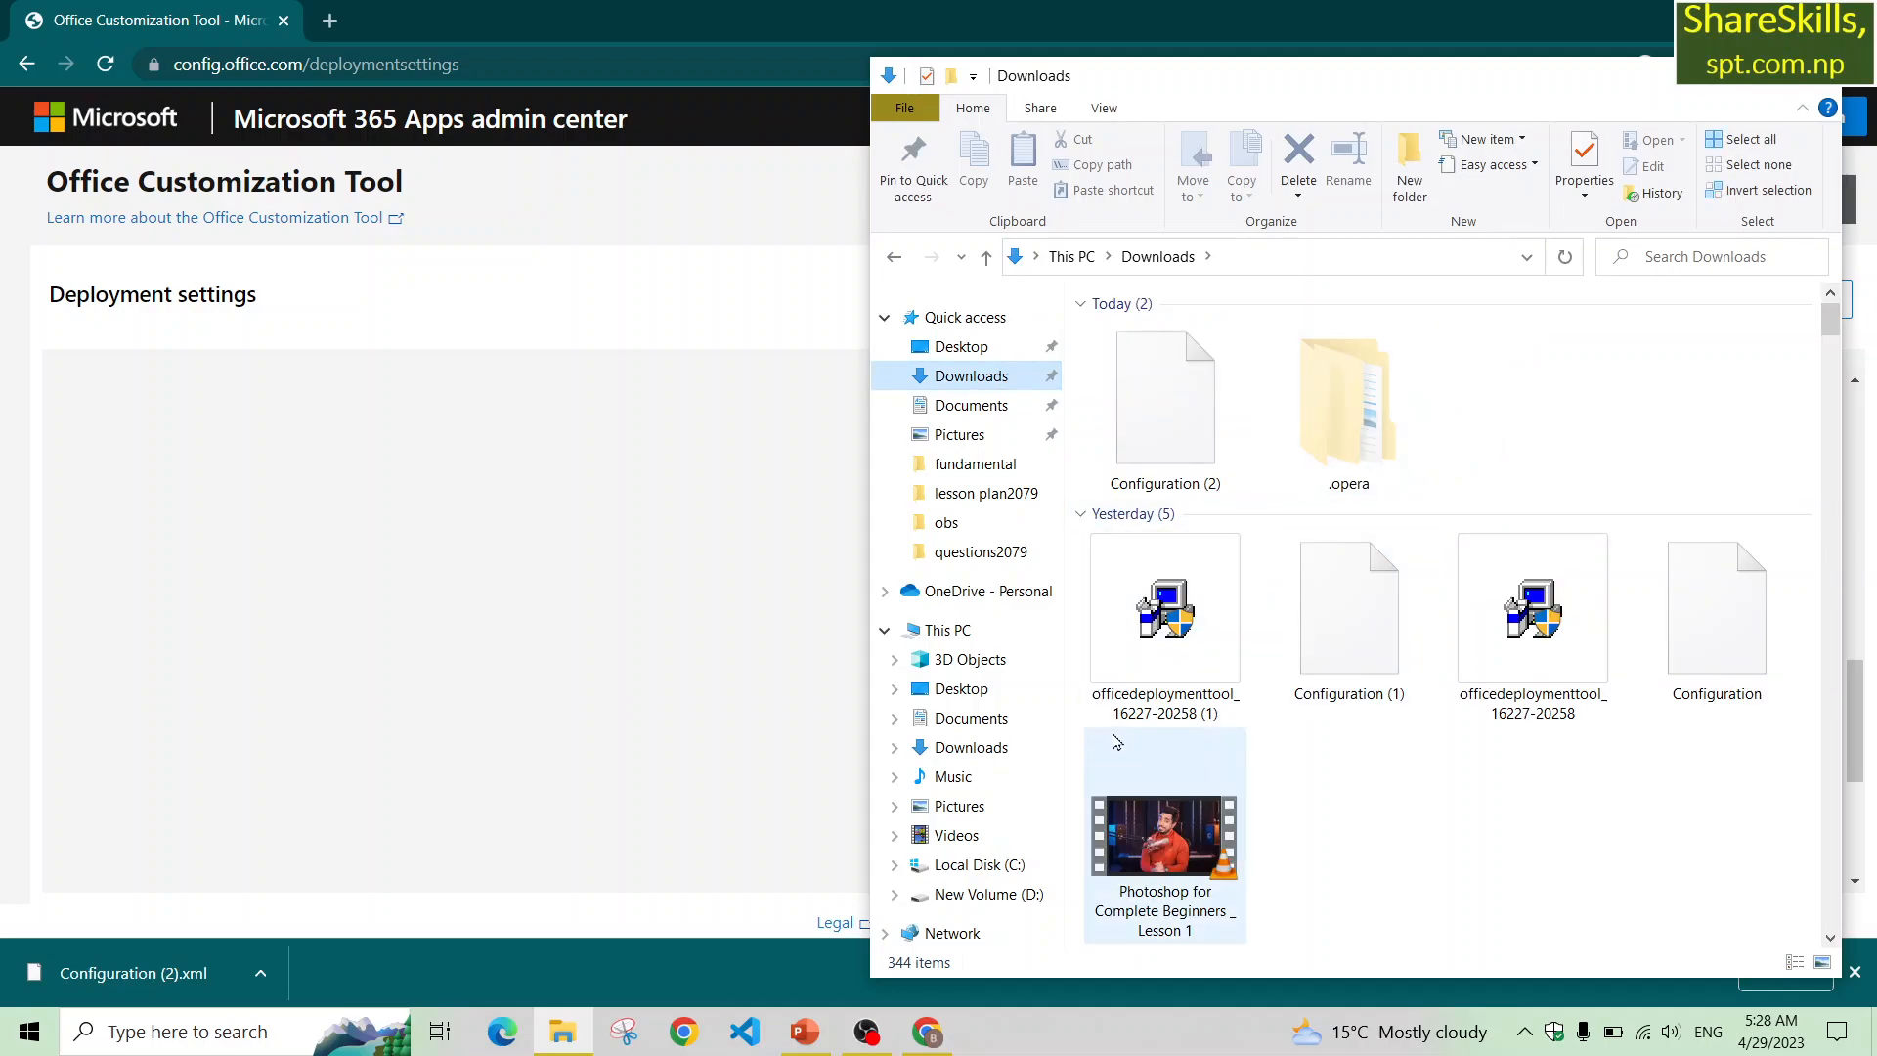
Select the exported Configuration XML file in Downloads and copy it.
drag(1113, 735, 1777, 677)
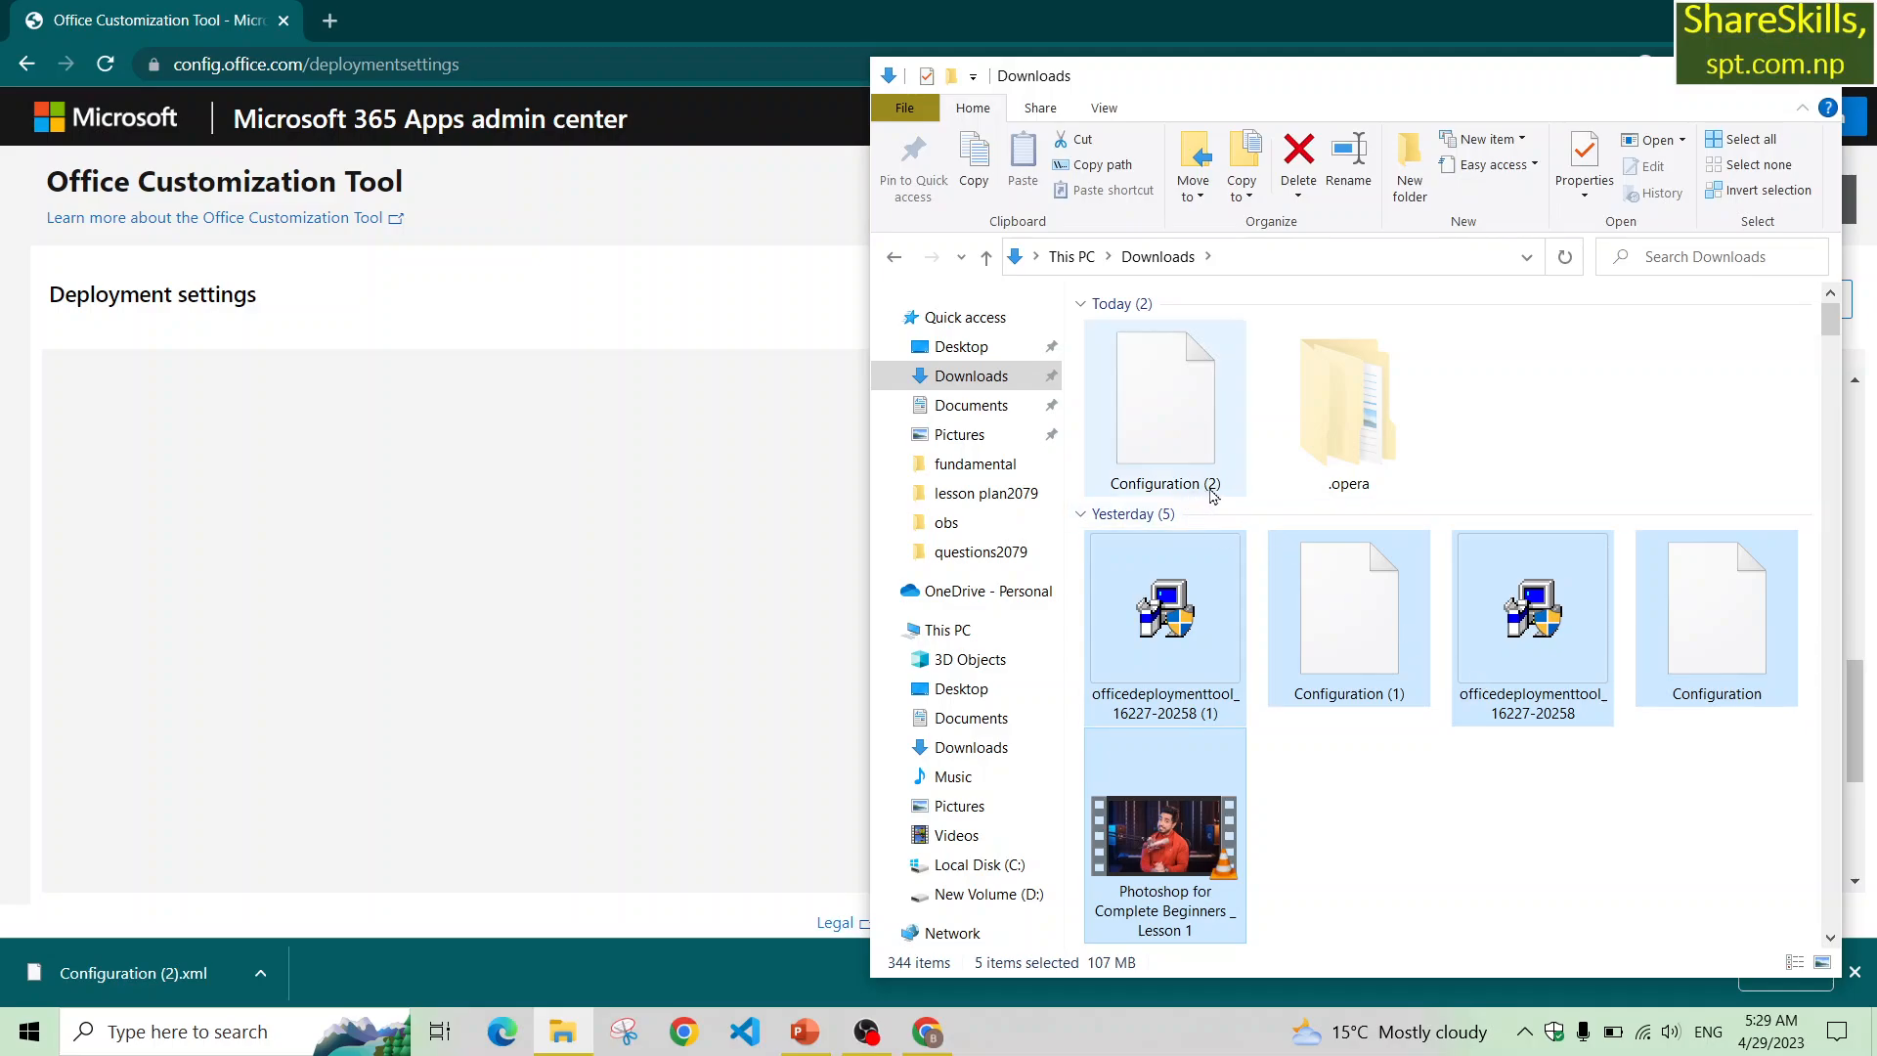
click(1725, 639)
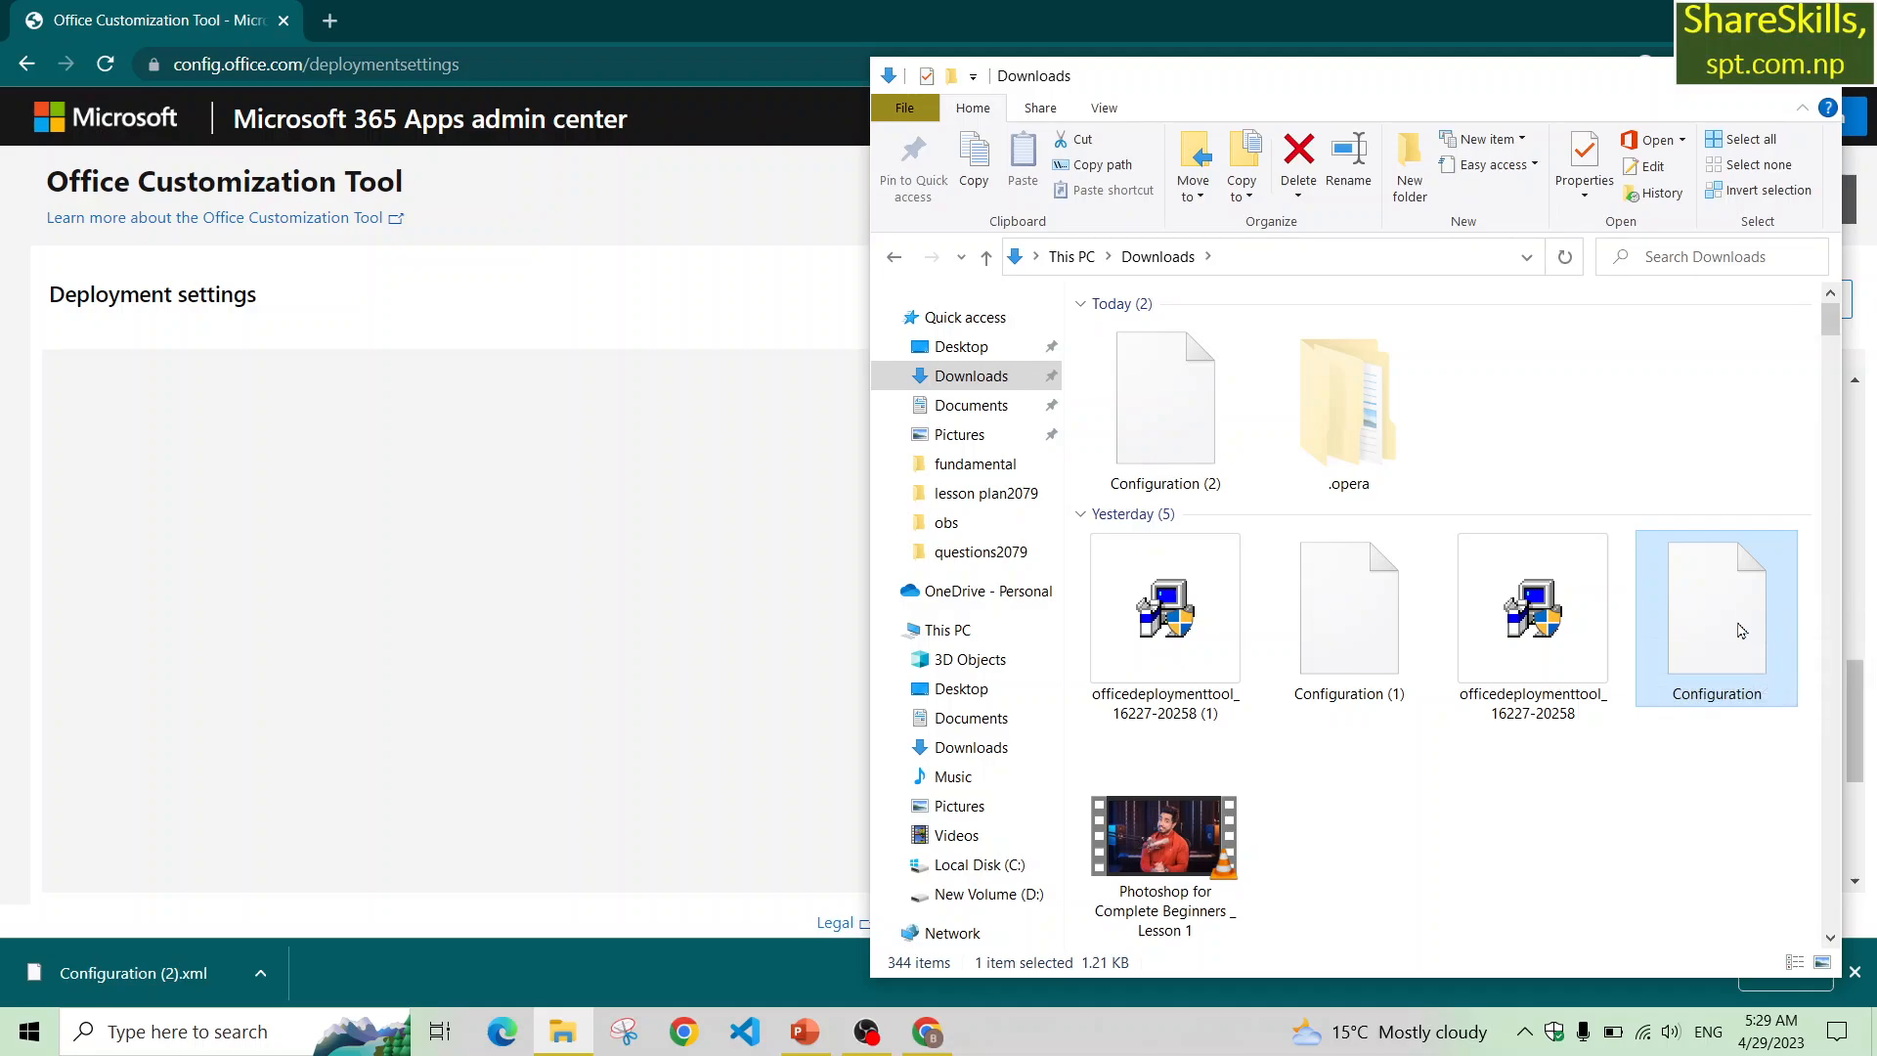
key(ctrl+c)
right_click(1741, 631)
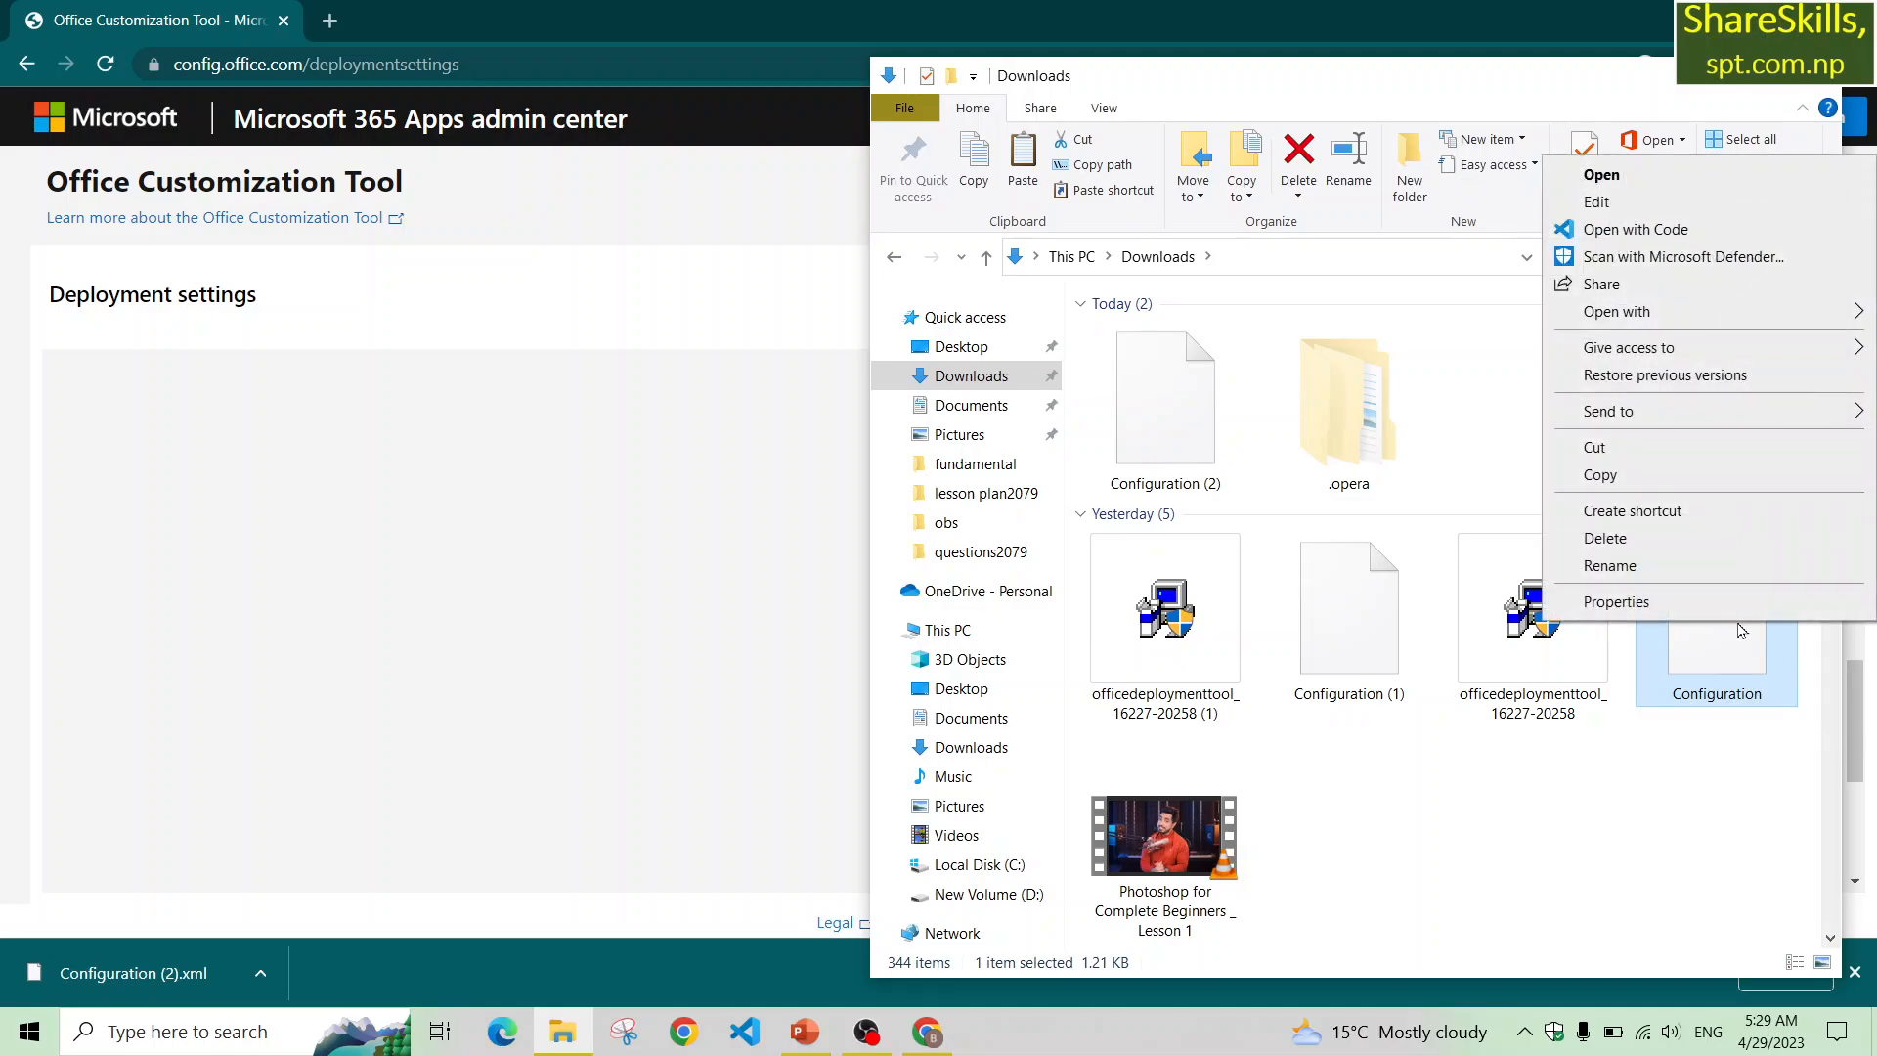
click(1662, 473)
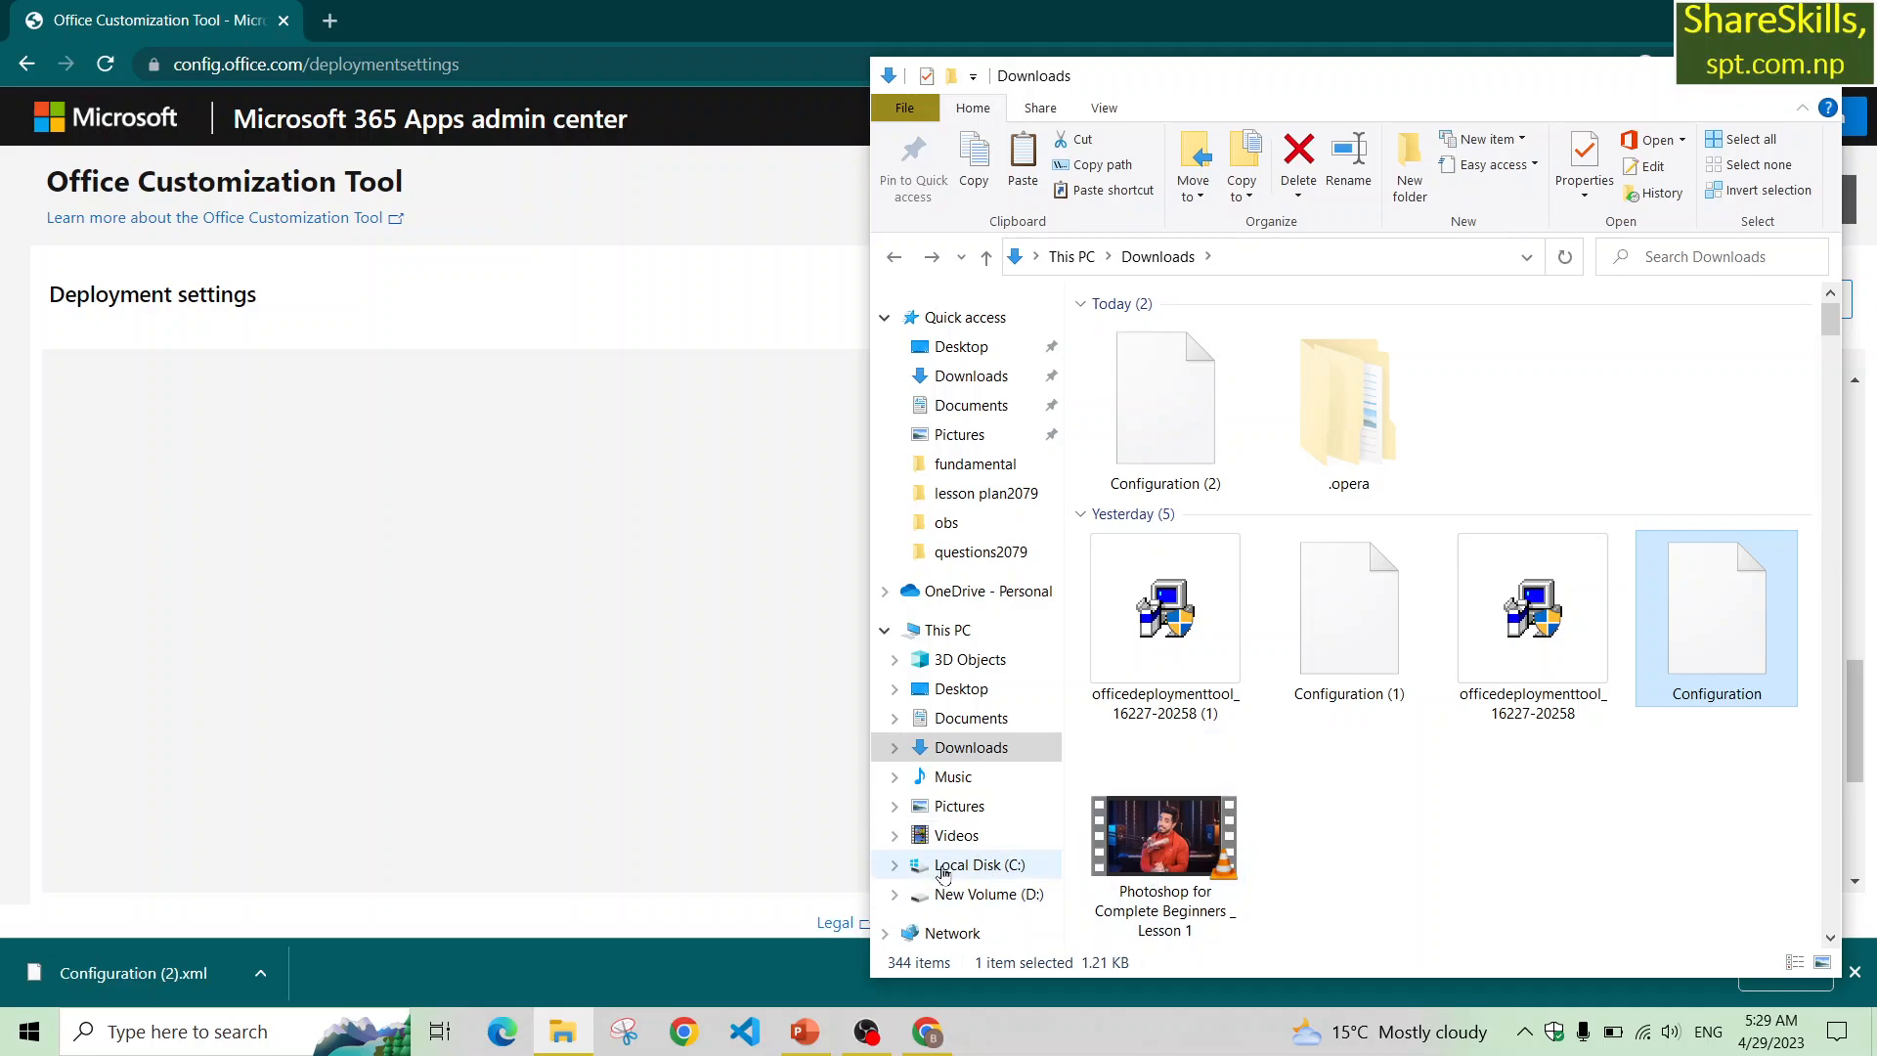
Create a new folder named Office 2021 on Local Disk (C:) and open it.
click(979, 874)
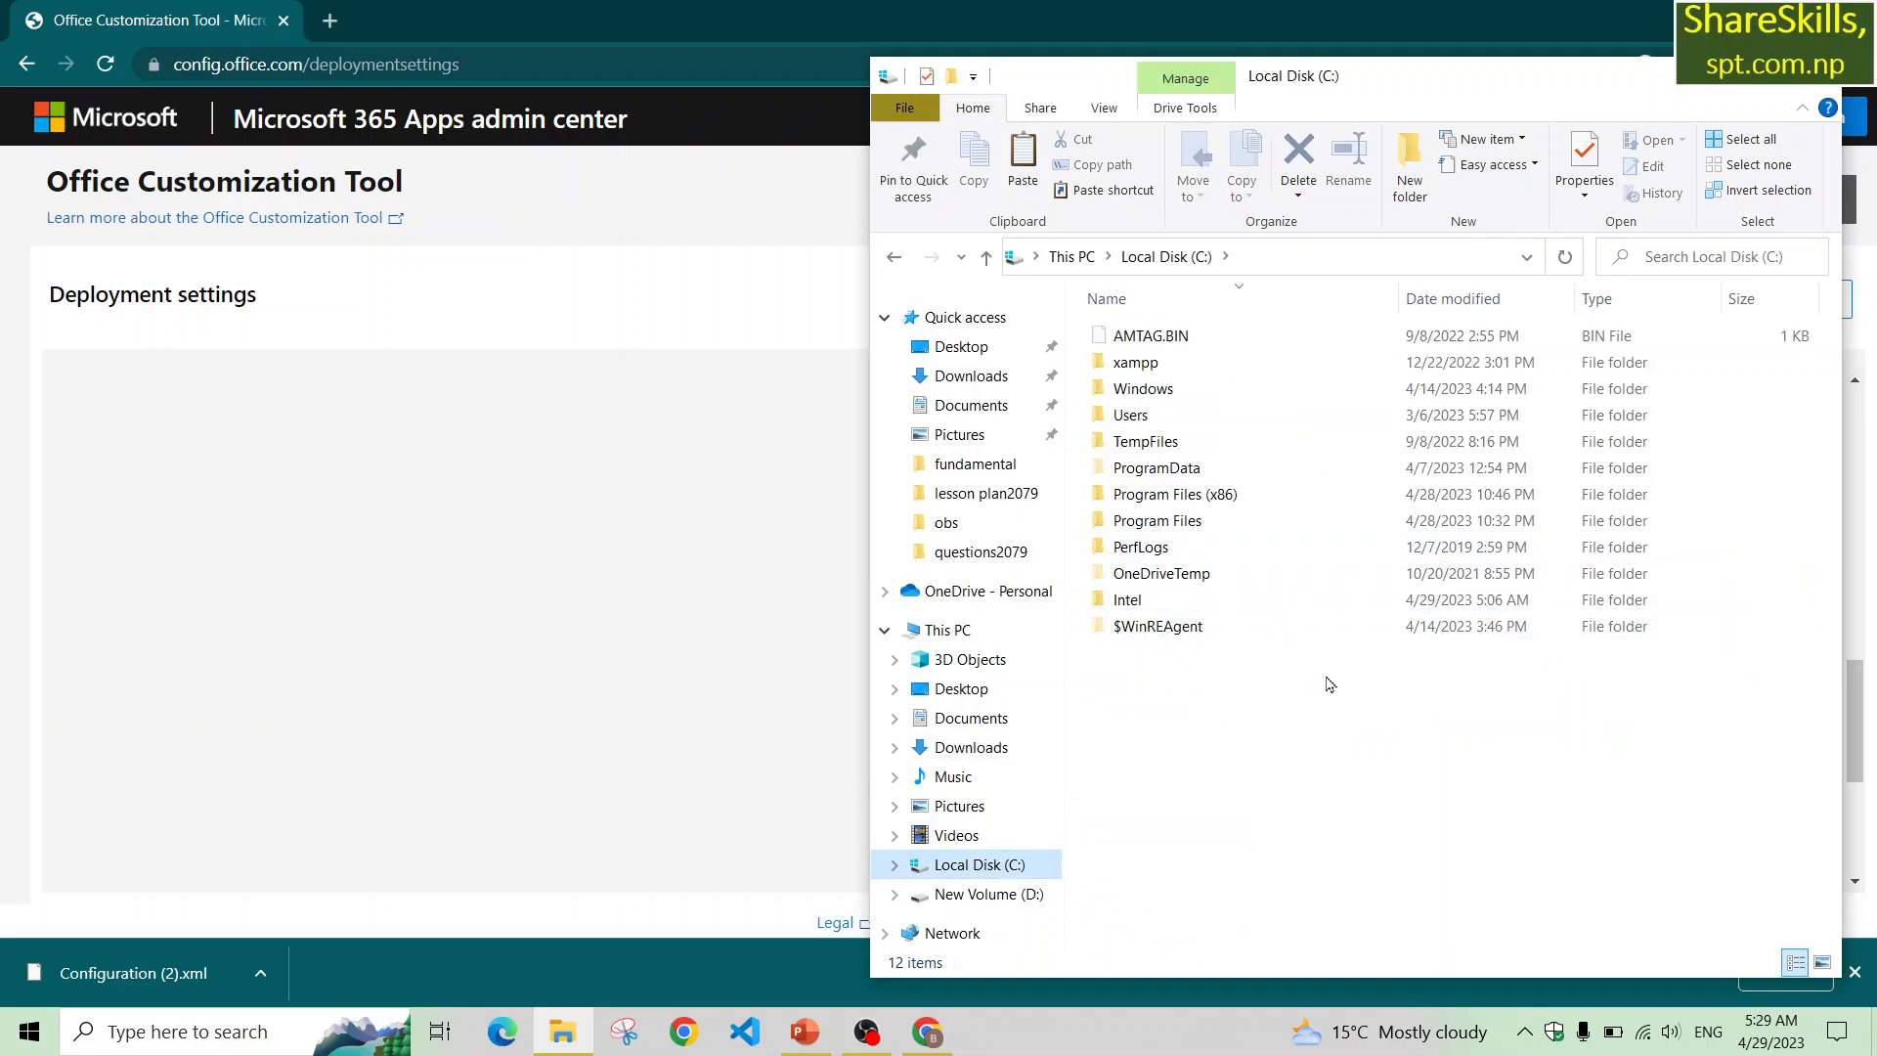
right_click(1256, 656)
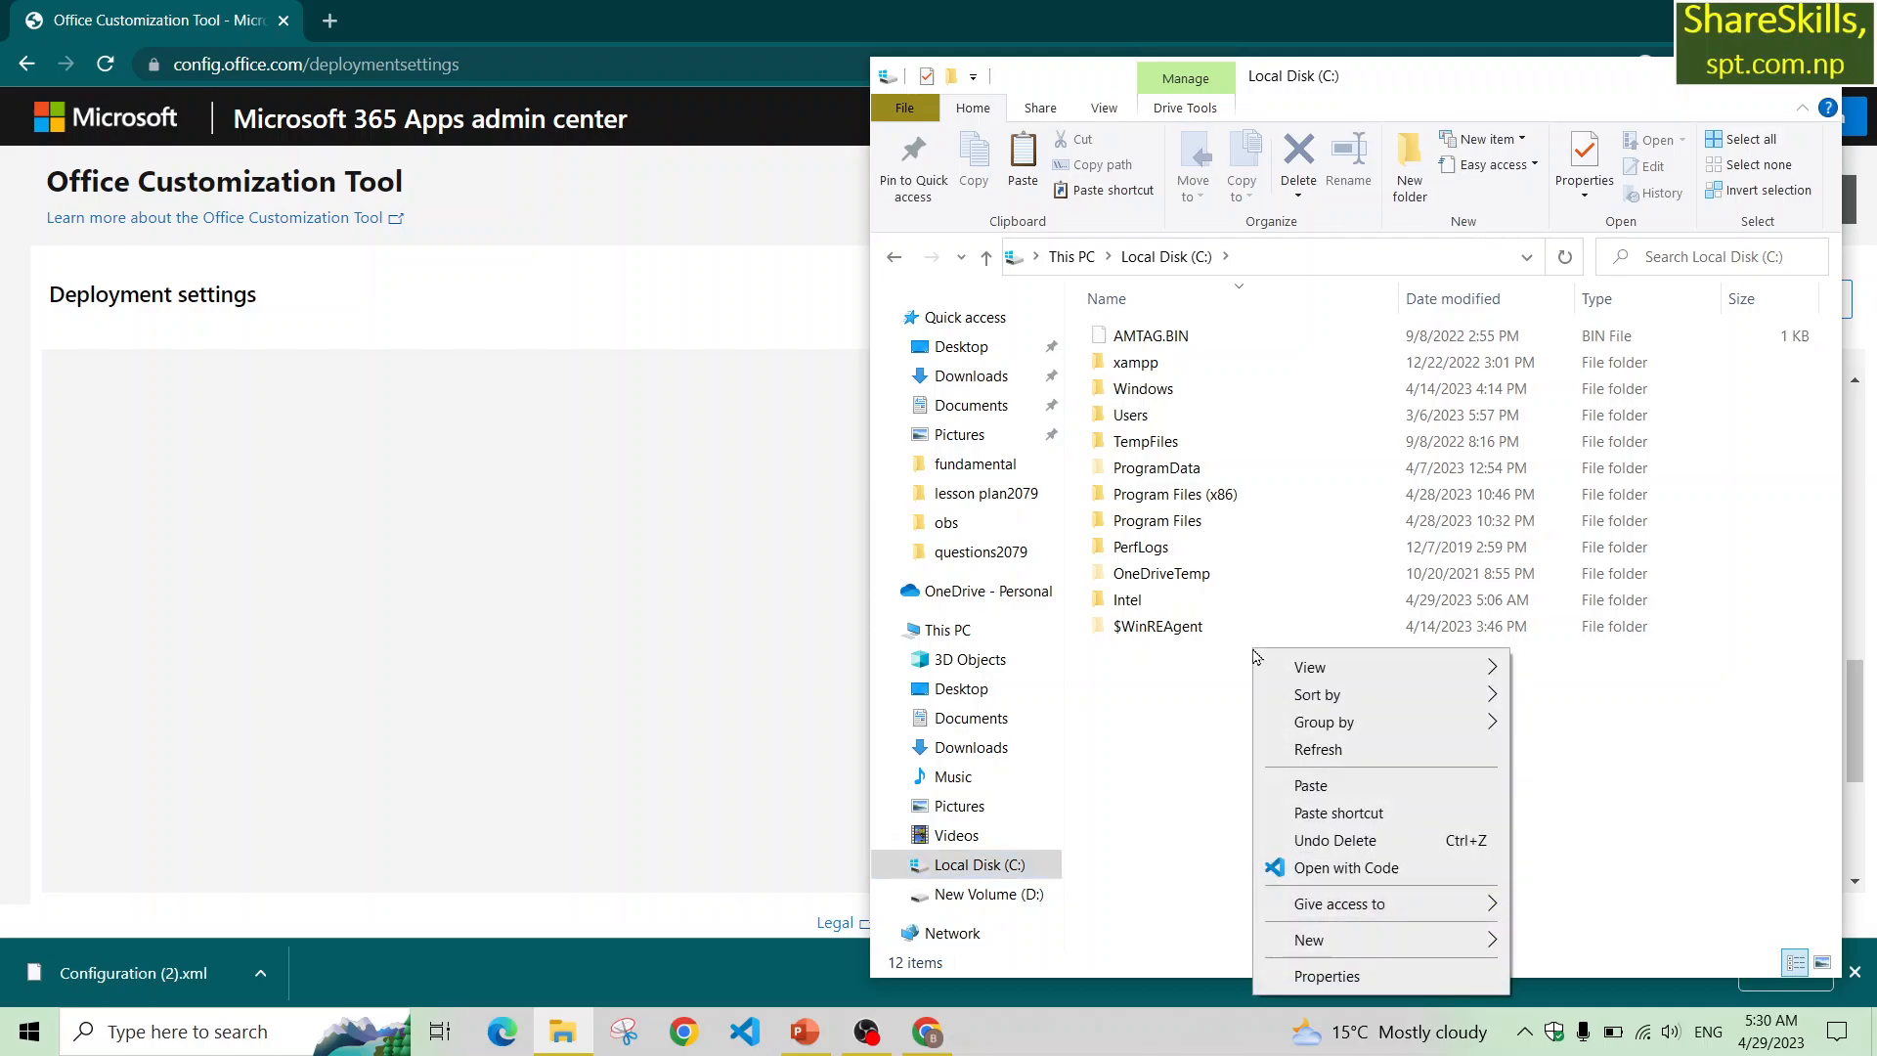
mouse_move(1365, 949)
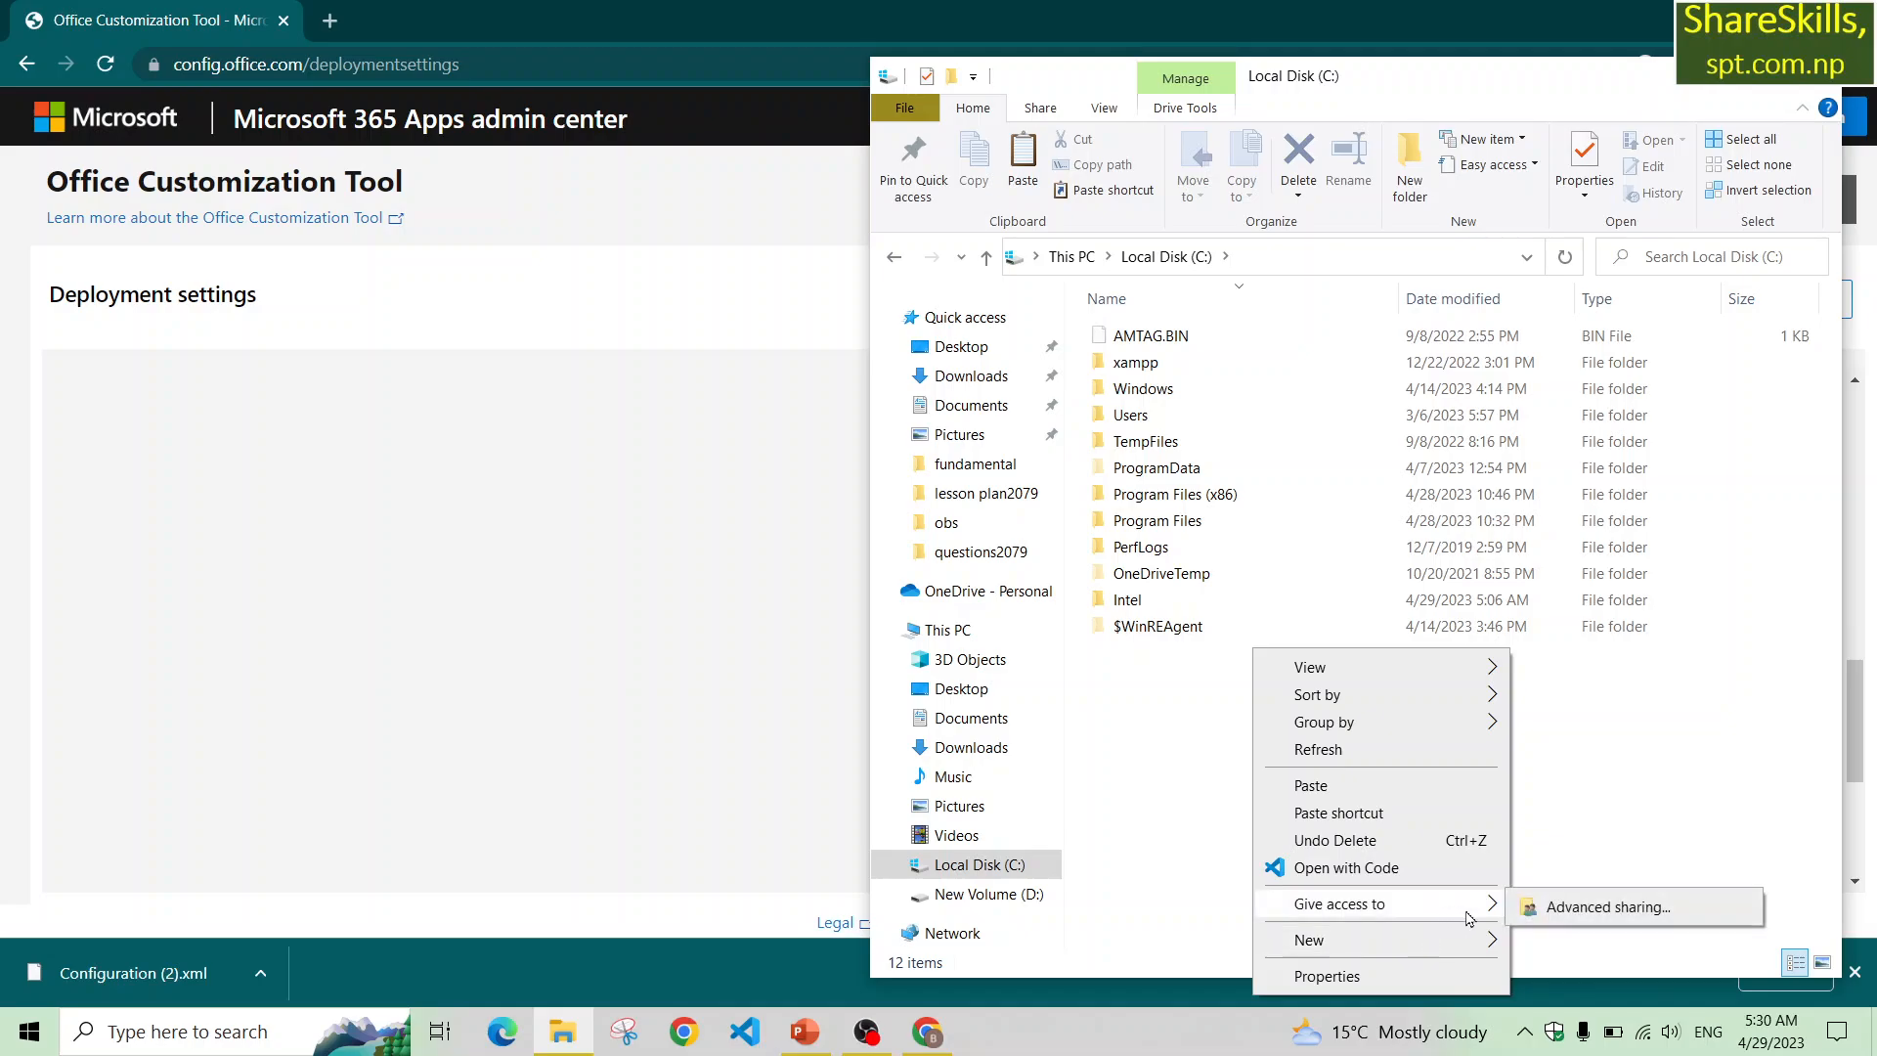
mouse_move(1485, 938)
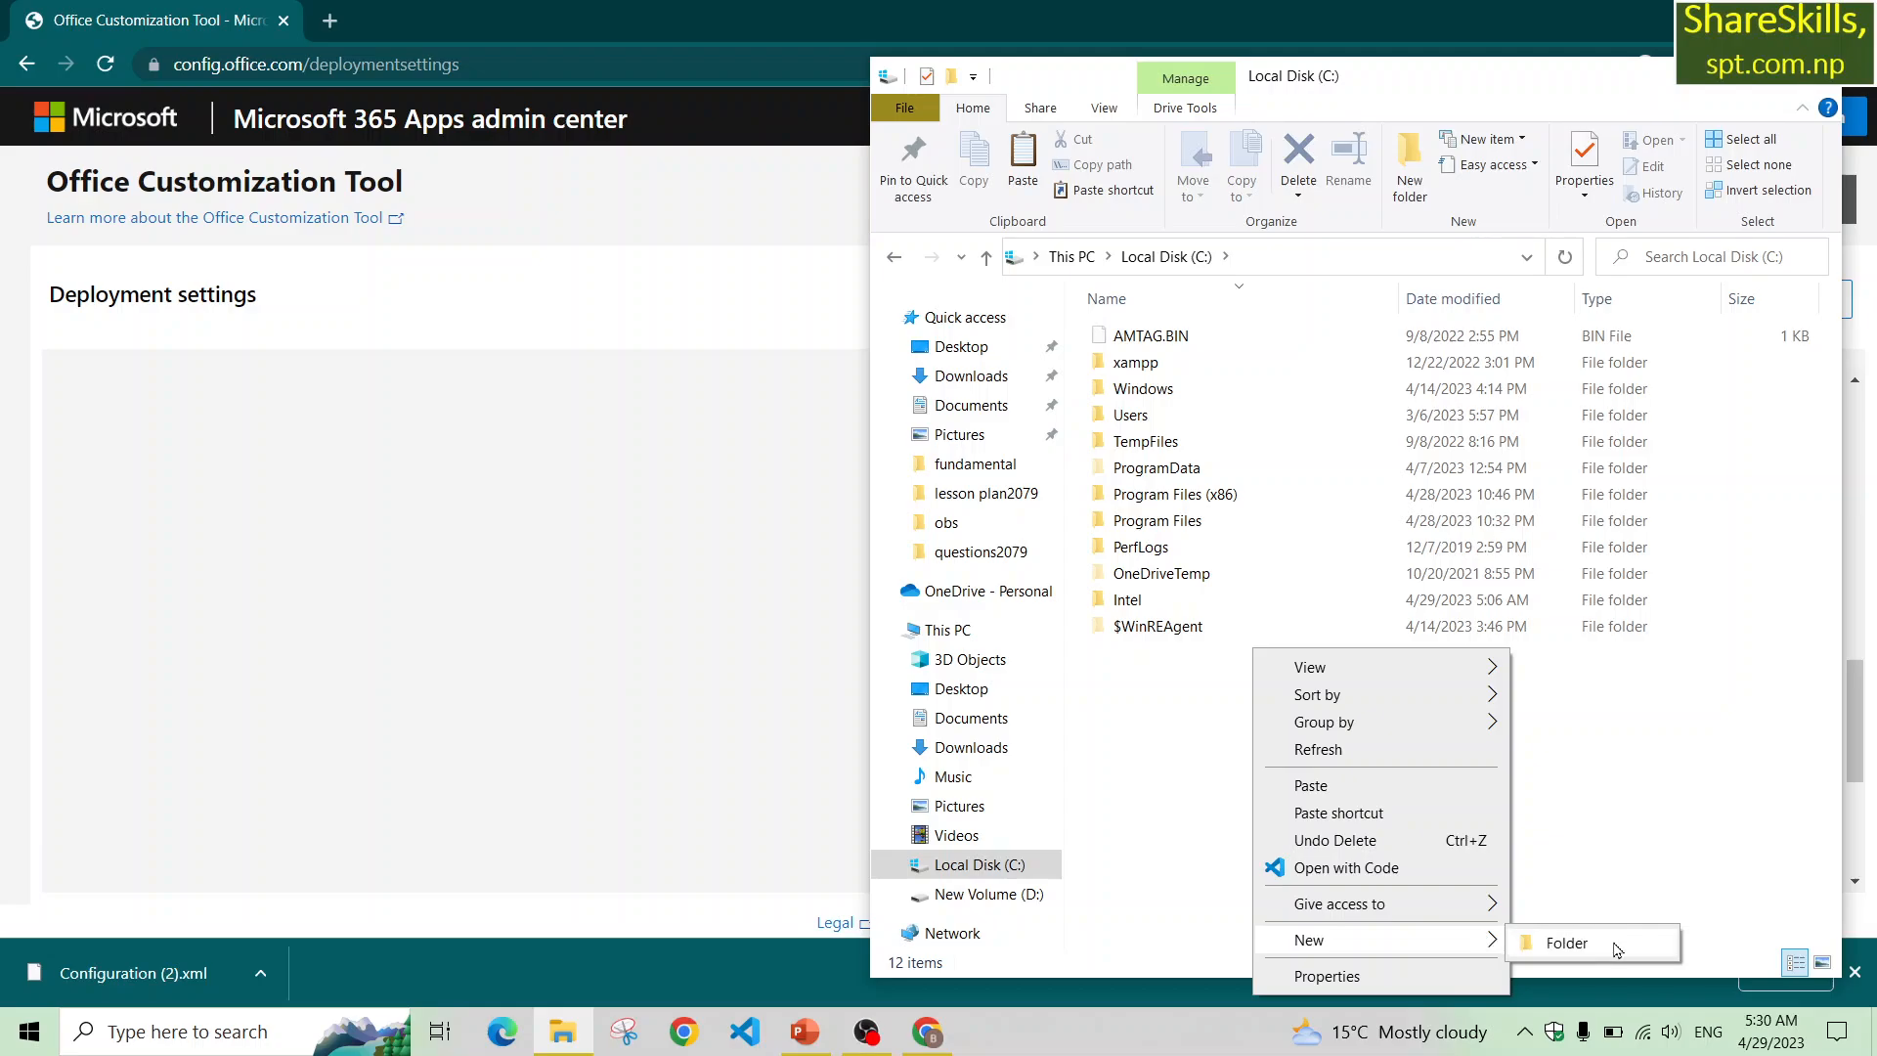
click(1566, 942)
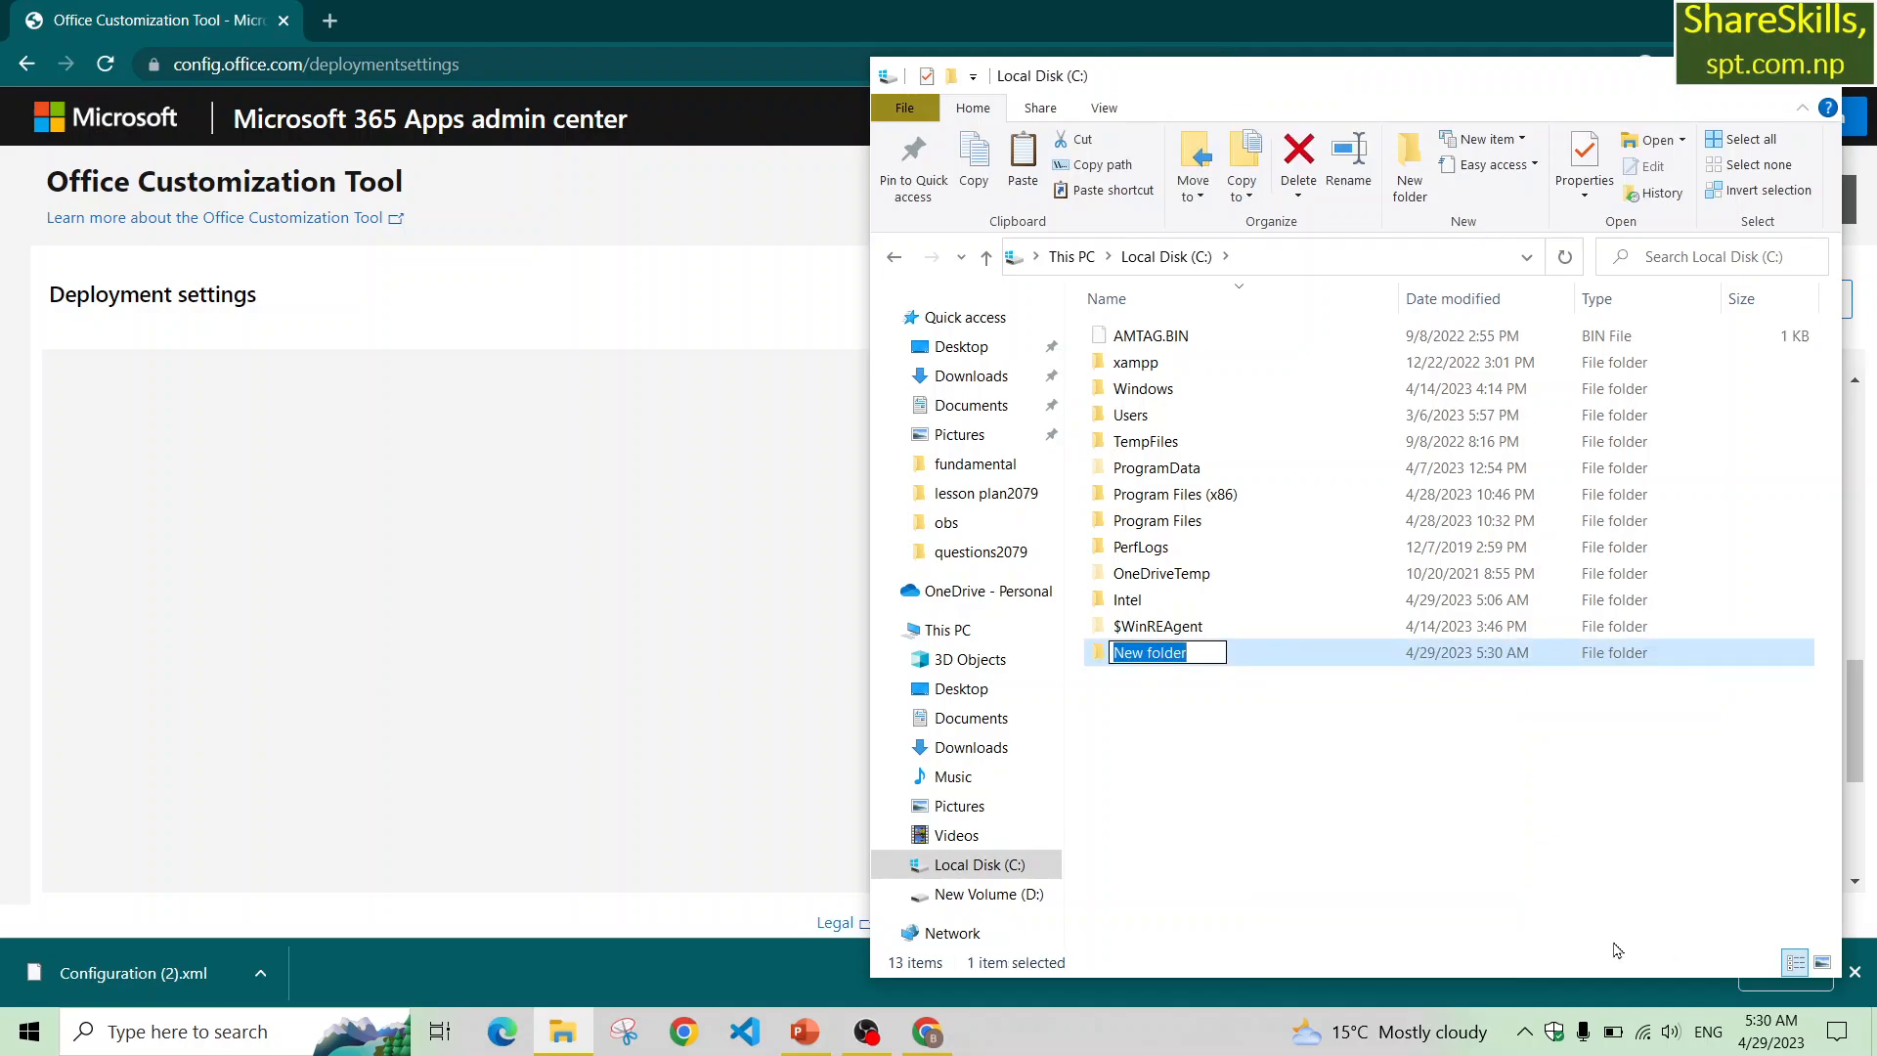
text(Of)
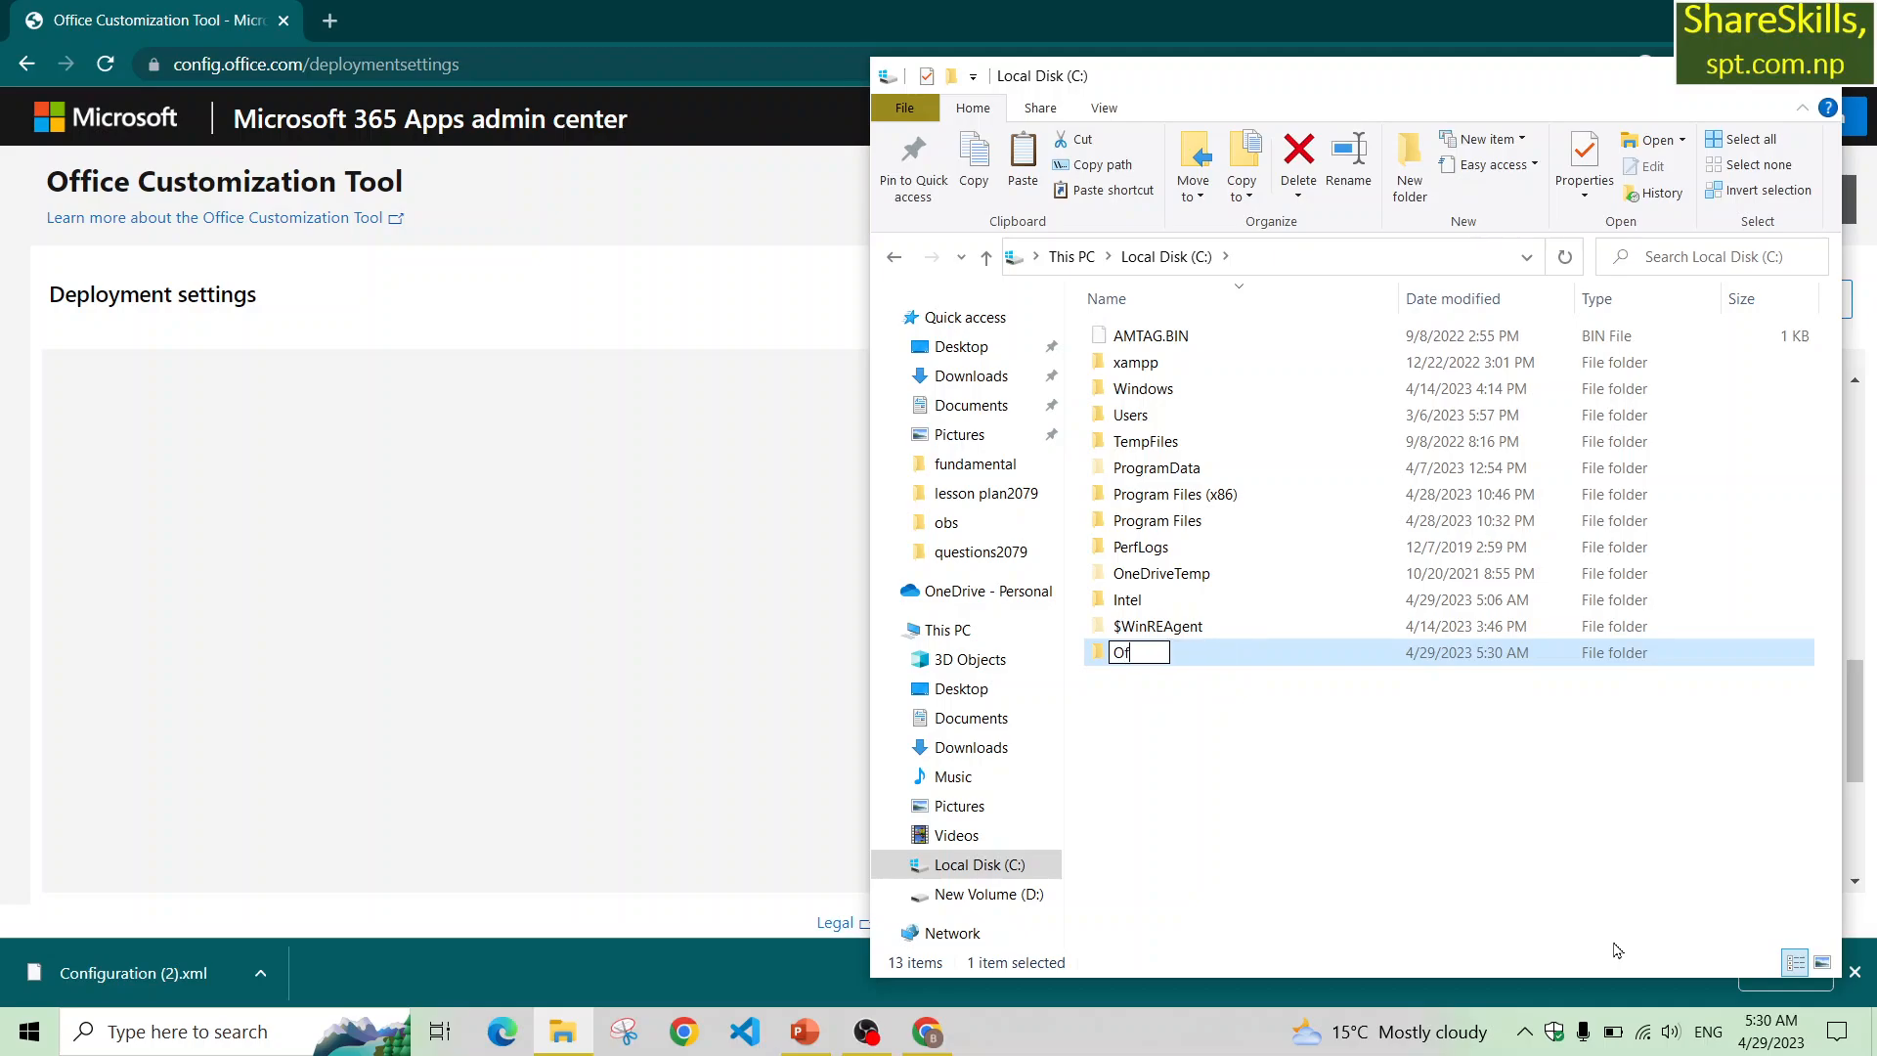
text(fice 2021)
key(Return)
key(Return)
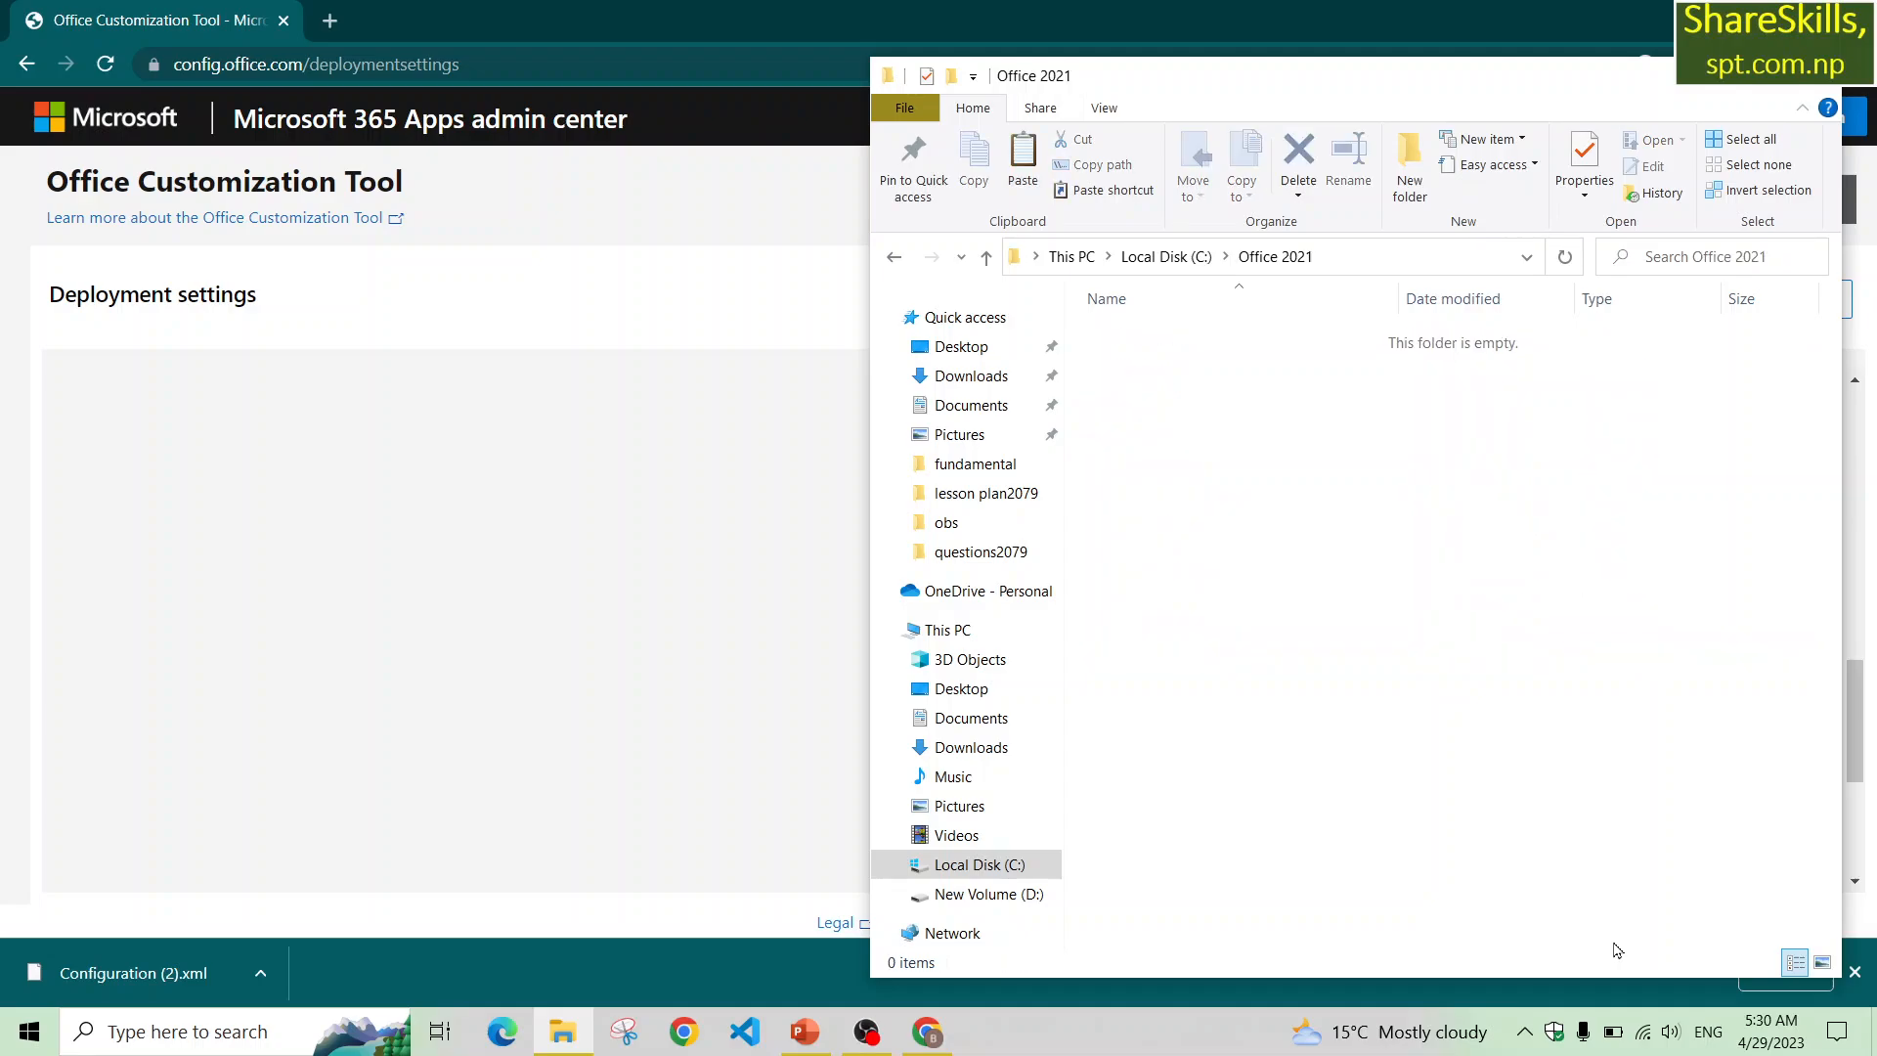
Paste the Configuration file into the Office 2021 folder.
key(ctrl+v)
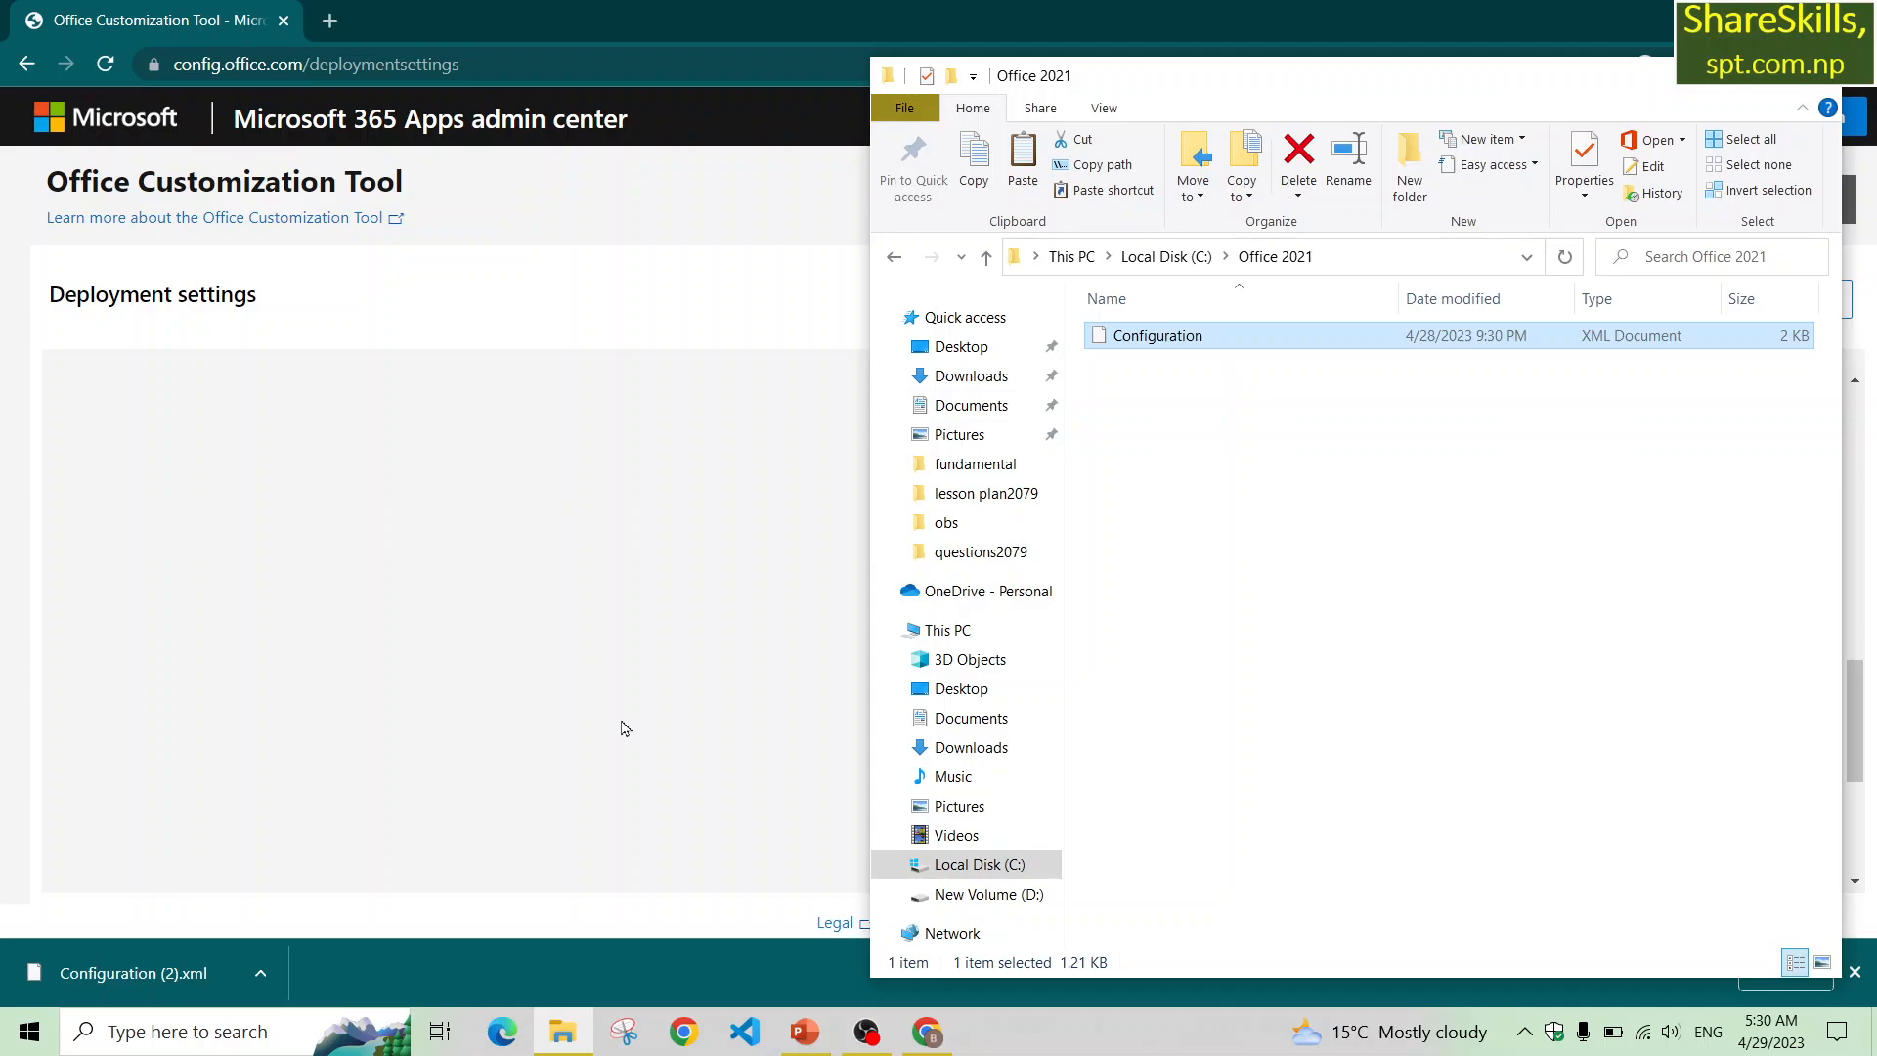
mouse_move(912, 1044)
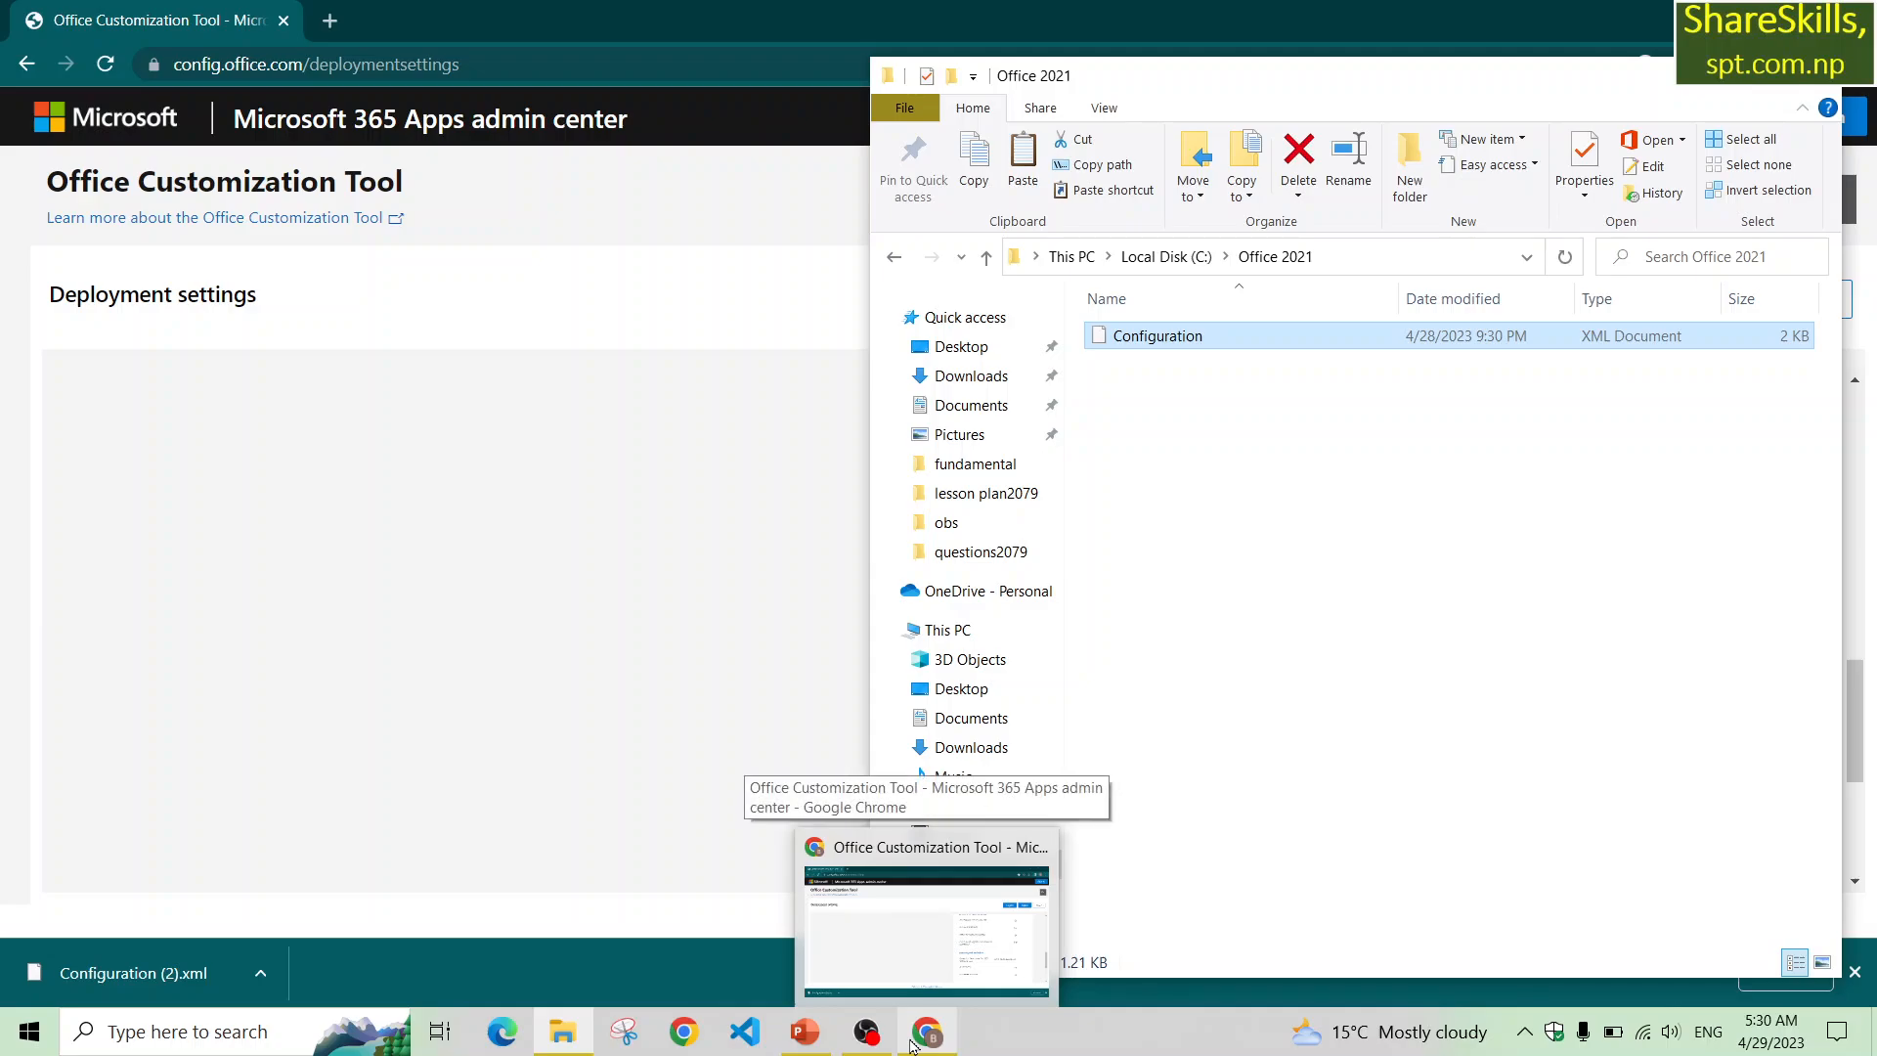
Switch to Chrome, open a new tab and search Google for download office deployment tool 2021.
click(328, 29)
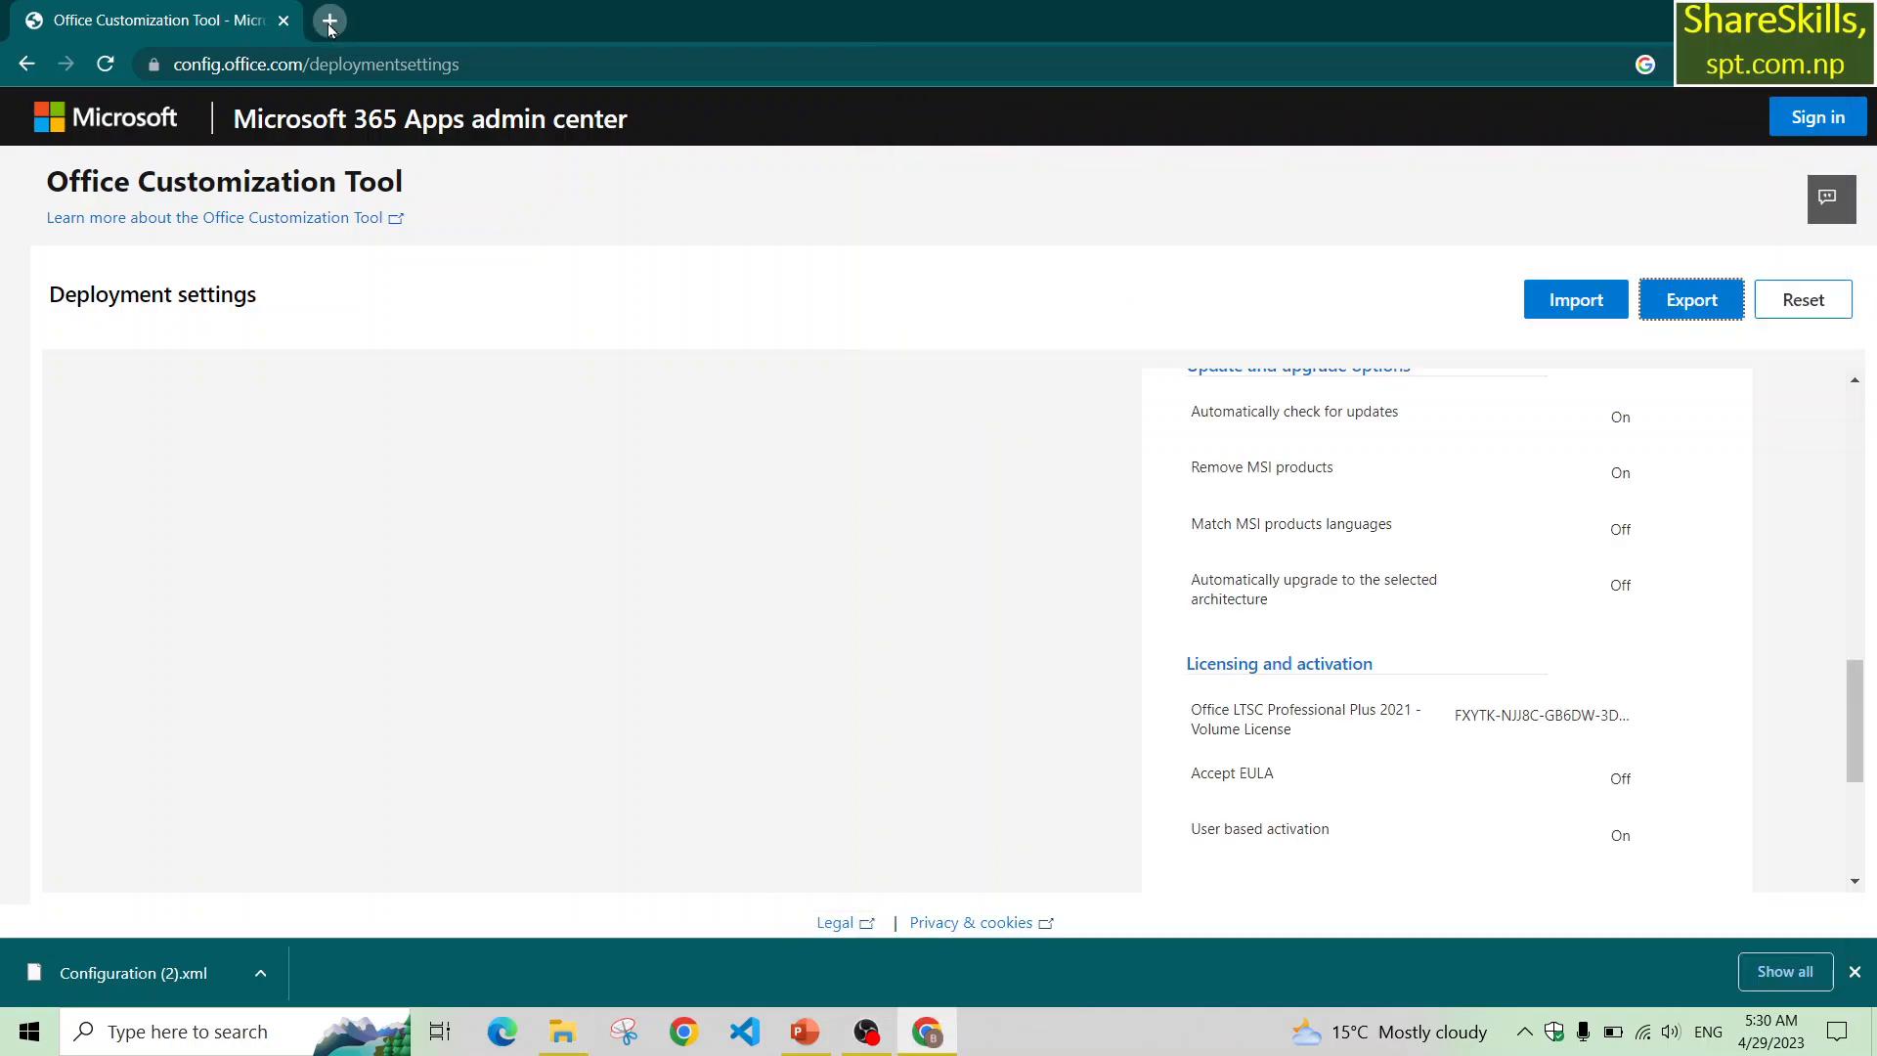
click(328, 21)
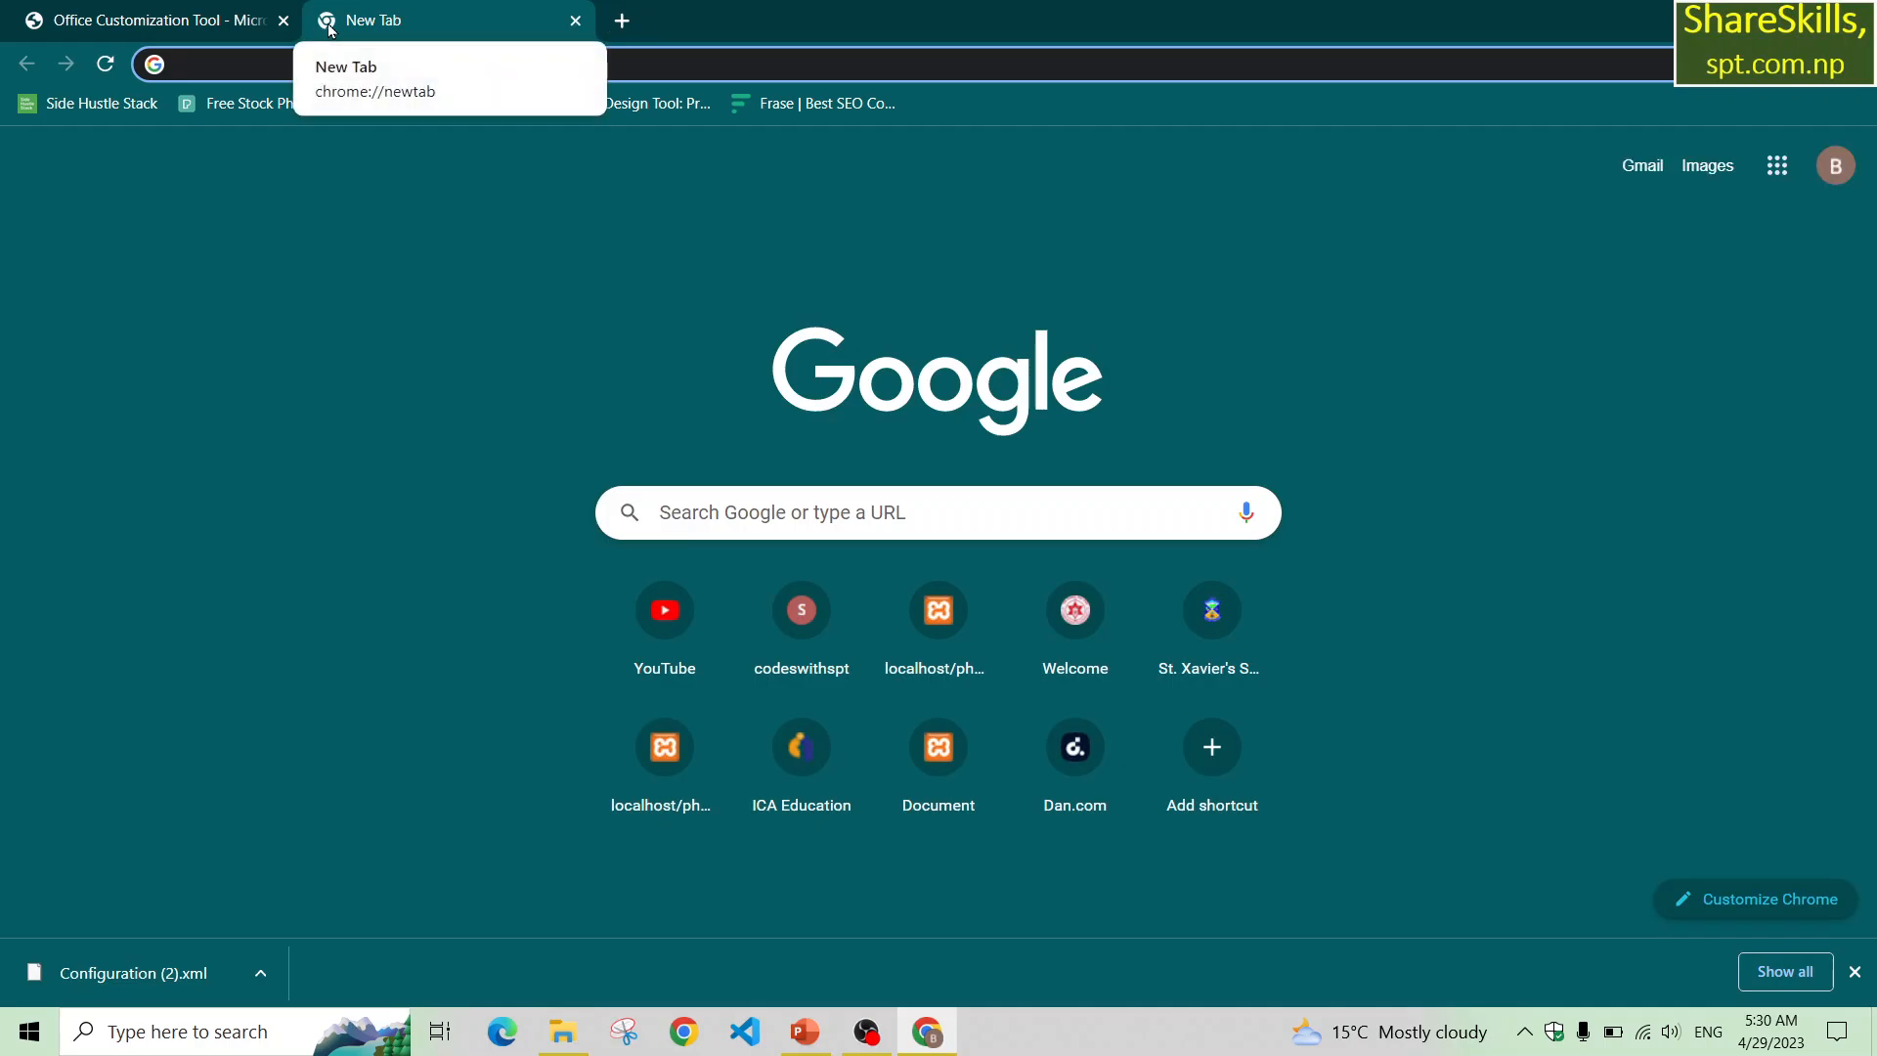
text(o)
key(BackSpace)
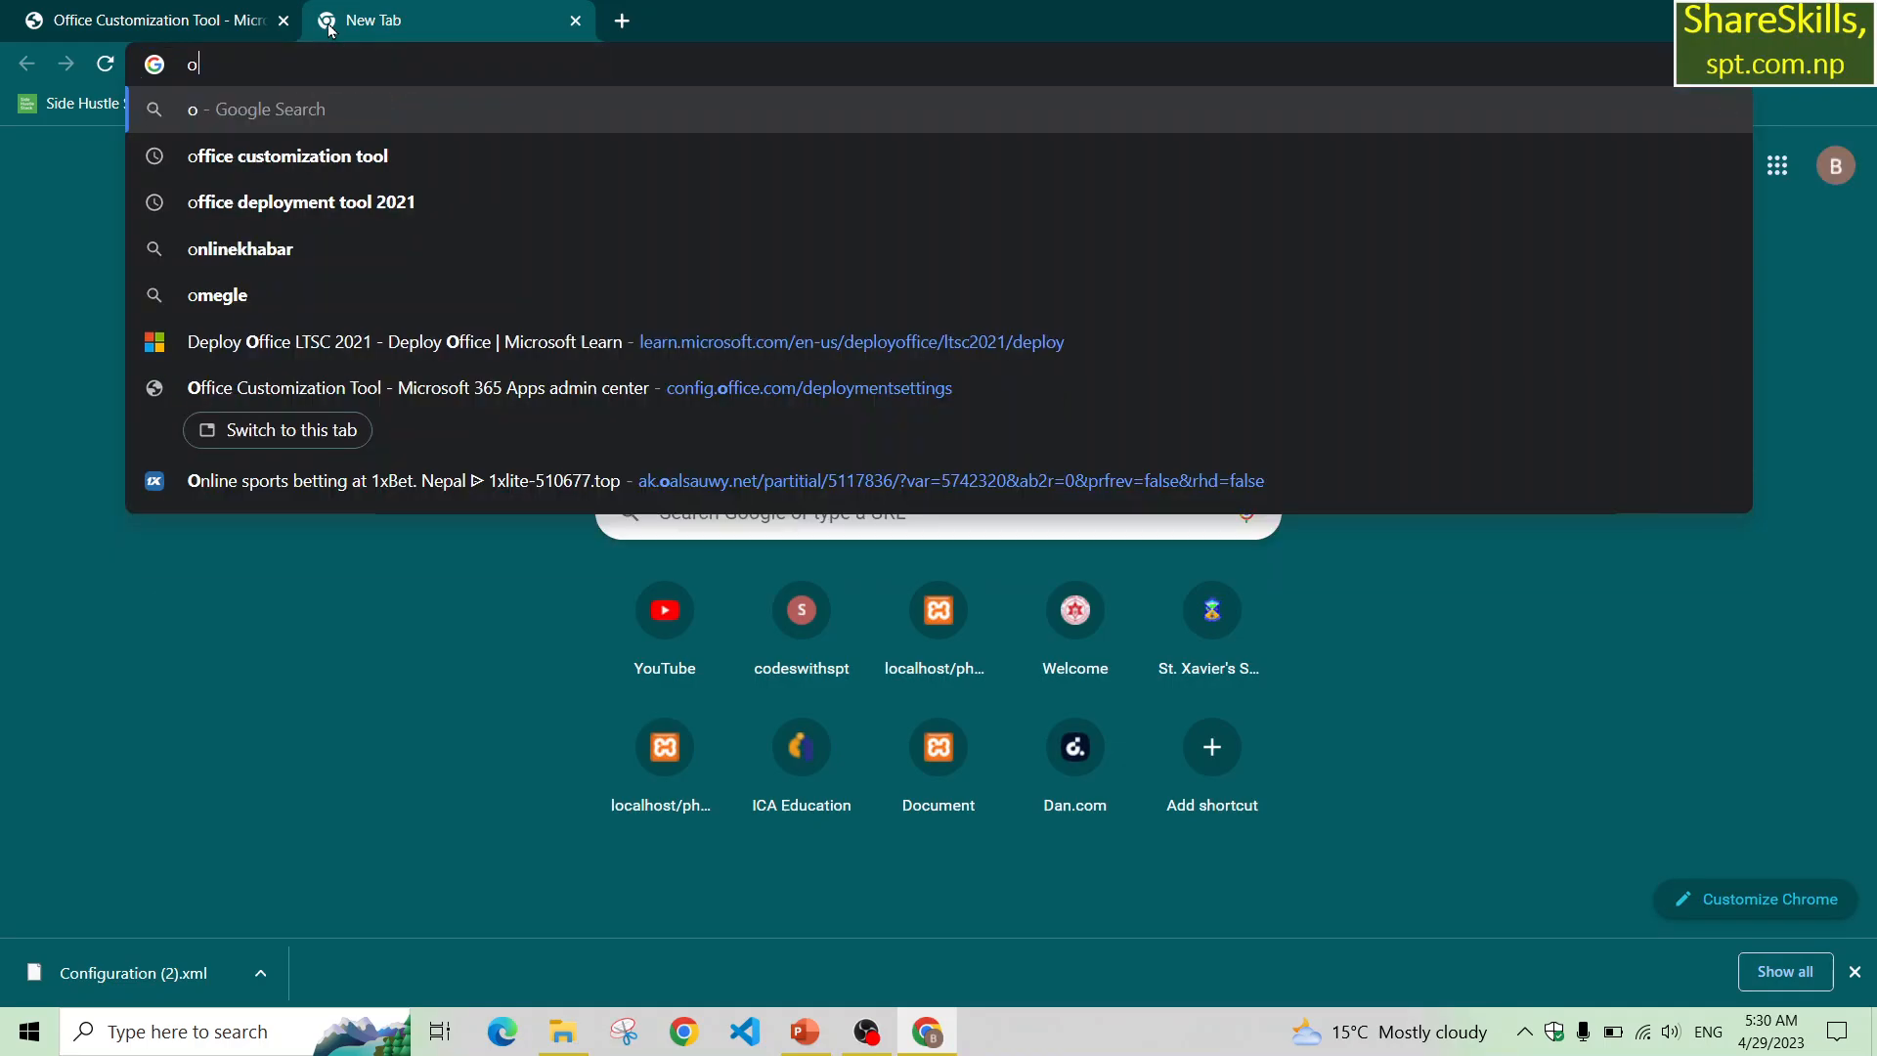
key(BackSpace)
text(down)
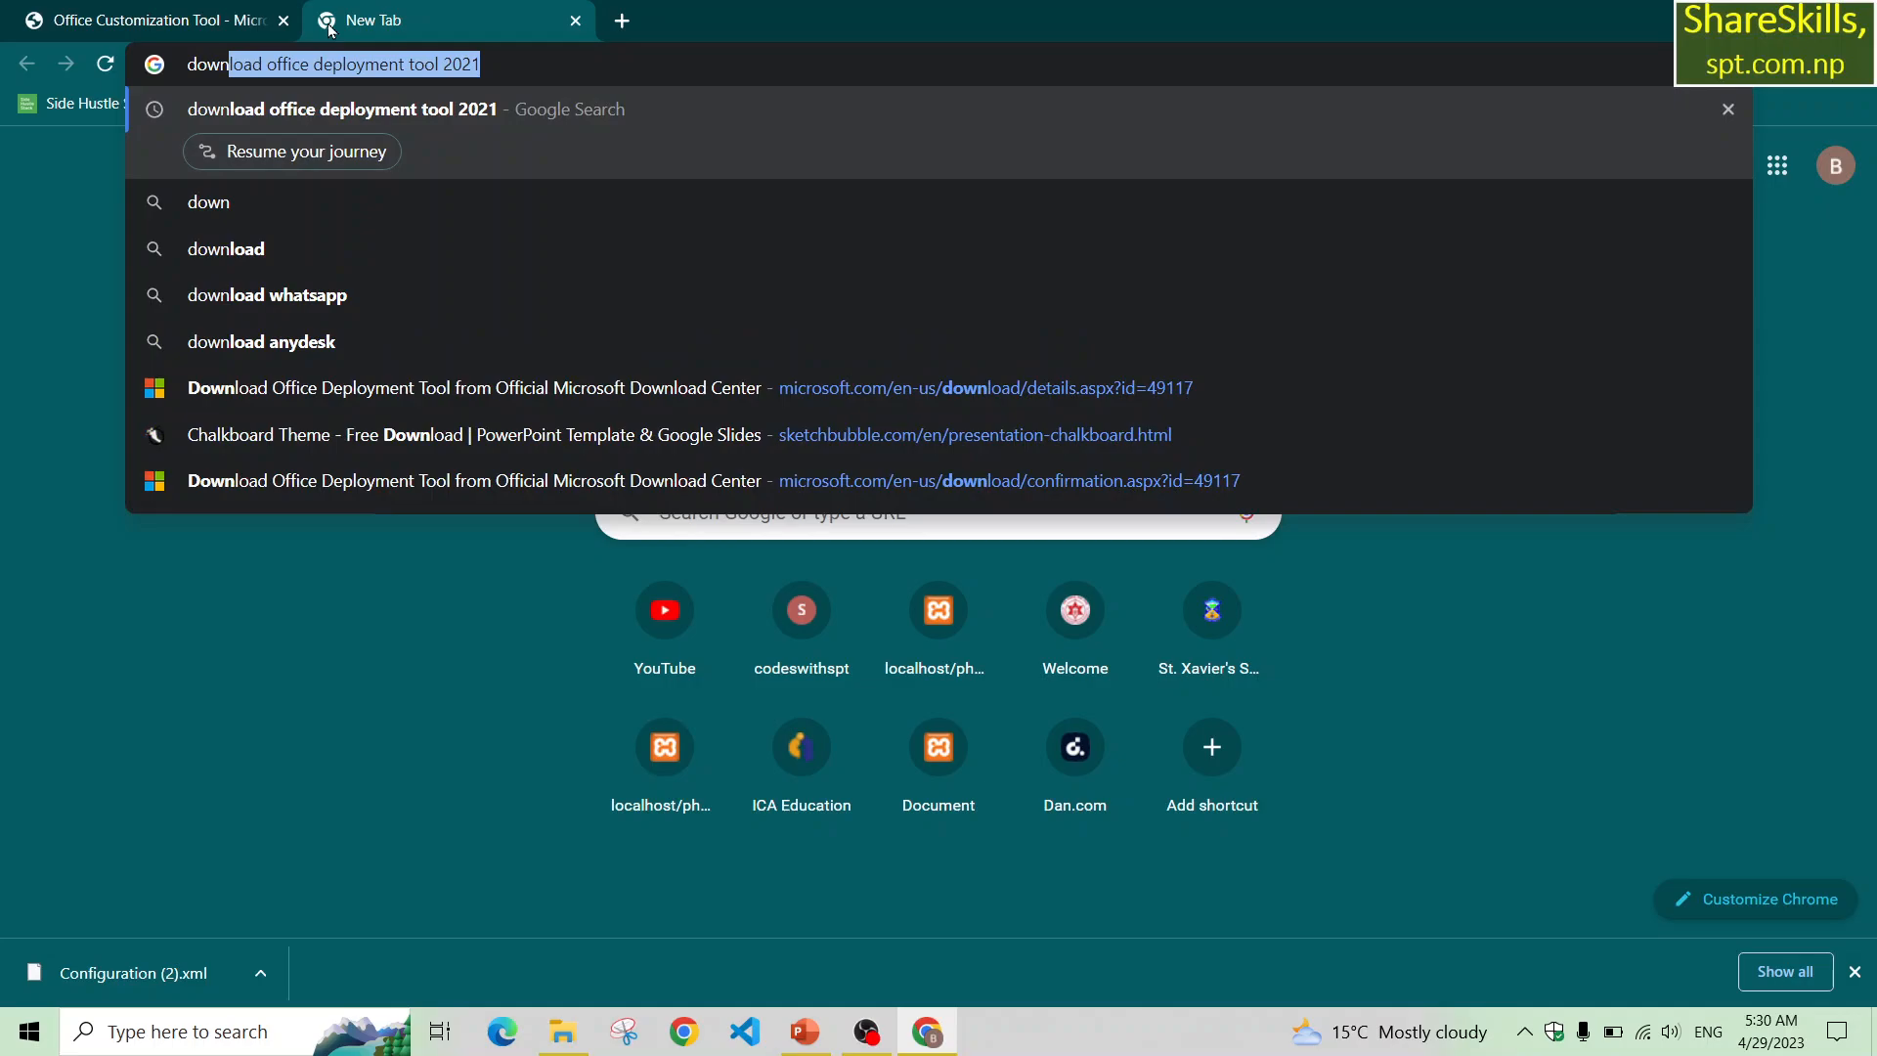
key(Return)
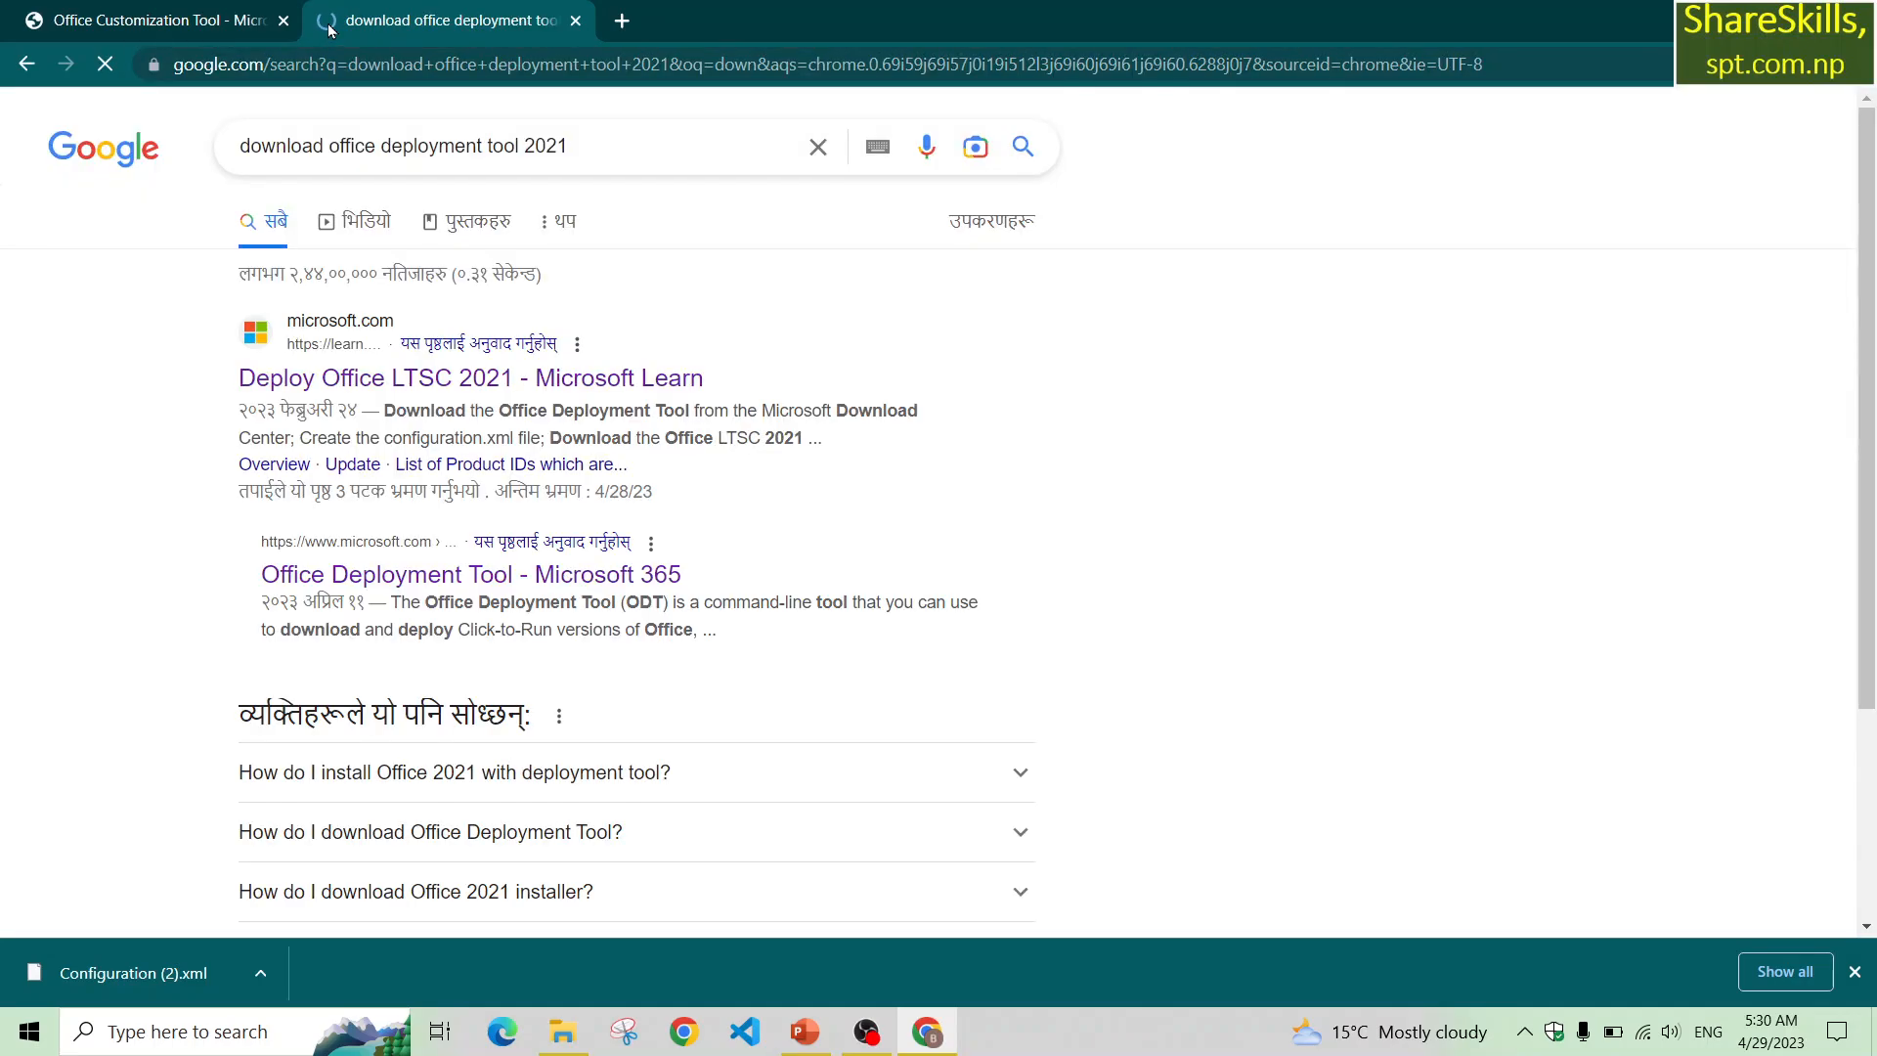